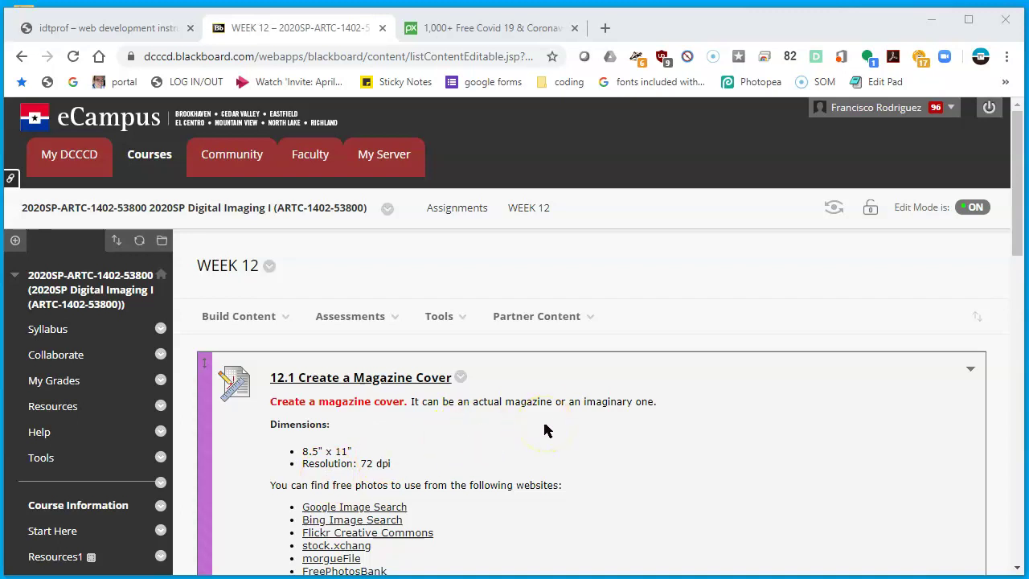
Scroll through and click around the current web page before starting
scroll(545, 422, "down", 10)
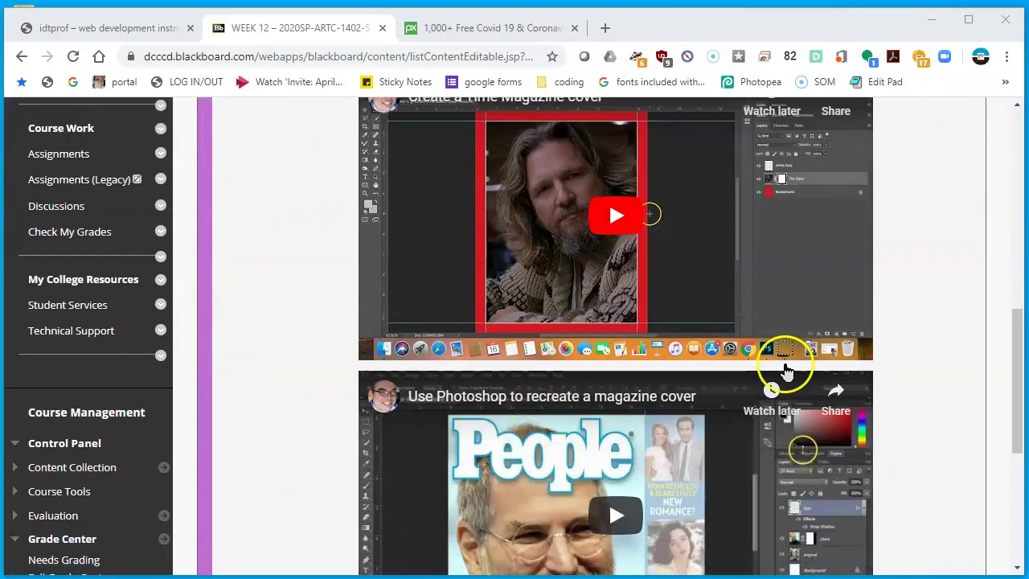
scroll(786, 372, "down", 2)
scroll(790, 372, "up", 4)
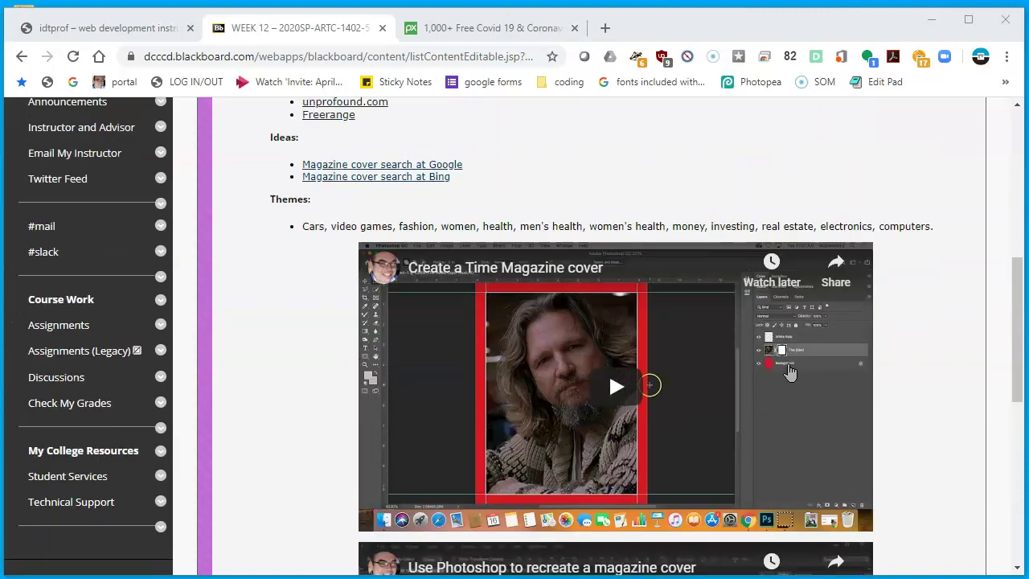
scroll(895, 258, "down", 3)
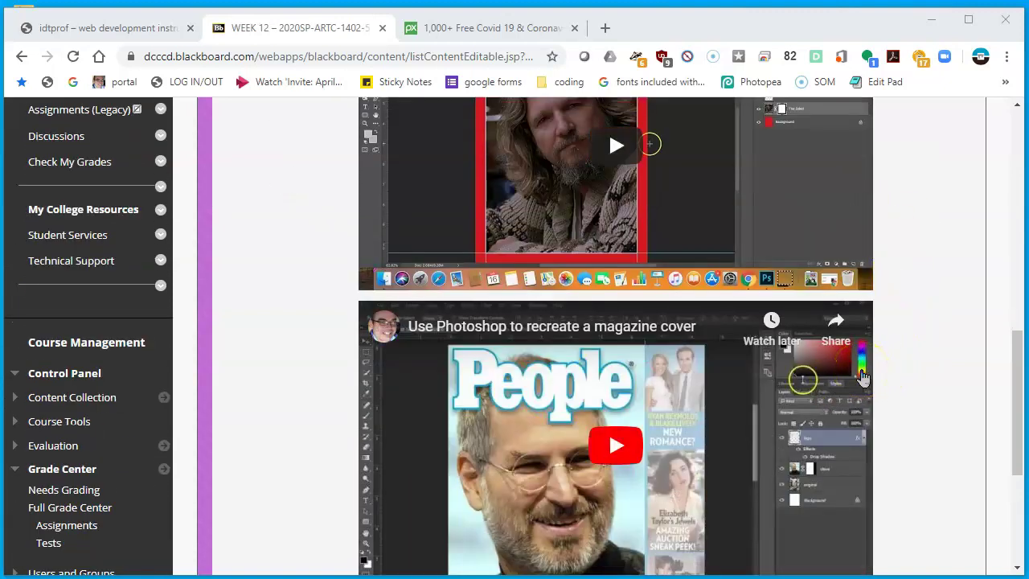
scroll(862, 377, "up", 10)
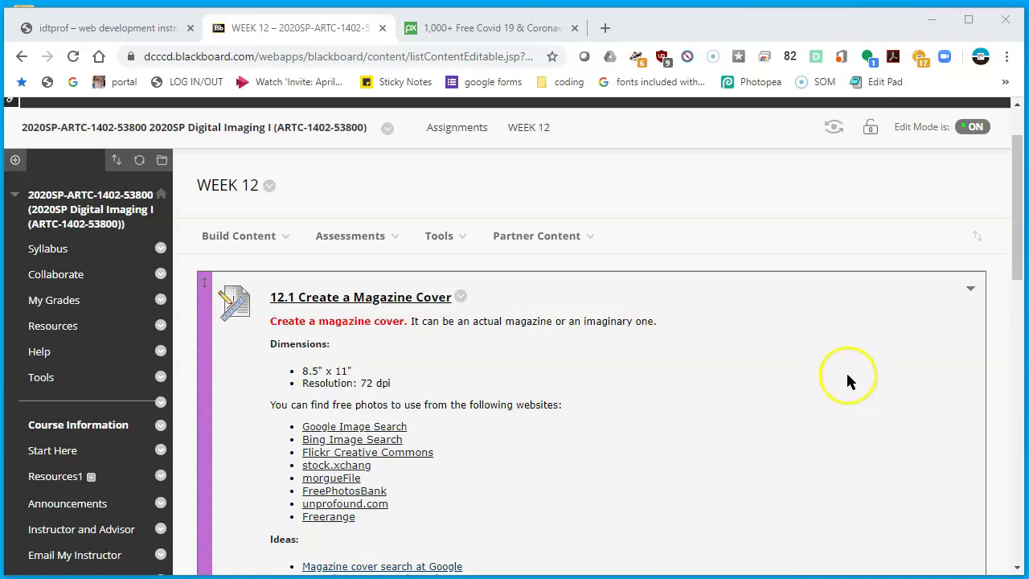
scroll(463, 312, "down", 1)
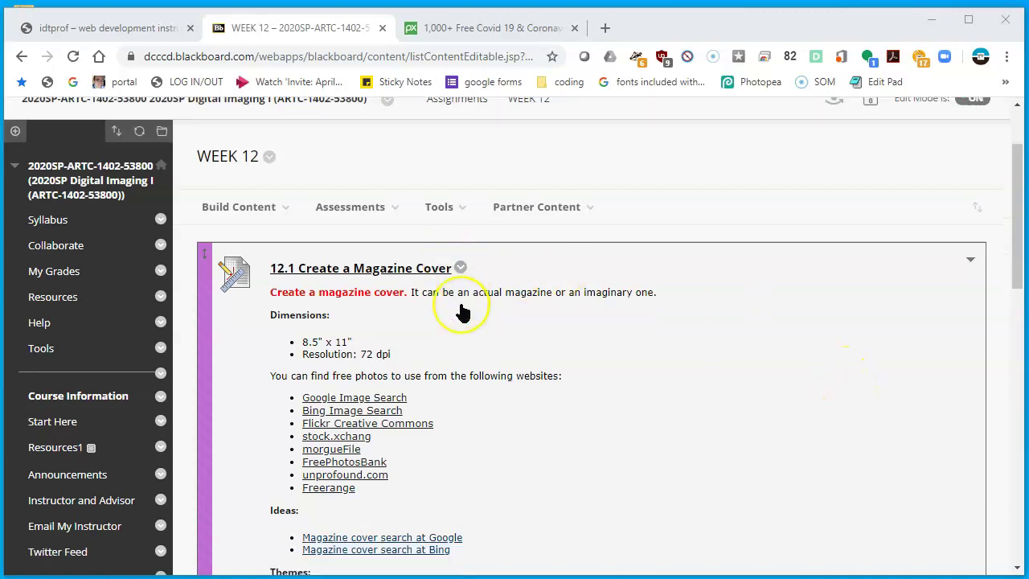
scroll(463, 312, "down", 1)
left_click(455, 289)
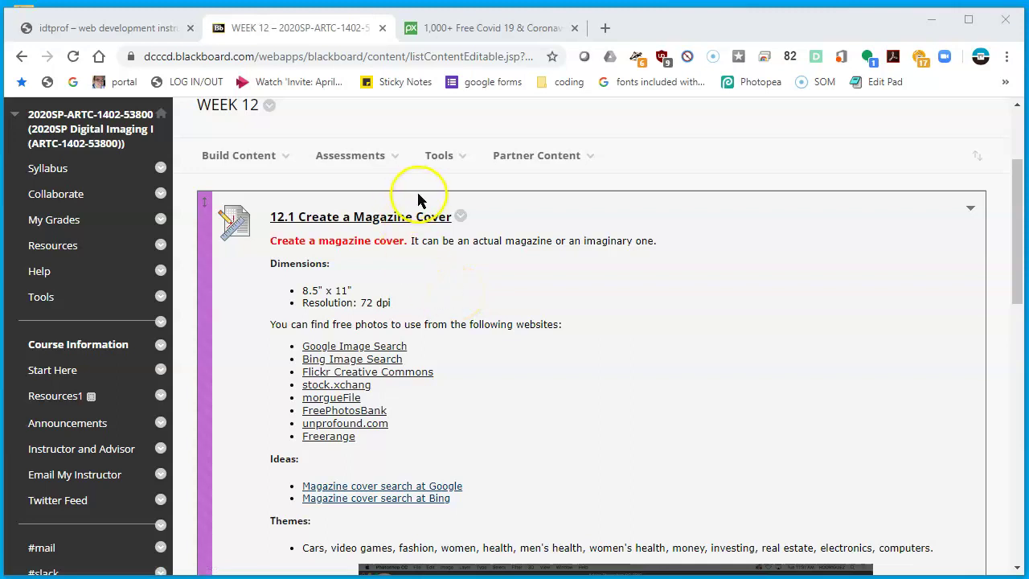
left_click(346, 289)
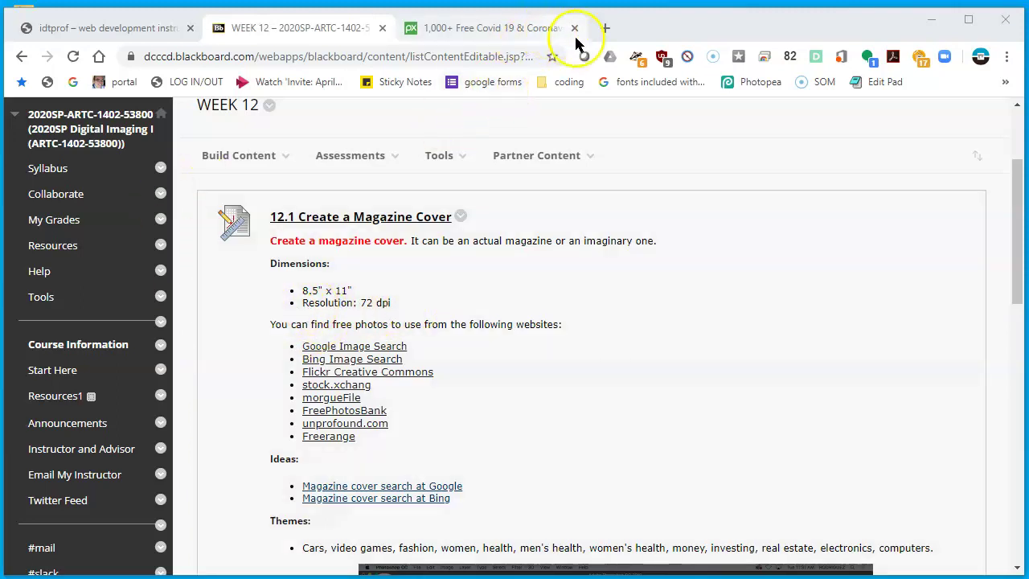
Load Photopea from its bookmark in a new browser tab and open its File menu
left_click(606, 27)
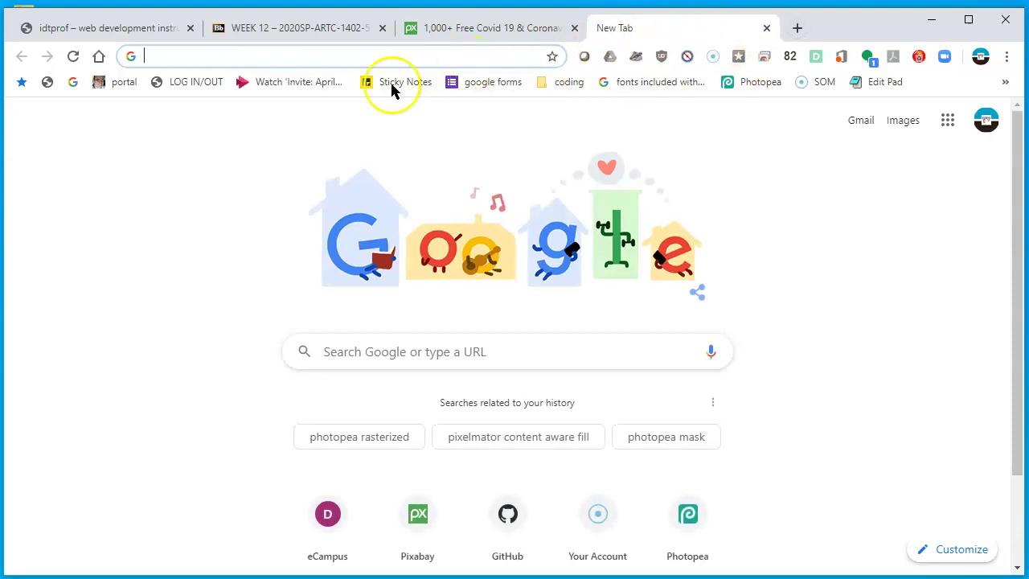
left_click(750, 89)
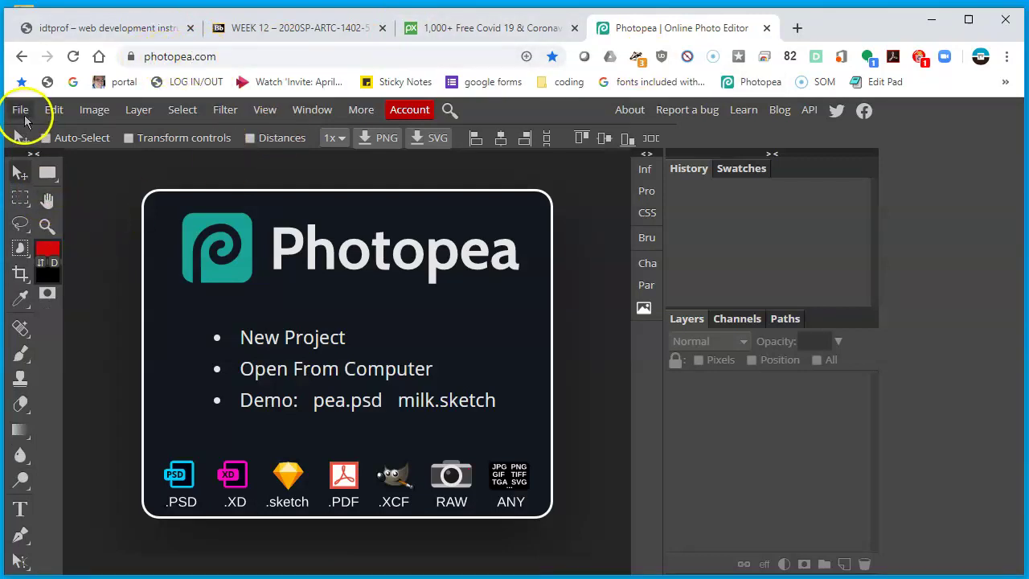
left_click(21, 113)
Set up a new project 'magazine': white background, Letter 8.5 × 11 in, 72 DPI
left_click(32, 137)
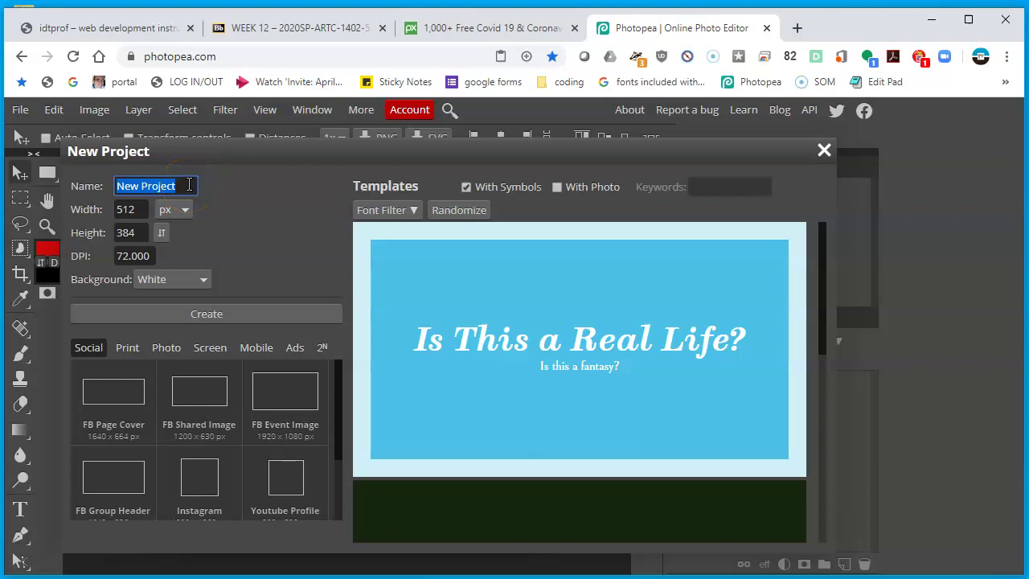
type("Ma")
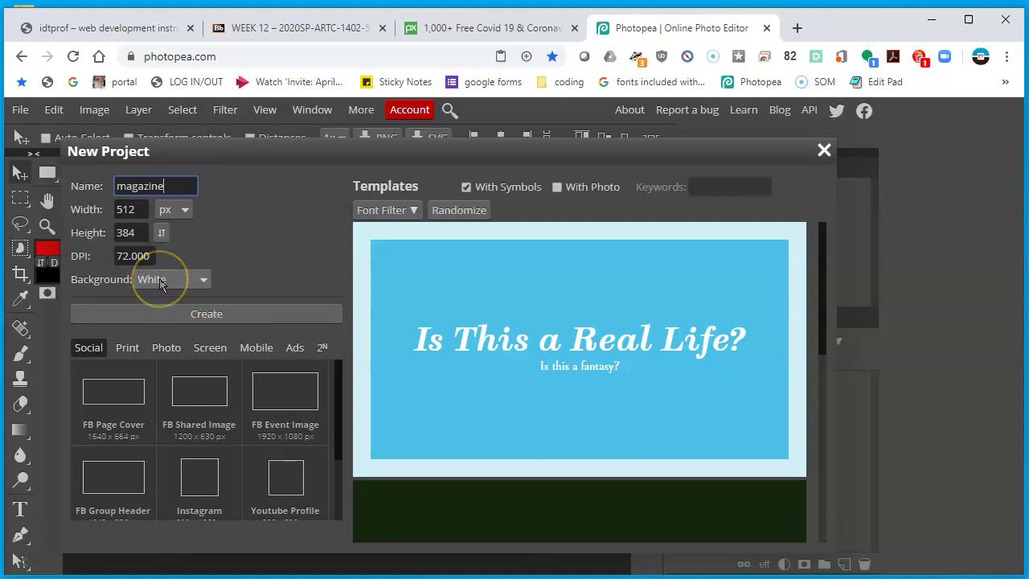
left_click(161, 284)
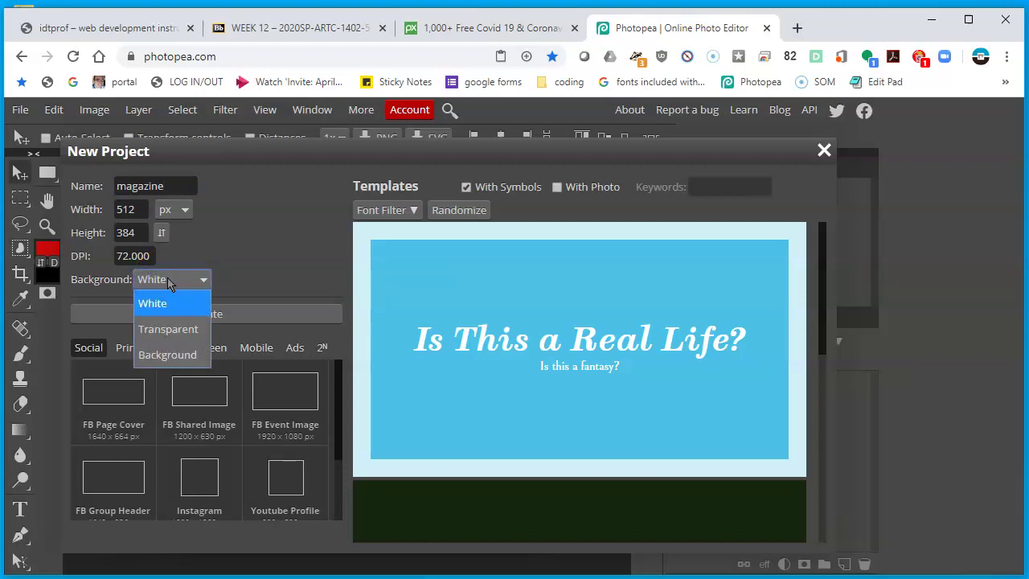
left_click(167, 277)
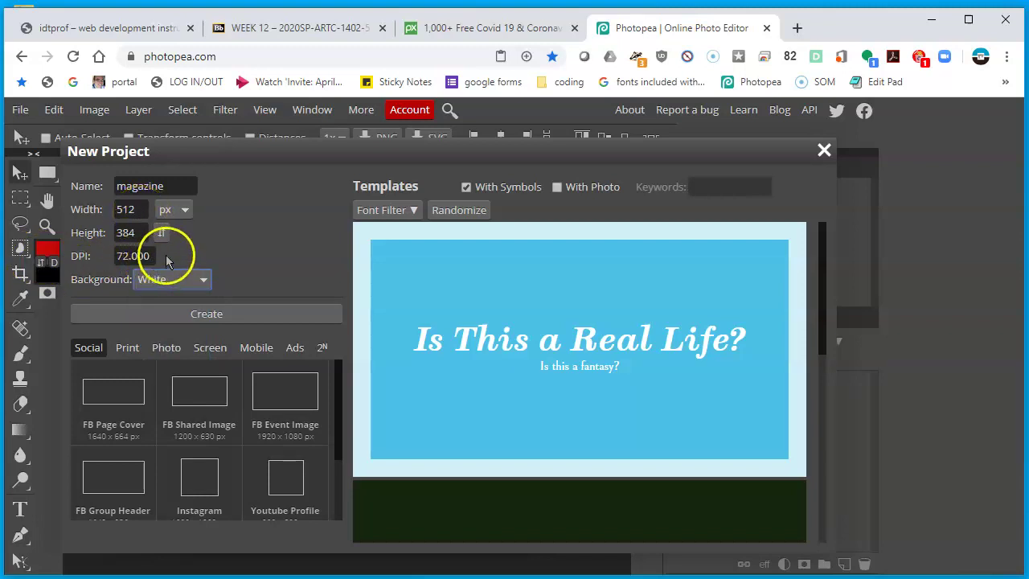
scroll(199, 415, "down", 1)
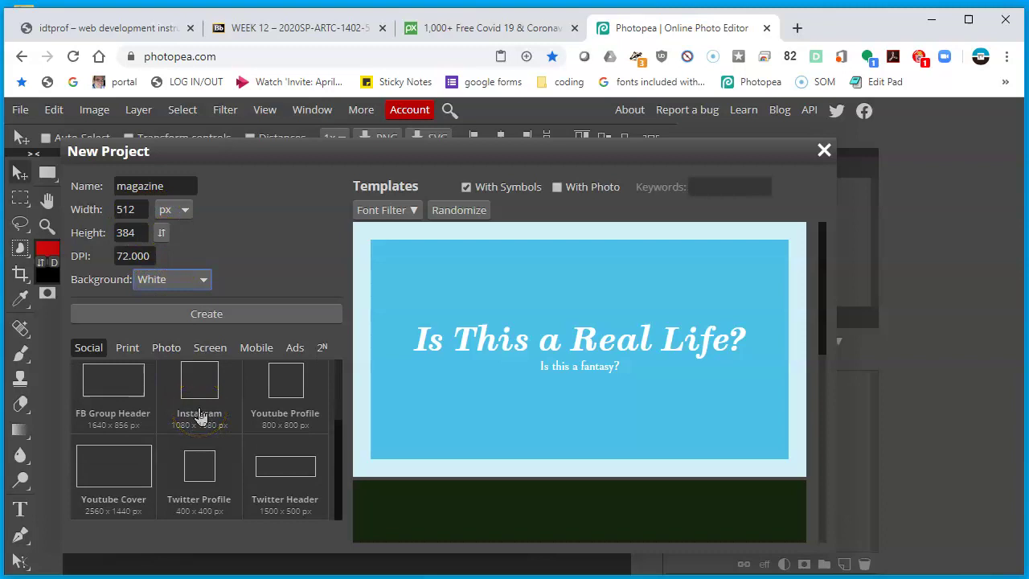
left_click(127, 348)
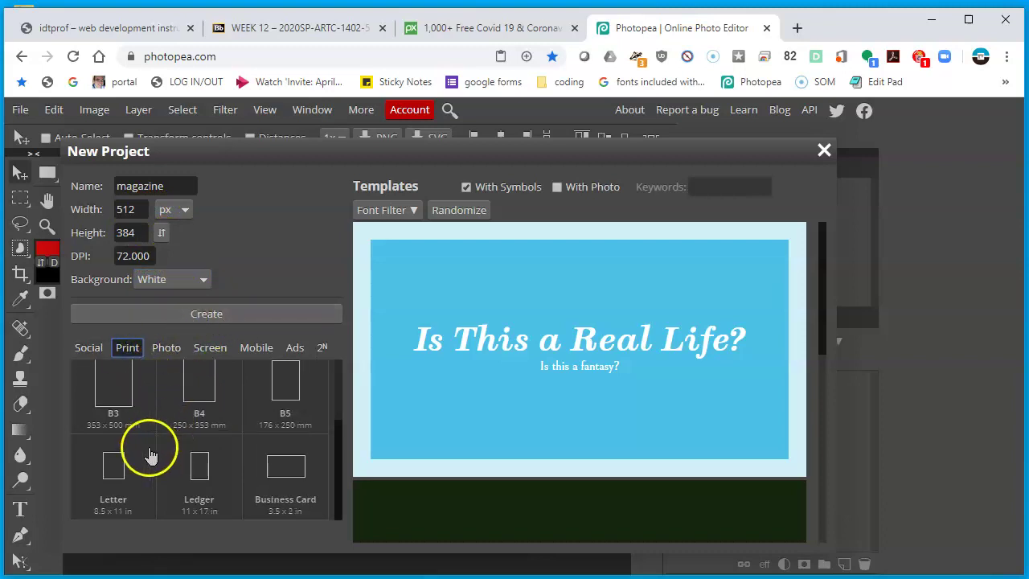
left_click(112, 472)
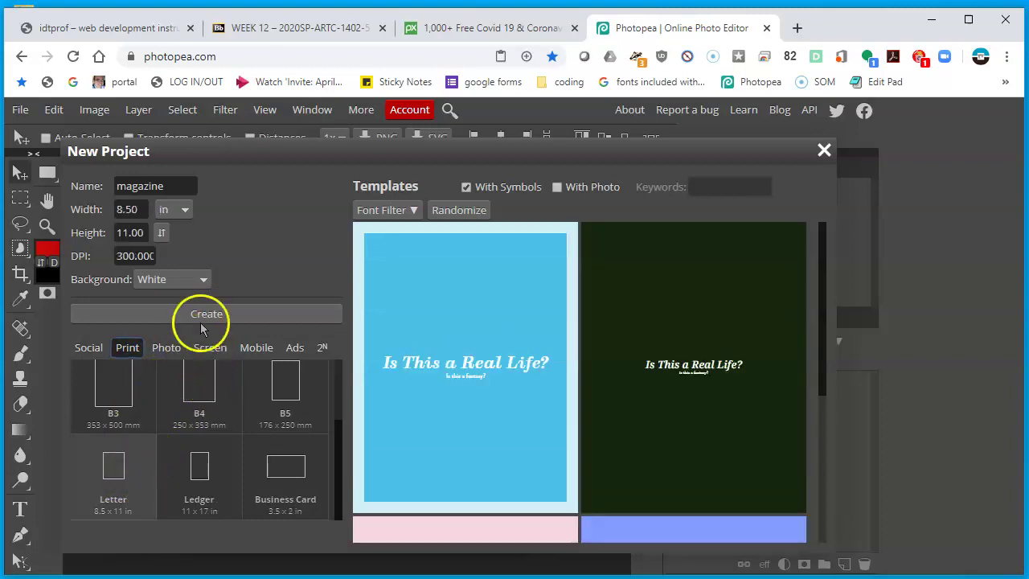
double_click(153, 256)
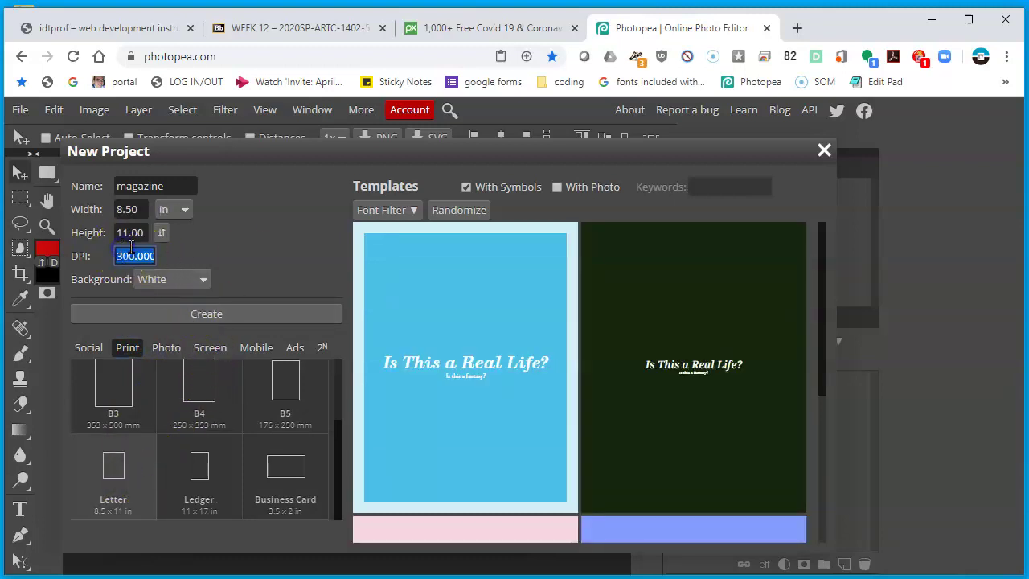
type("72")
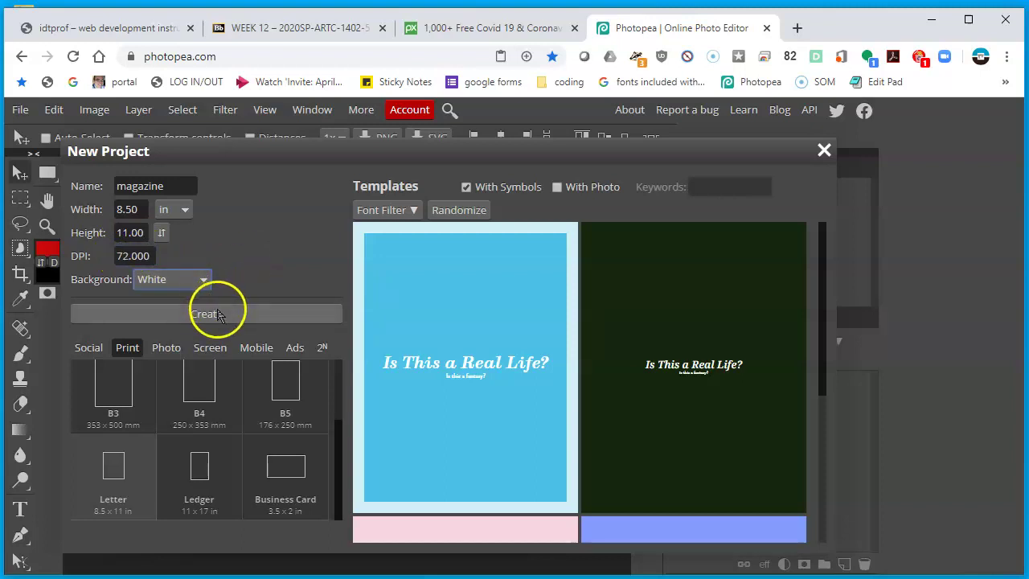
Create the blank magazine.psd canvas and zoom the view to 66.67%
left_click(219, 313)
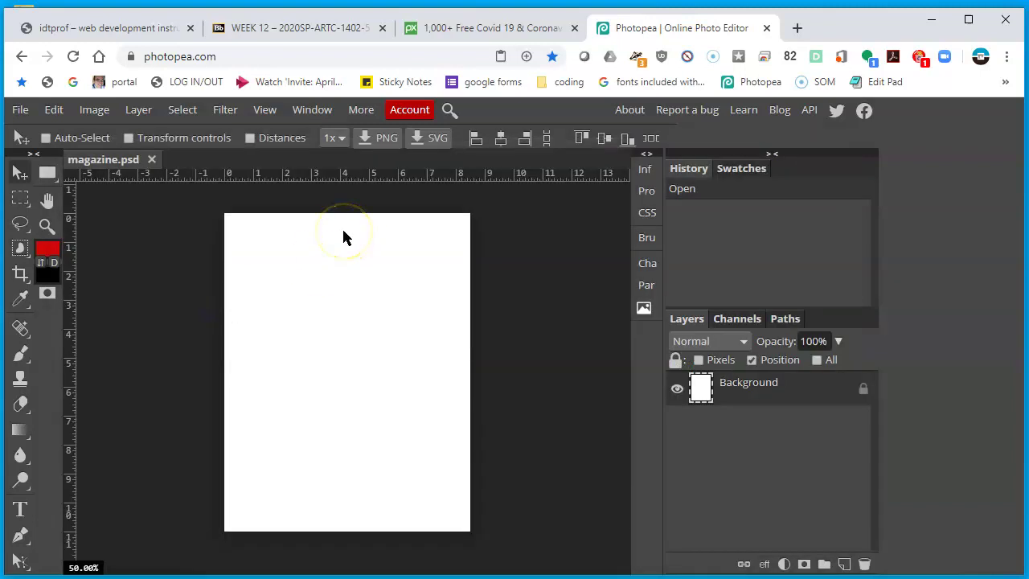
left_click(333, 249)
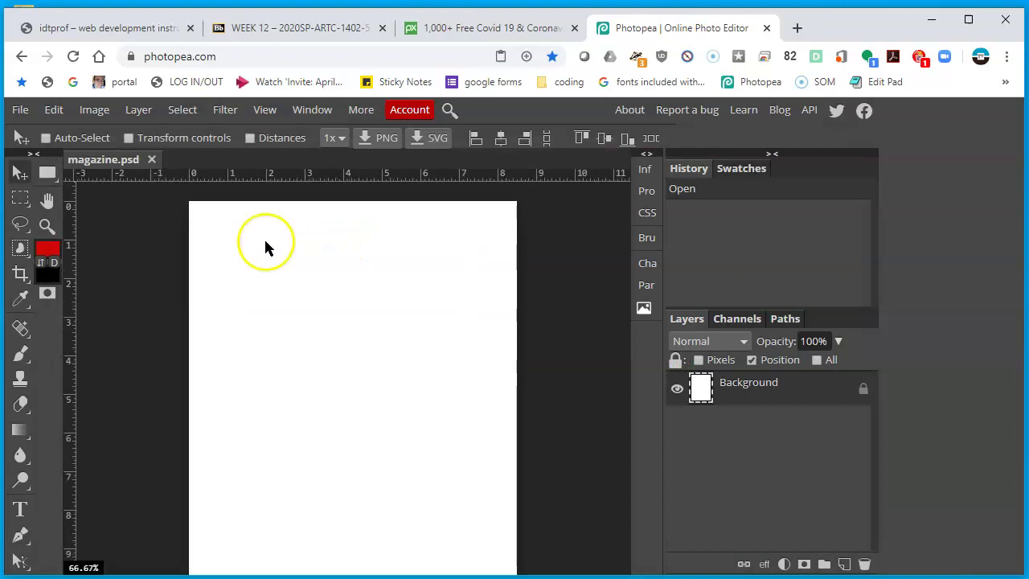
key("ctrl+plus")
key("ctrl+minus")
key("ctrl+minus")
key("ctrl+plus")
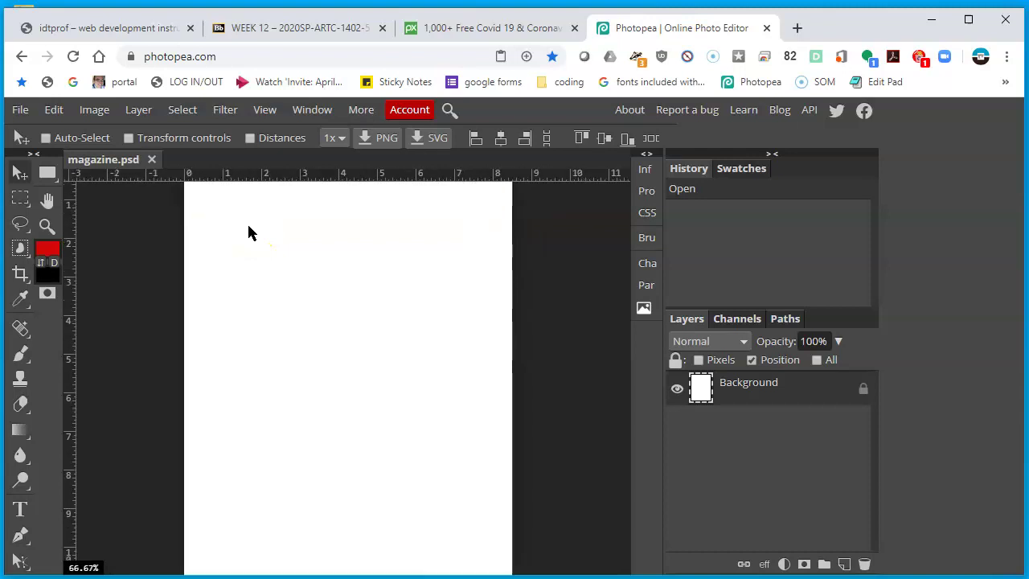
scroll(249, 233, "up", 2)
left_click(14, 217)
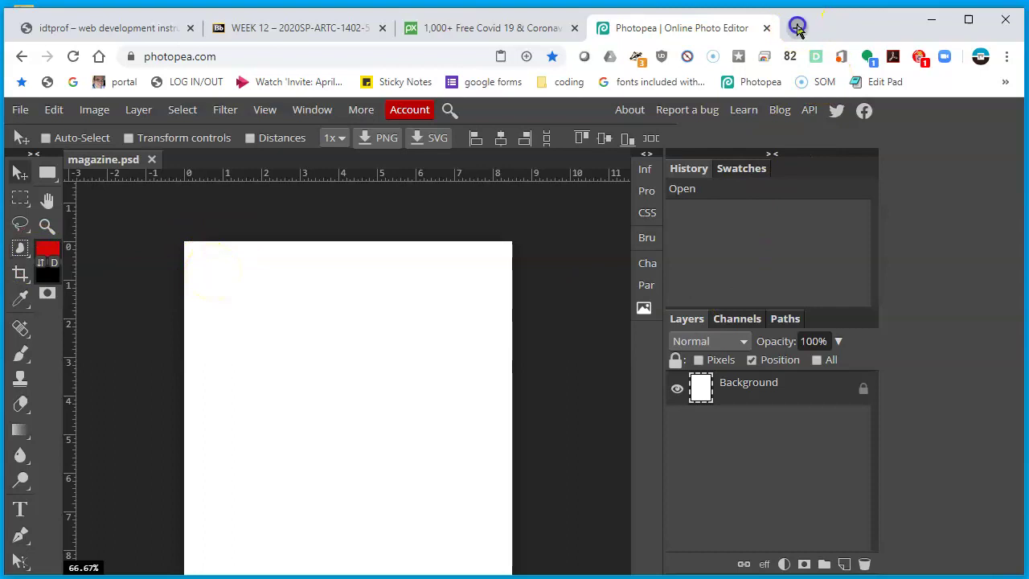
Search Google for 'time magazine cover steve jobs' in a new tab
left_click(797, 28)
left_click(457, 56)
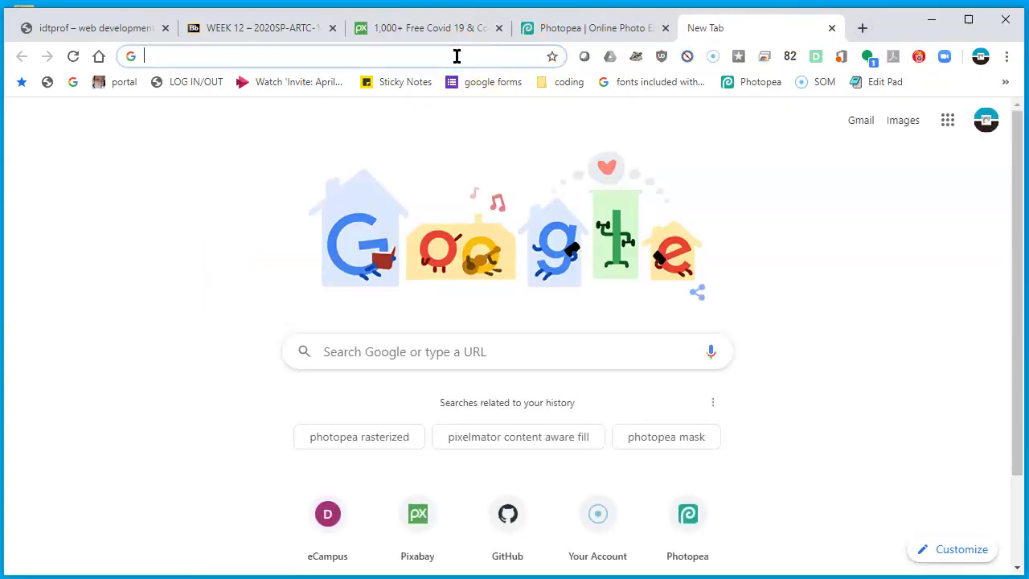
type("time")
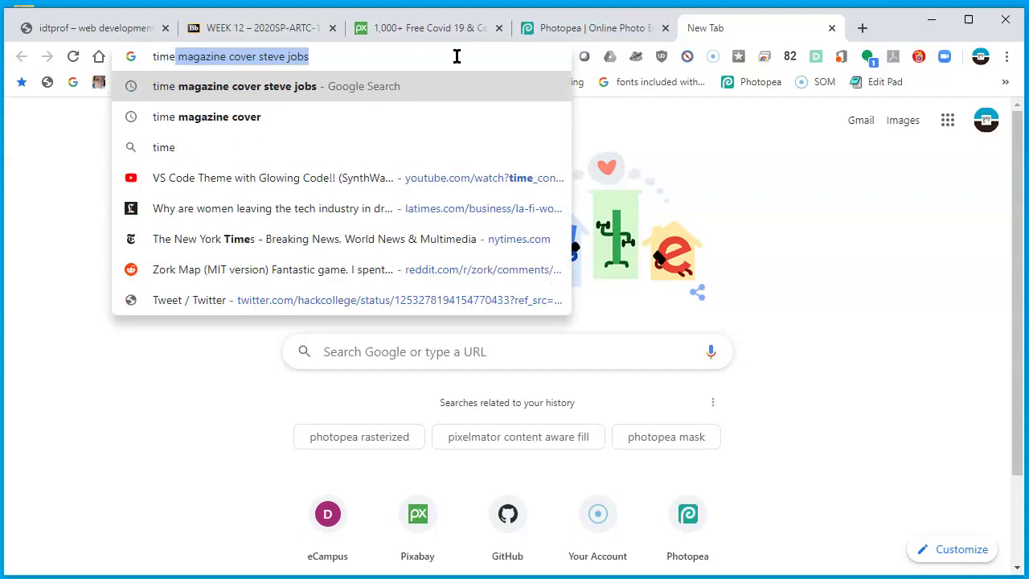
key("Return")
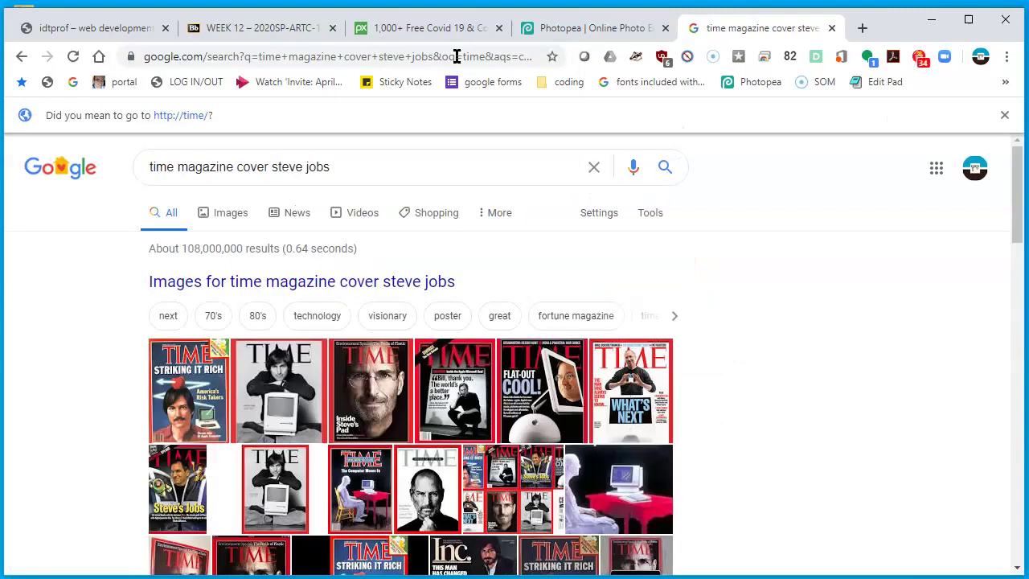
Show the image results and enlarge the Inside Steve's Pad cover
scroll(384, 503, "down", 2)
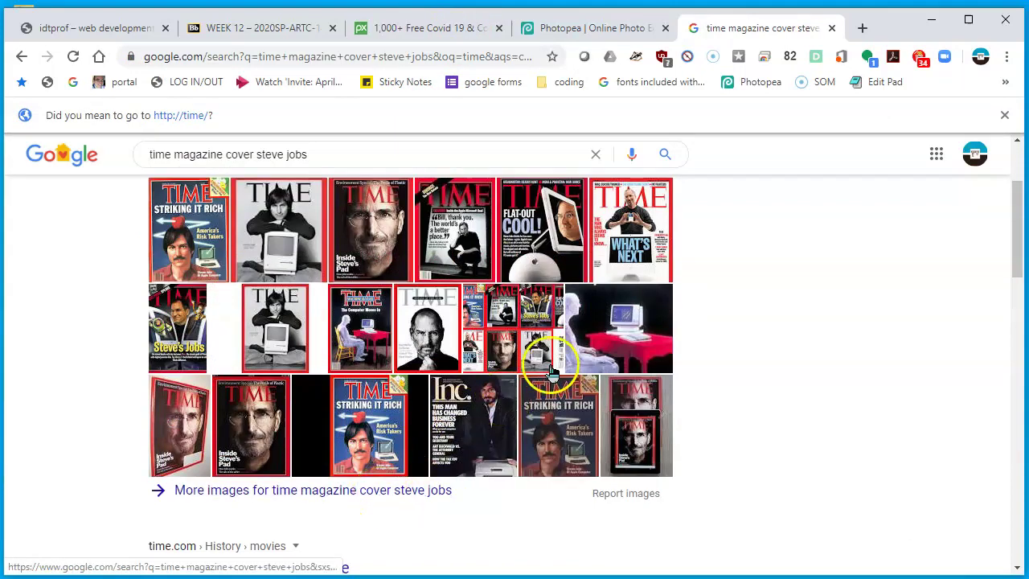
scroll(603, 366, "down", 2)
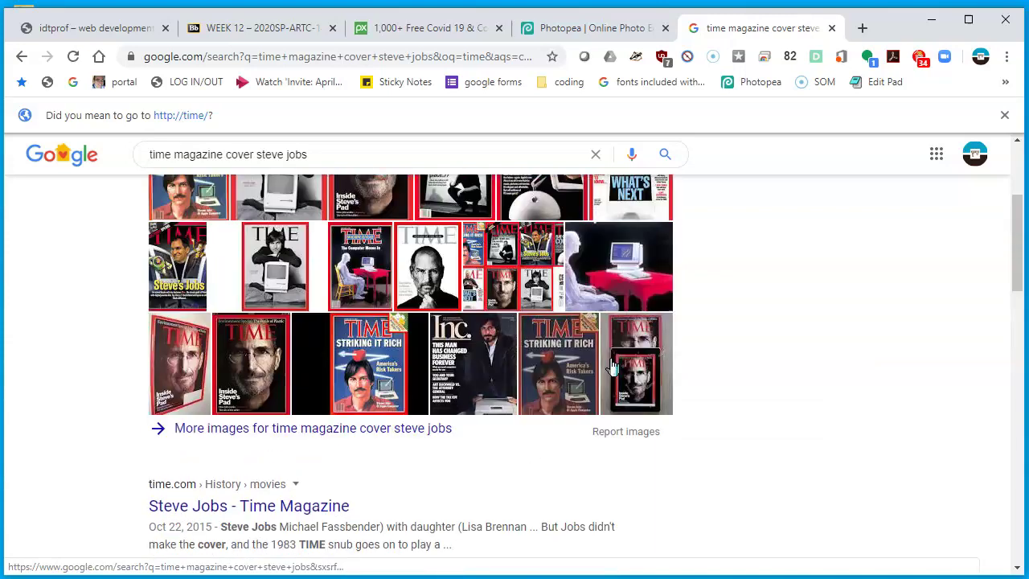
scroll(611, 366, "up", 2)
scroll(611, 365, "up", 2)
scroll(436, 368, "down", 2)
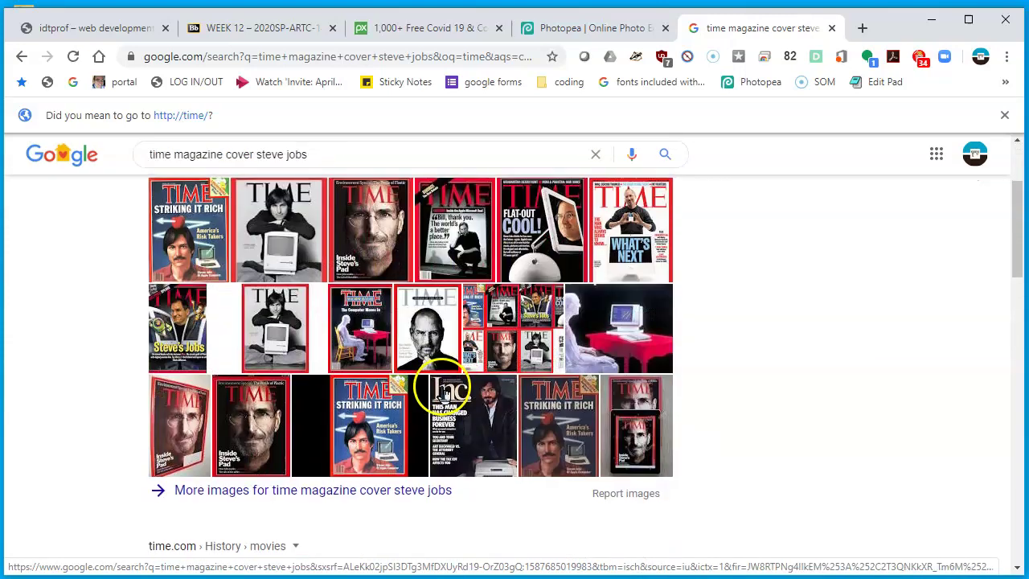
left_click(298, 430)
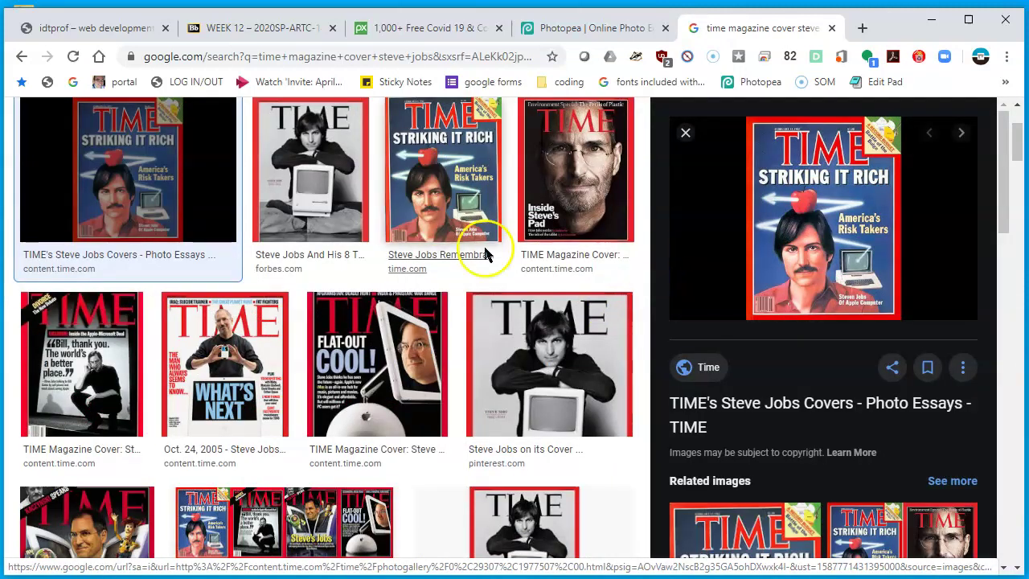
left_click(534, 202)
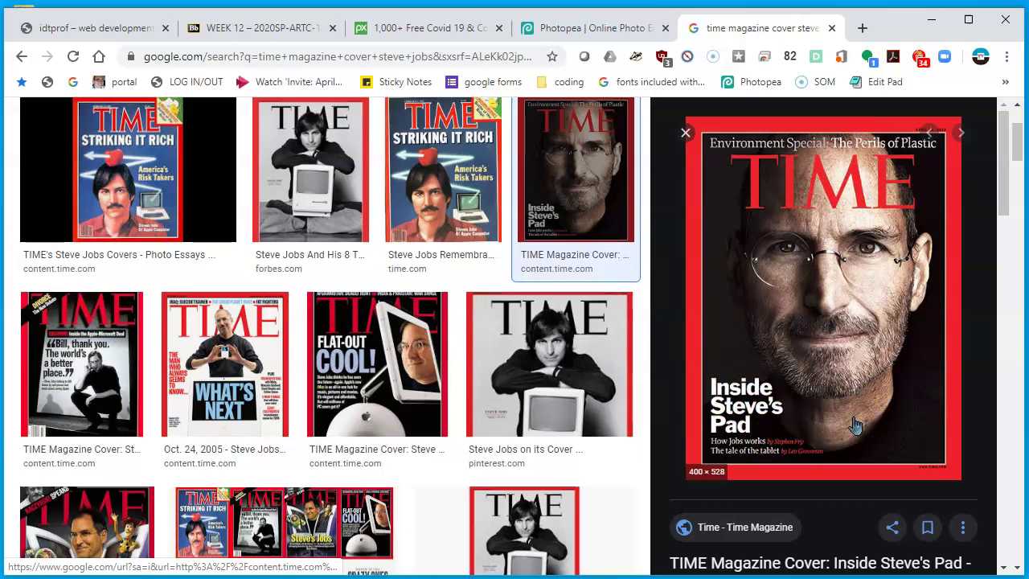
Back in magazine.psd, set the foreground colour to deep red cf0c0c
left_click(531, 32)
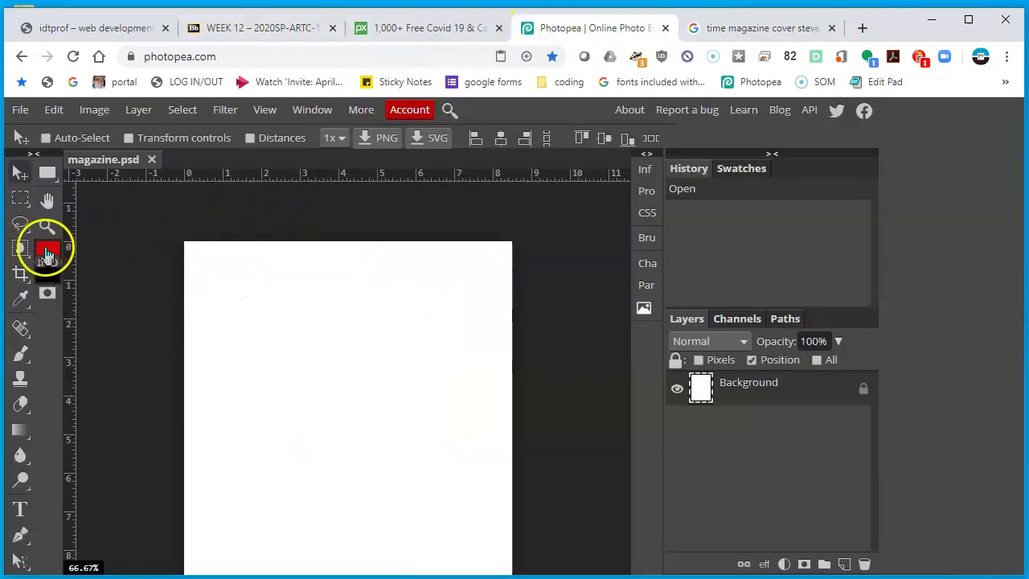
left_click(57, 251)
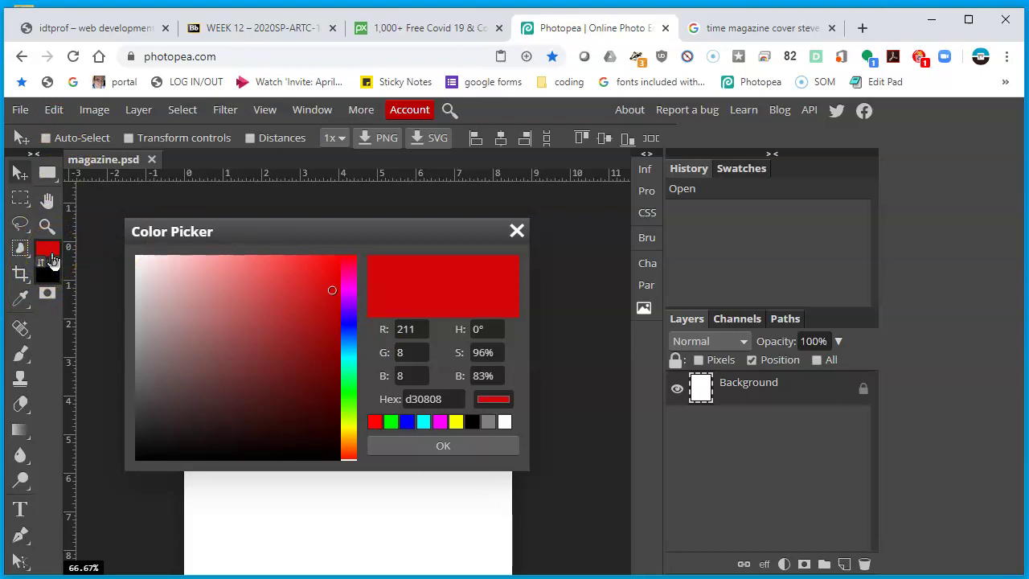
left_click(515, 230)
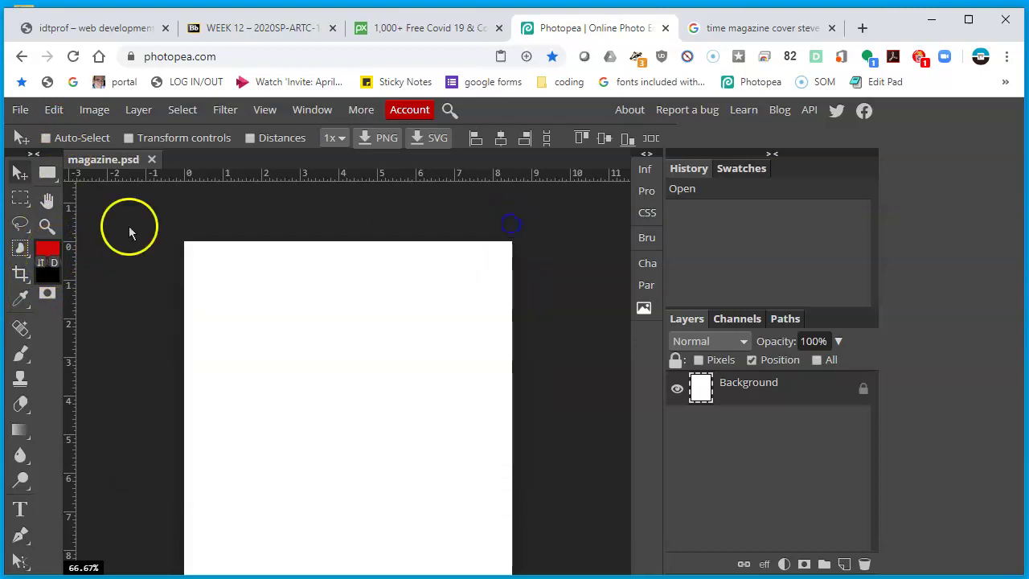
left_click(59, 257)
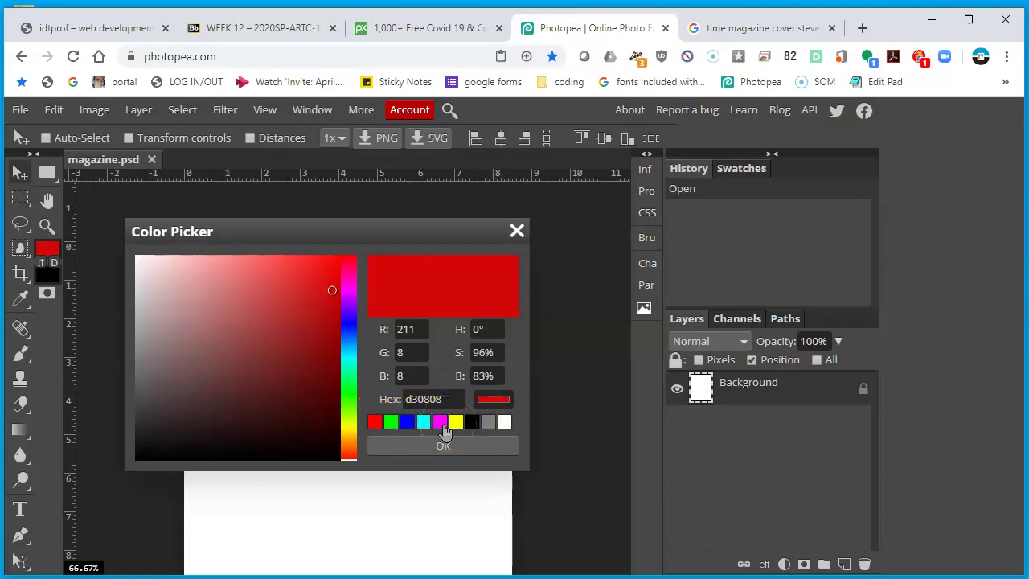
left_click(376, 423)
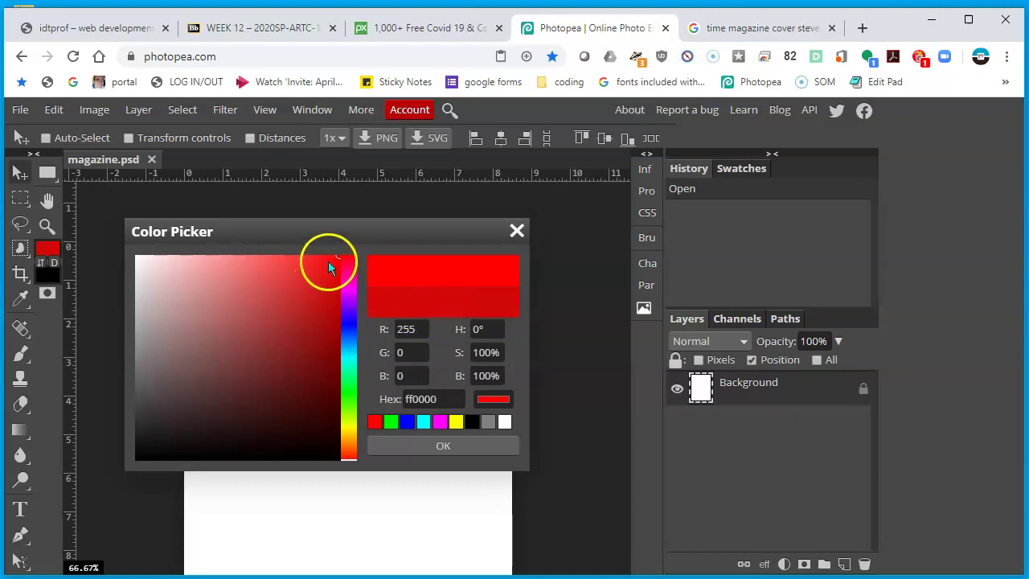
left_click_drag(331, 259, 328, 293)
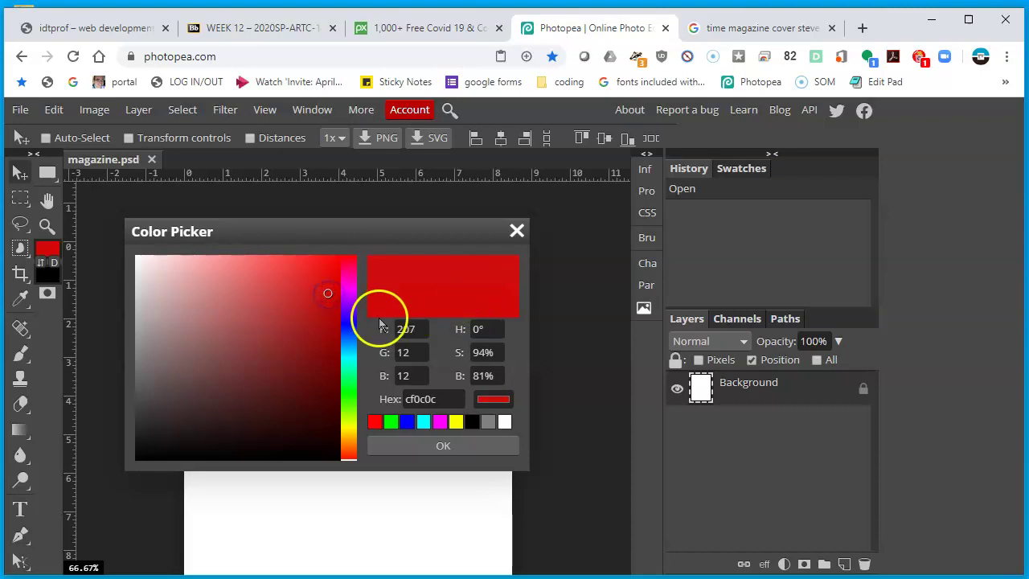
left_click(443, 446)
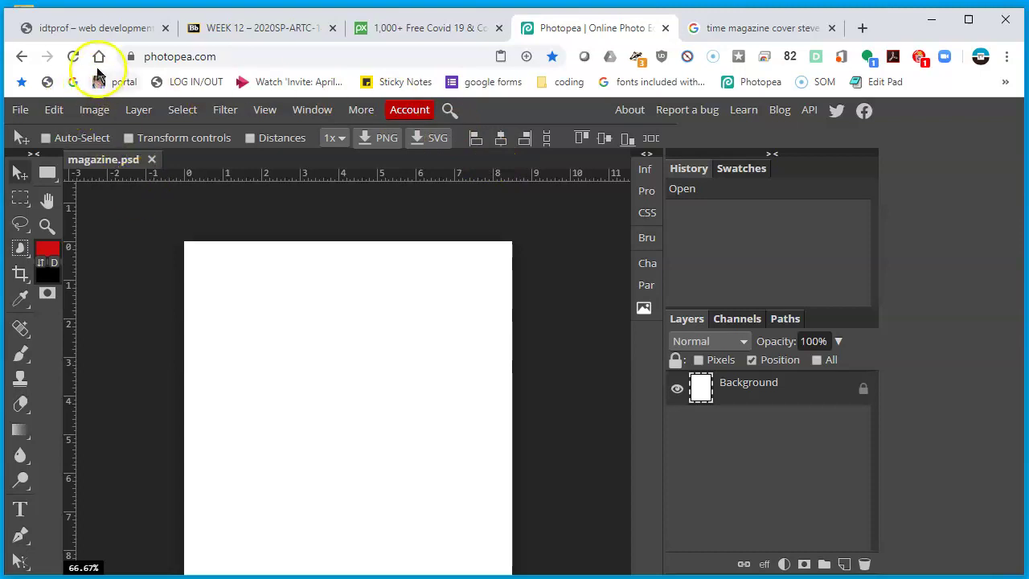
Fill the Background layer with the red foreground colour at 100% opacity, then zoom to 200%
left_click(96, 111)
mouse_move(60, 115)
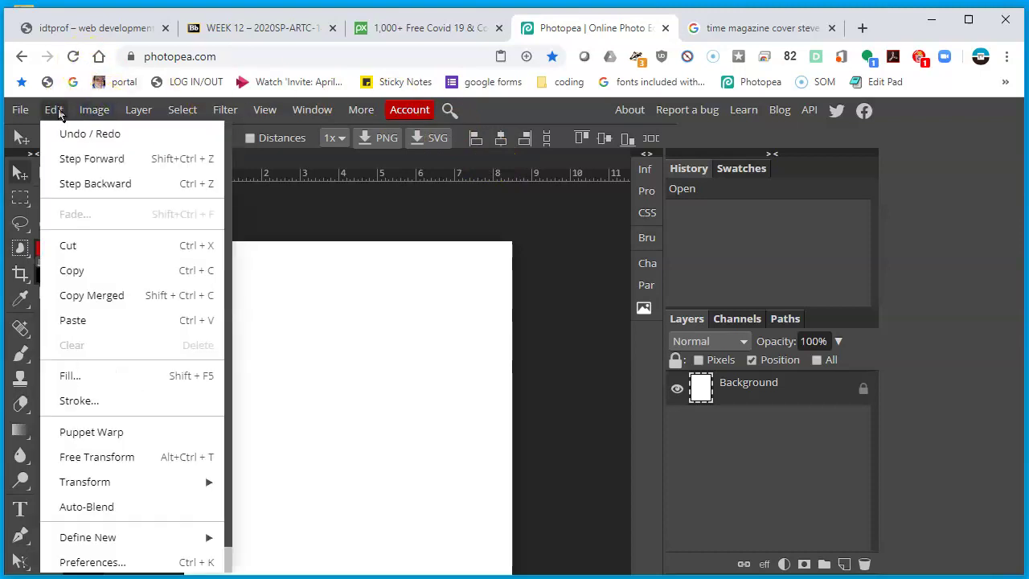
left_click(97, 378)
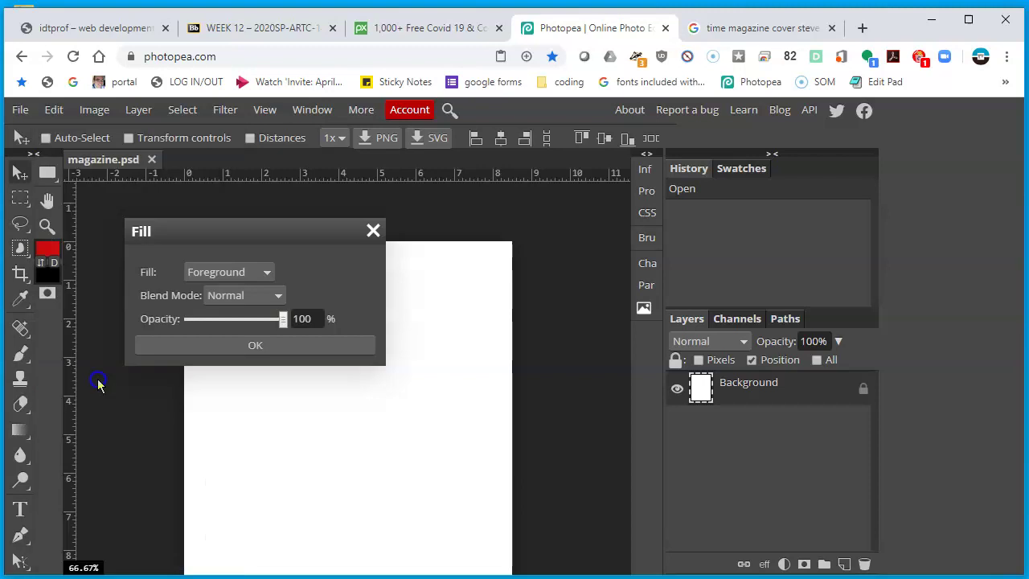
left_click(294, 346)
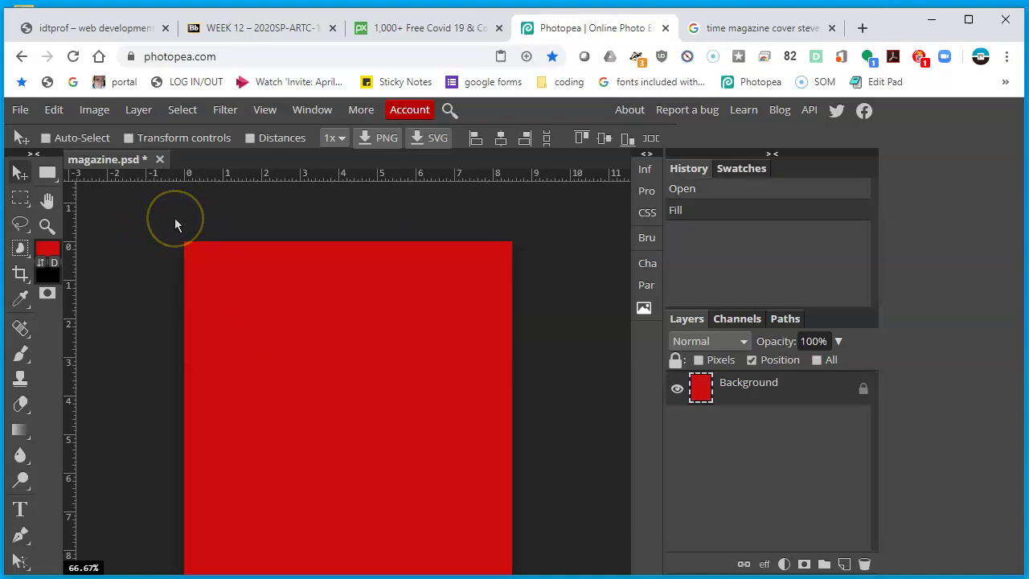
key("ctrl+plus")
key("ctrl+plus")
key("ctrl+plus")
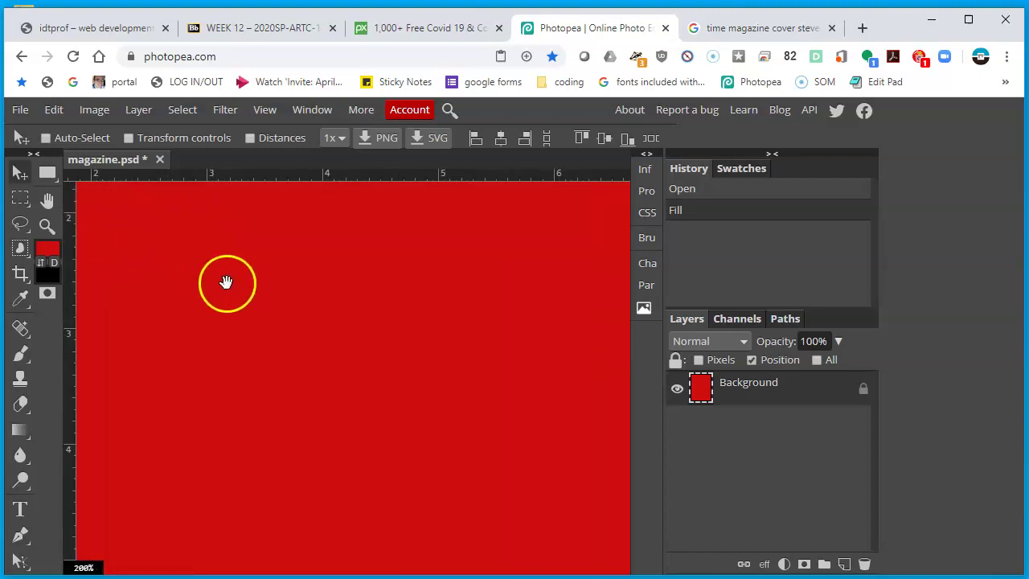
left_click_drag(186, 263, 533, 475)
left_click_drag(327, 315, 373, 386)
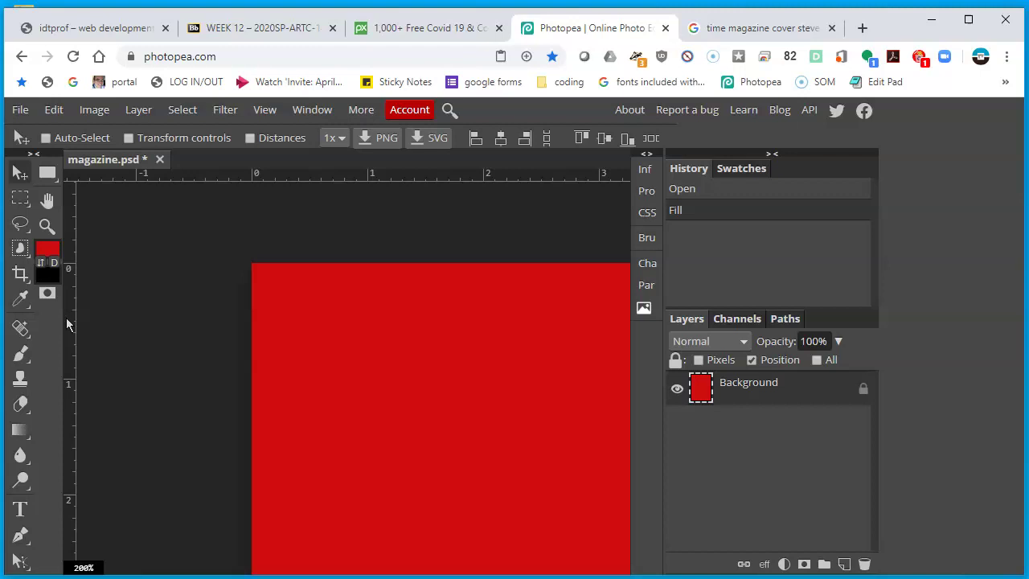
key("ctrl+r")
key("ctrl+r")
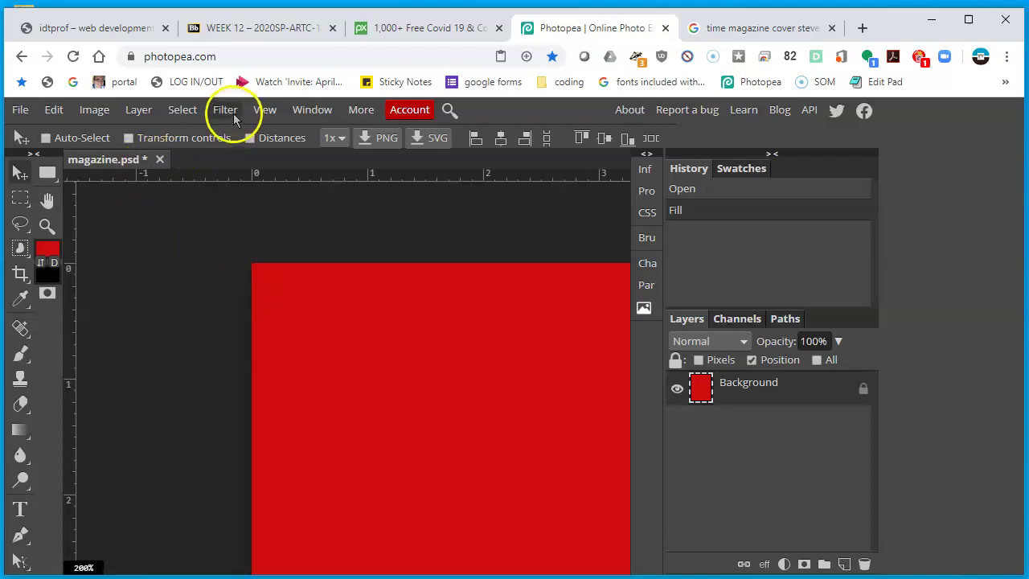
left_click(276, 119)
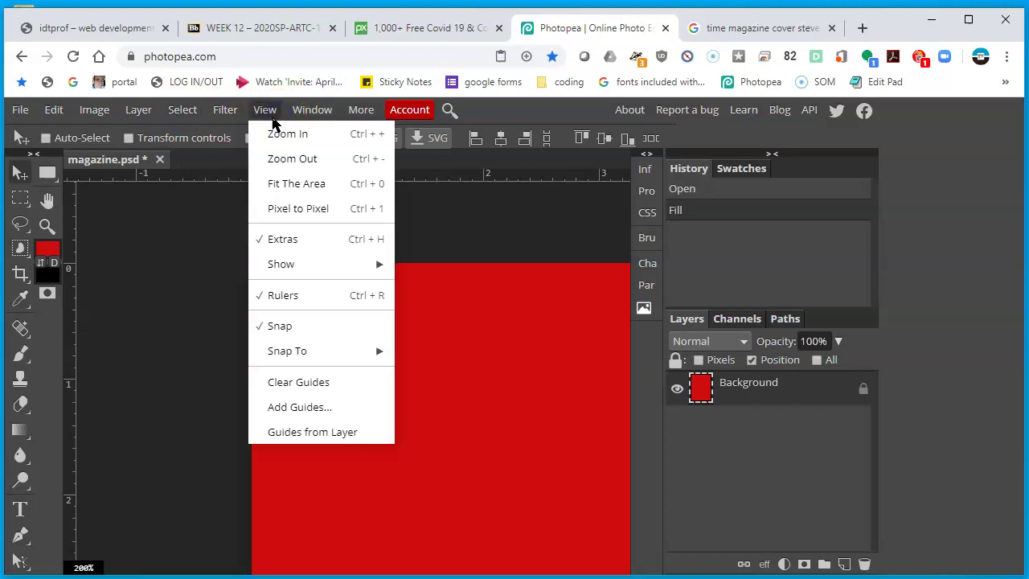
left_click(508, 182)
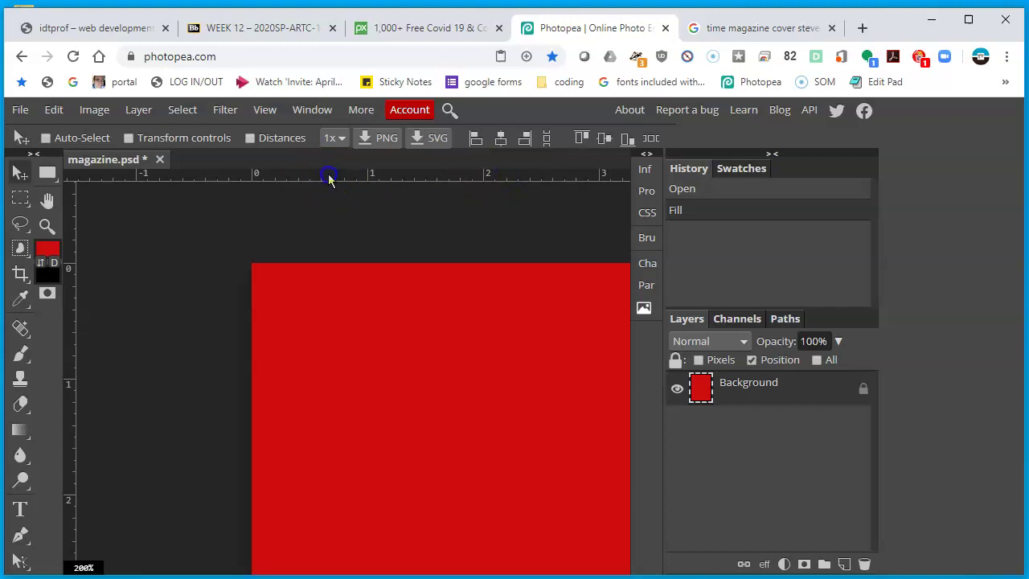
Place margin guides just inside the top, left, right and bottom page edges, then zoom out
left_click_drag(329, 179, 358, 320)
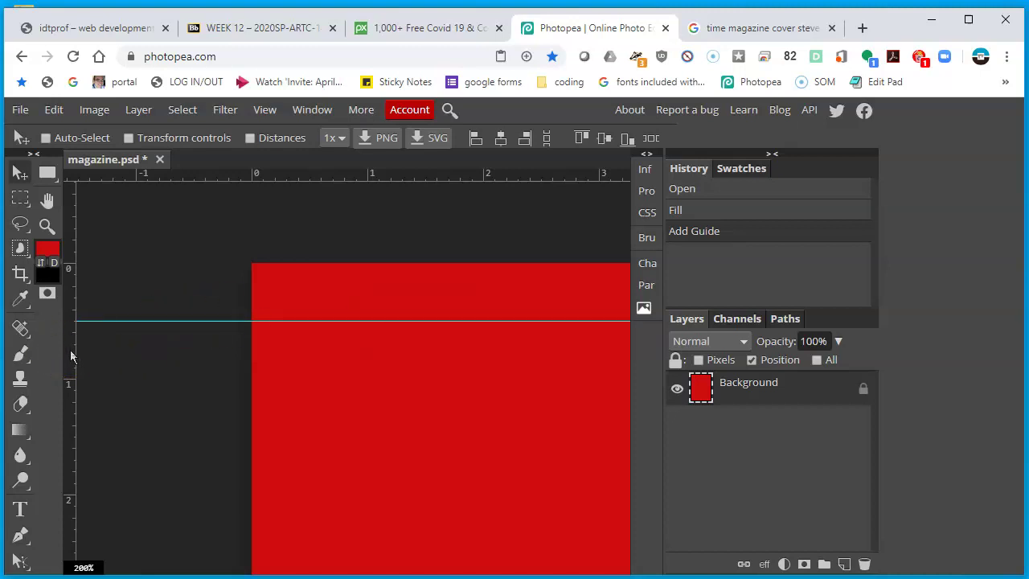
left_click_drag(70, 357, 311, 343)
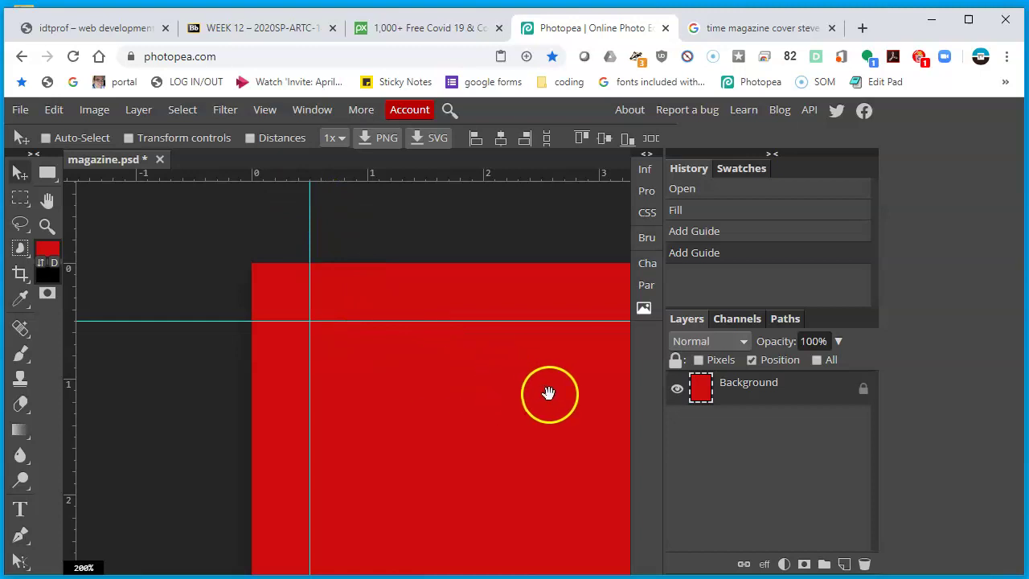
left_click_drag(550, 393, 76, 317)
left_click_drag(319, 327, 360, 356)
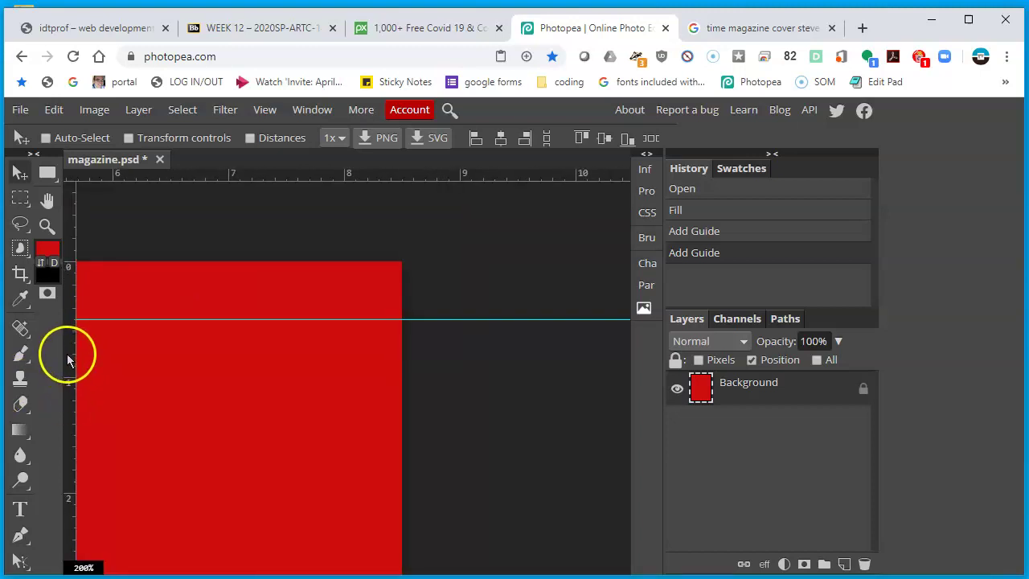
left_click_drag(68, 358, 343, 359)
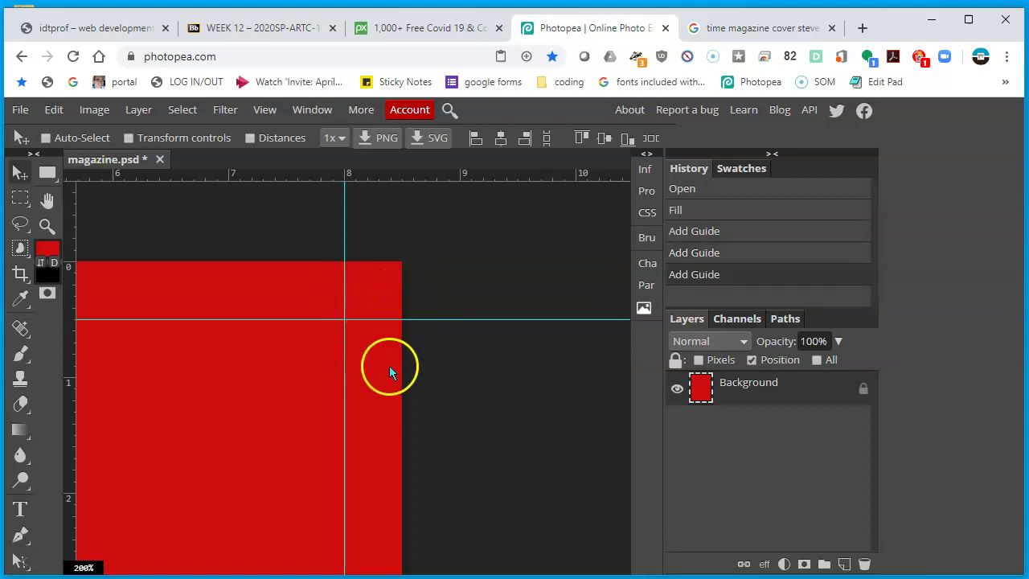
scroll(389, 371, "down", 2)
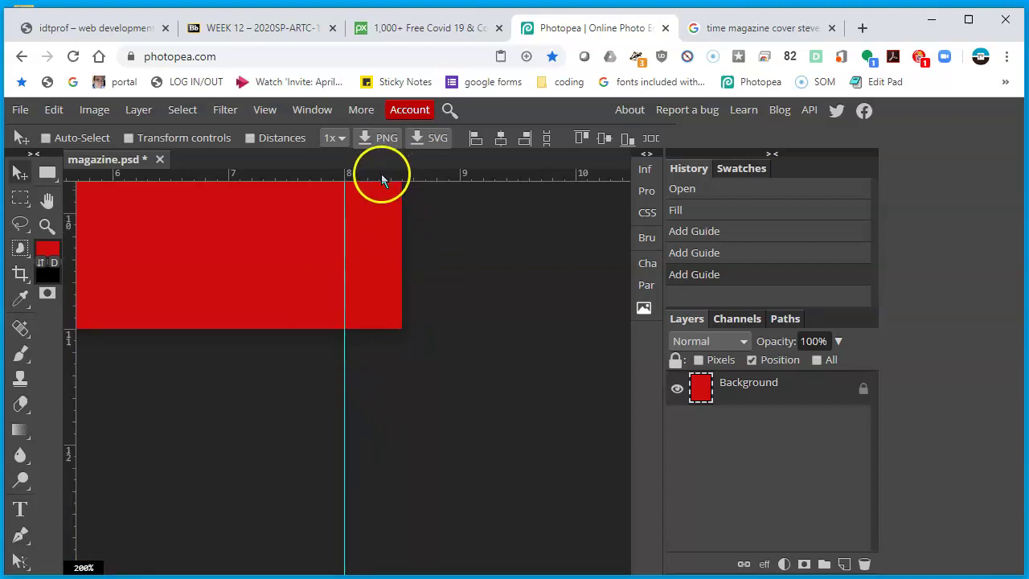
left_click_drag(382, 176, 396, 272)
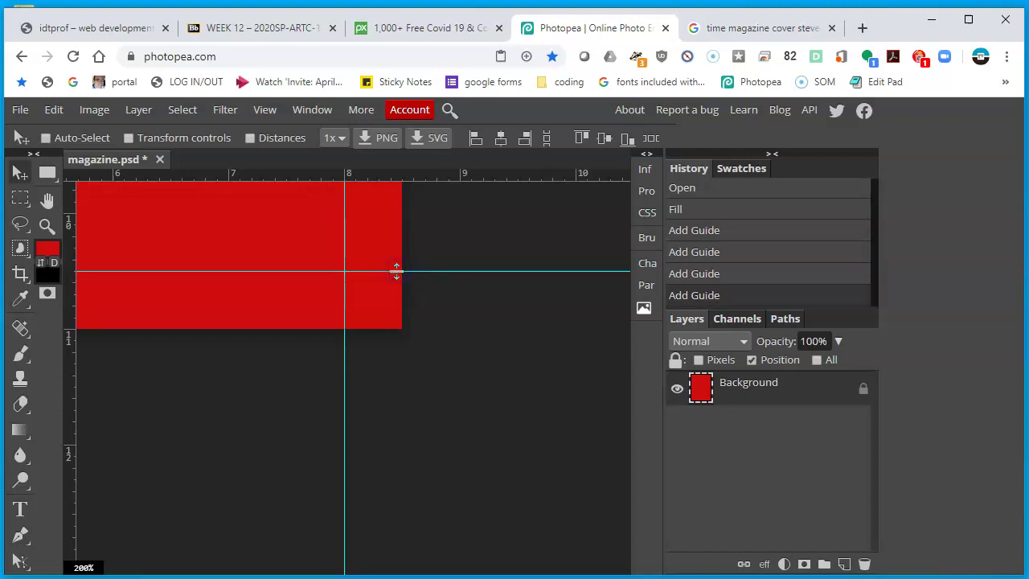
key("ctrl+minus")
key("ctrl+minus")
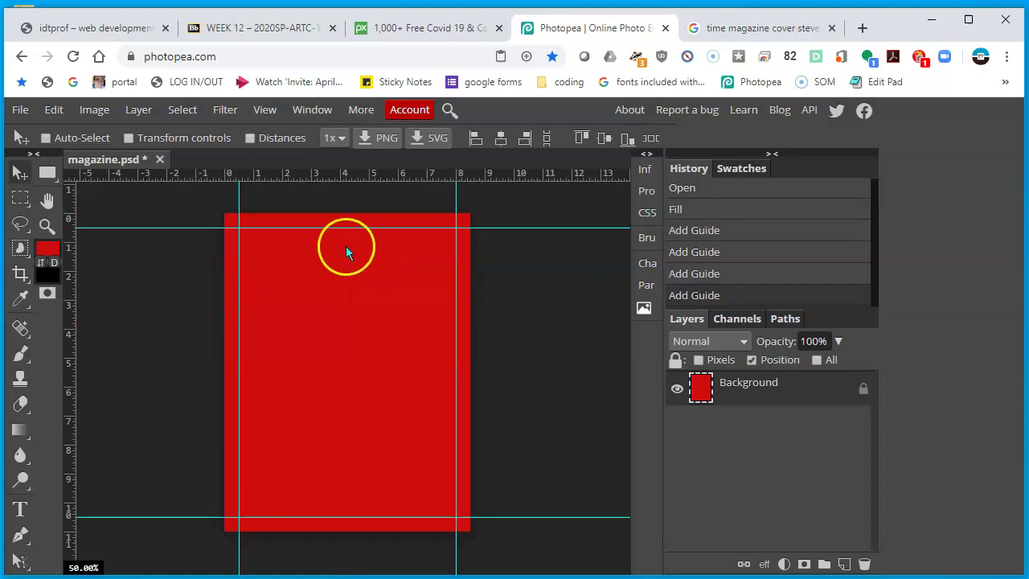
left_click(751, 27)
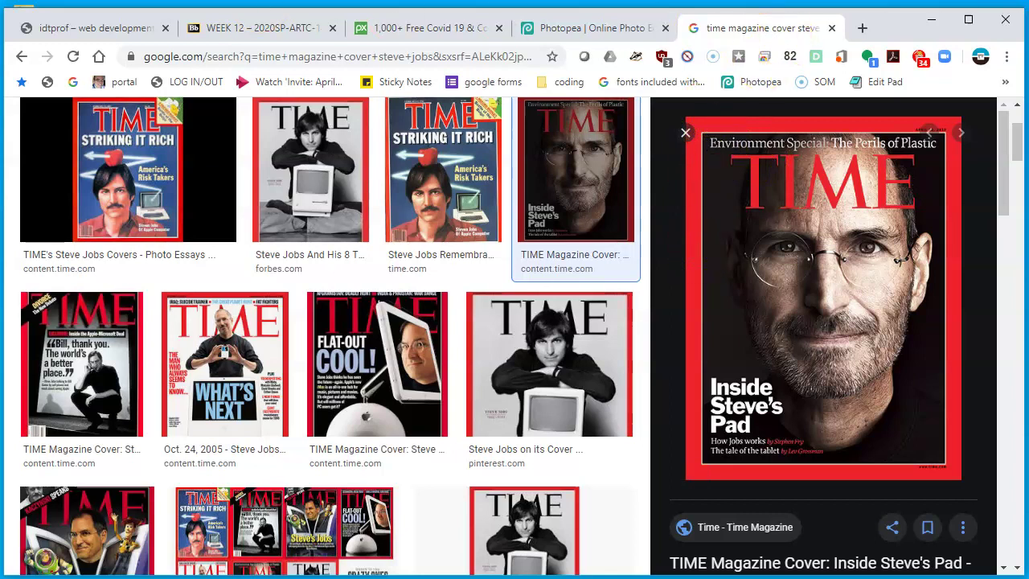
left_click(605, 28)
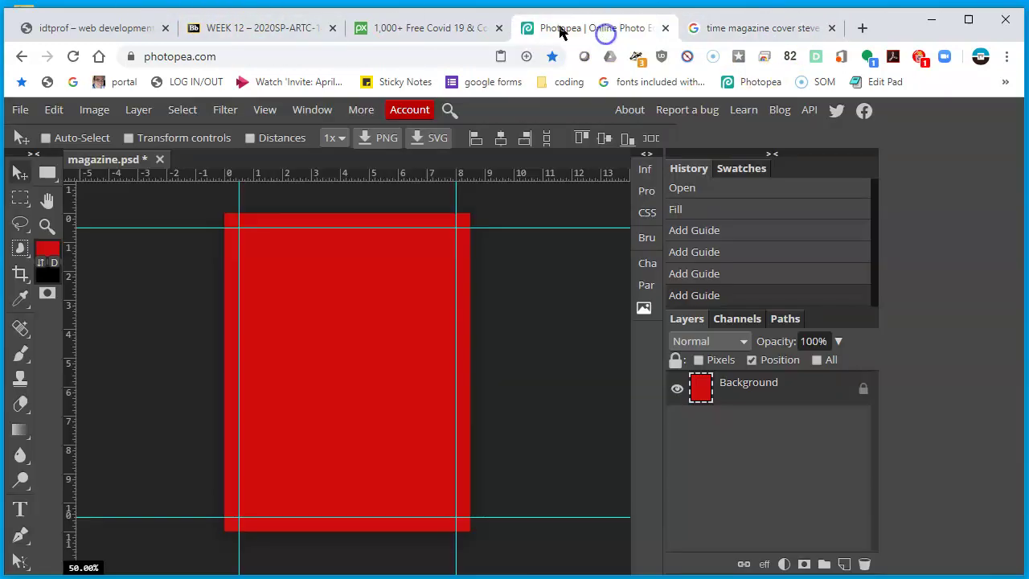
Draw a rectangular selection from the top-left to bottom-right guide intersection, about 7.3 × 9.8 in
left_click(22, 200)
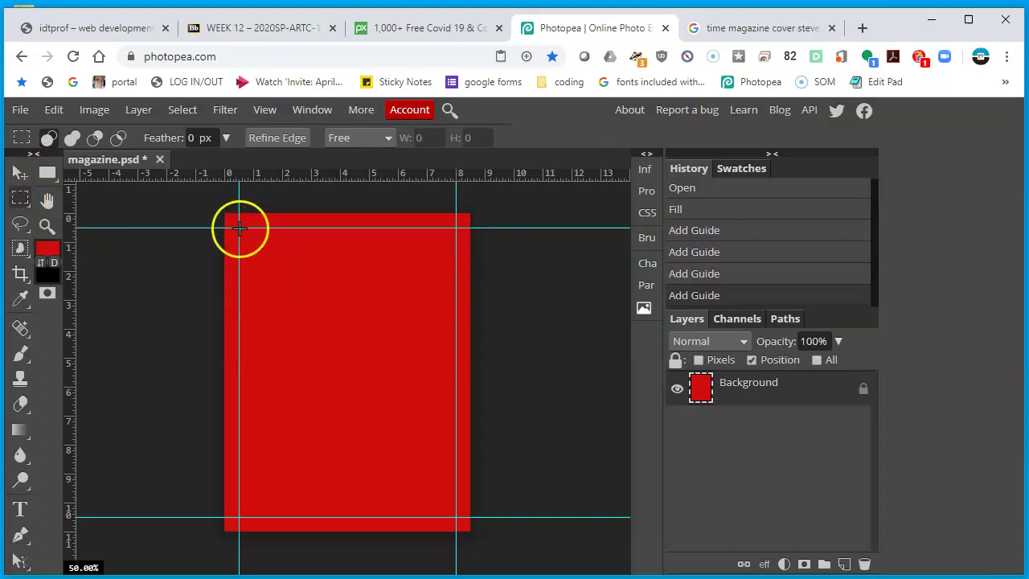
left_click_drag(239, 229, 456, 517)
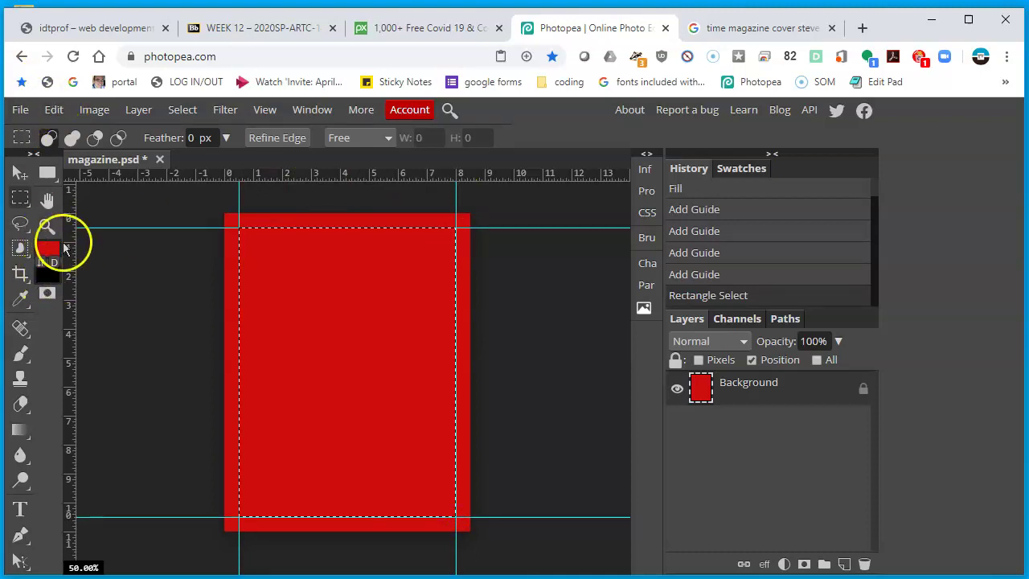
Stroke the selection with a 3 px white (ffffff) line, centre position, full opacity
left_click(56, 118)
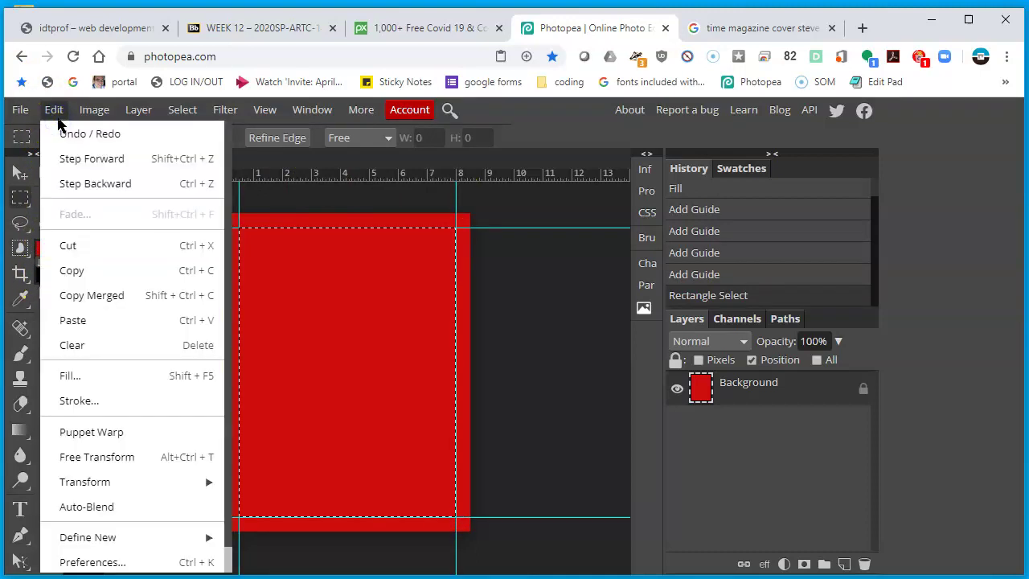
left_click(106, 403)
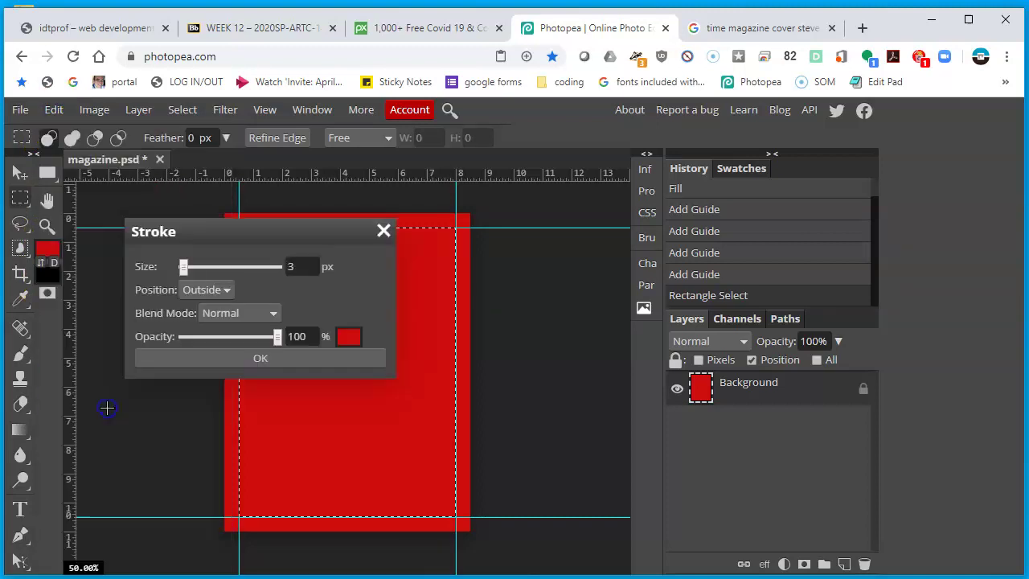
left_click(297, 268)
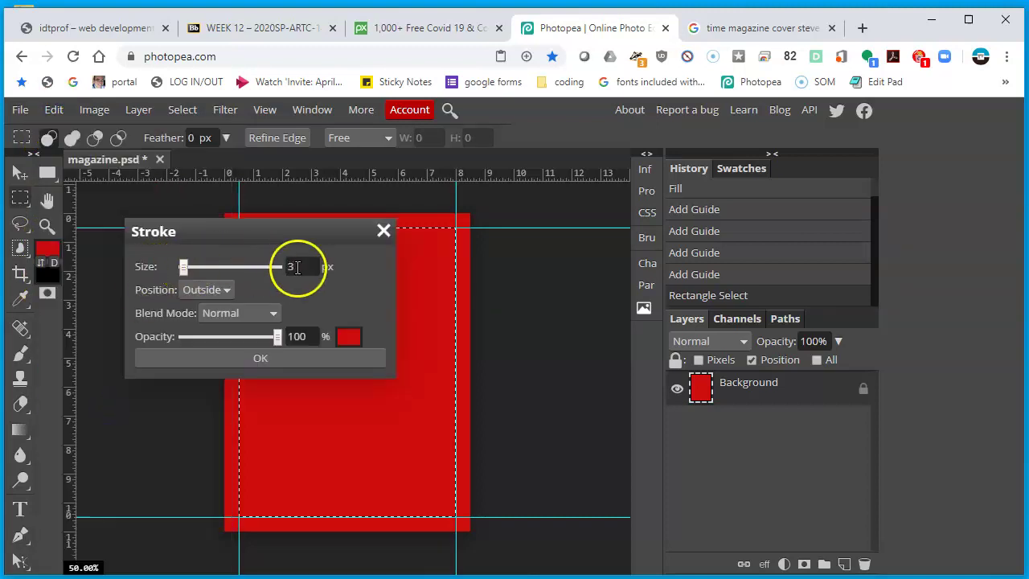
left_click(209, 291)
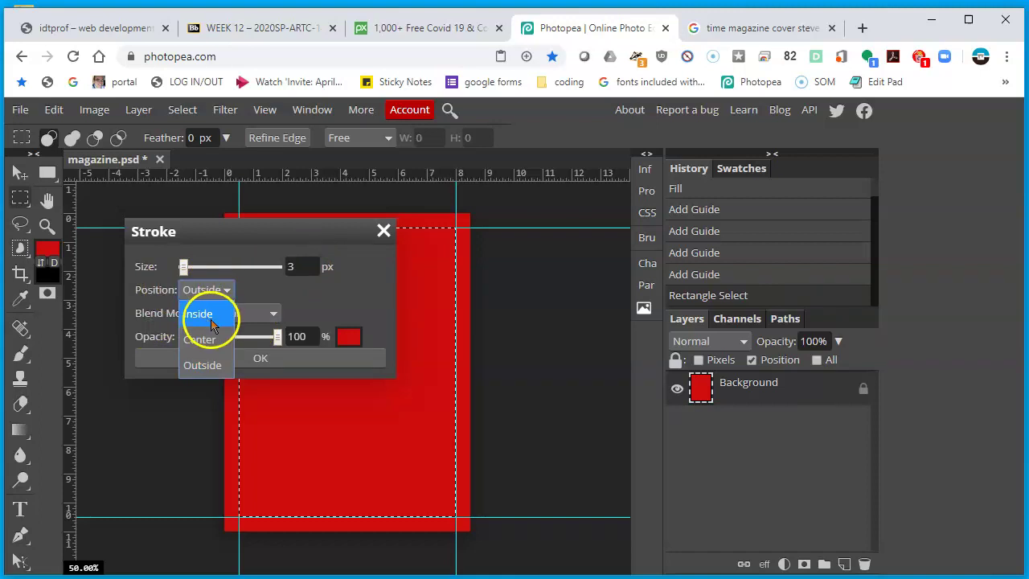
left_click(203, 344)
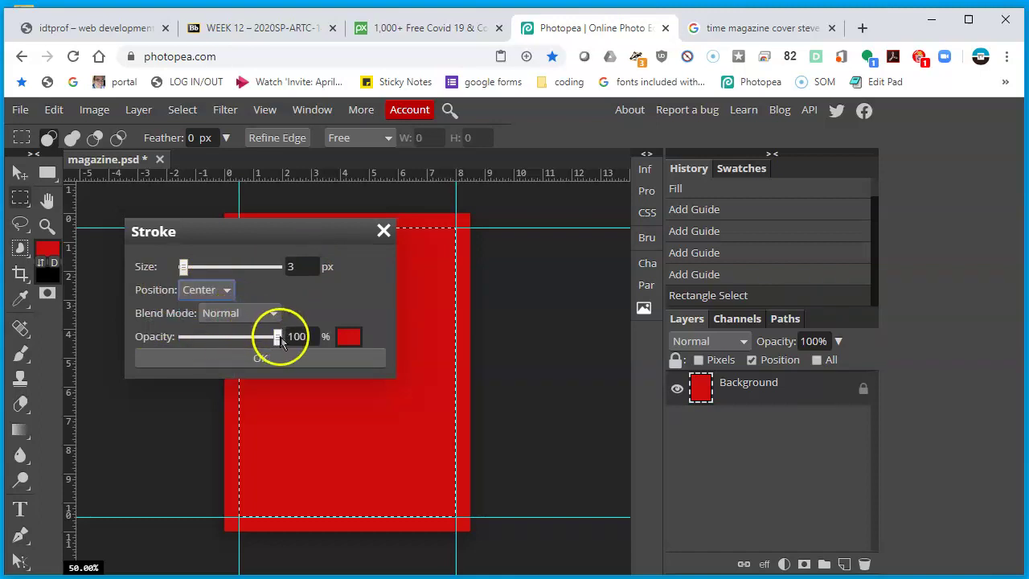
left_click(349, 338)
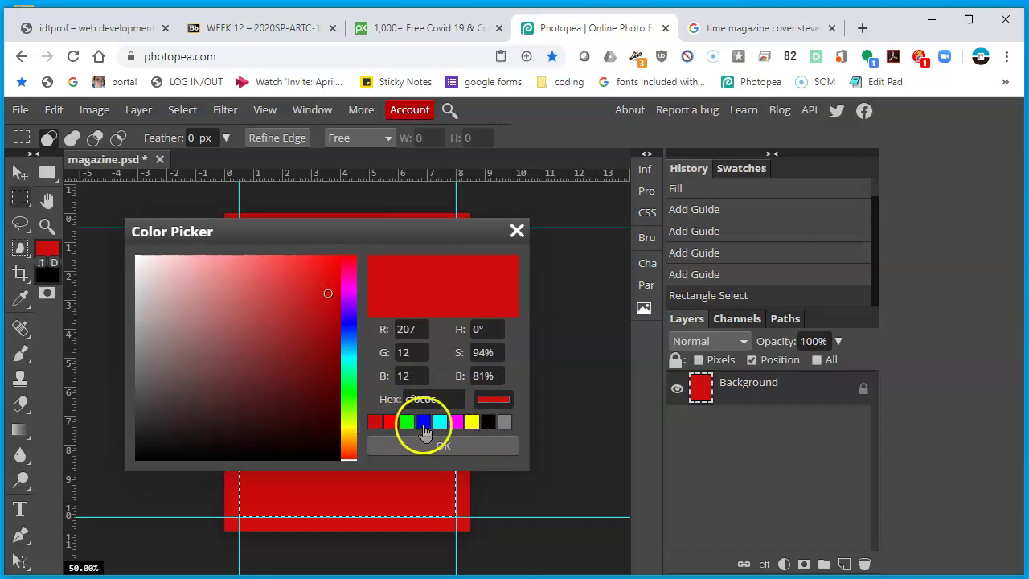
left_click(448, 397)
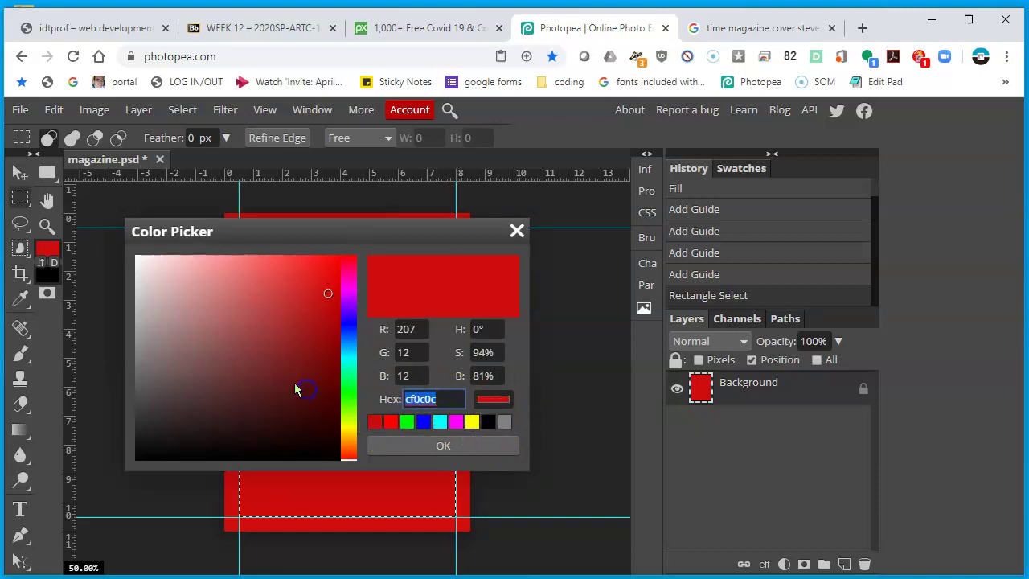
type("ffffff")
key("Tab")
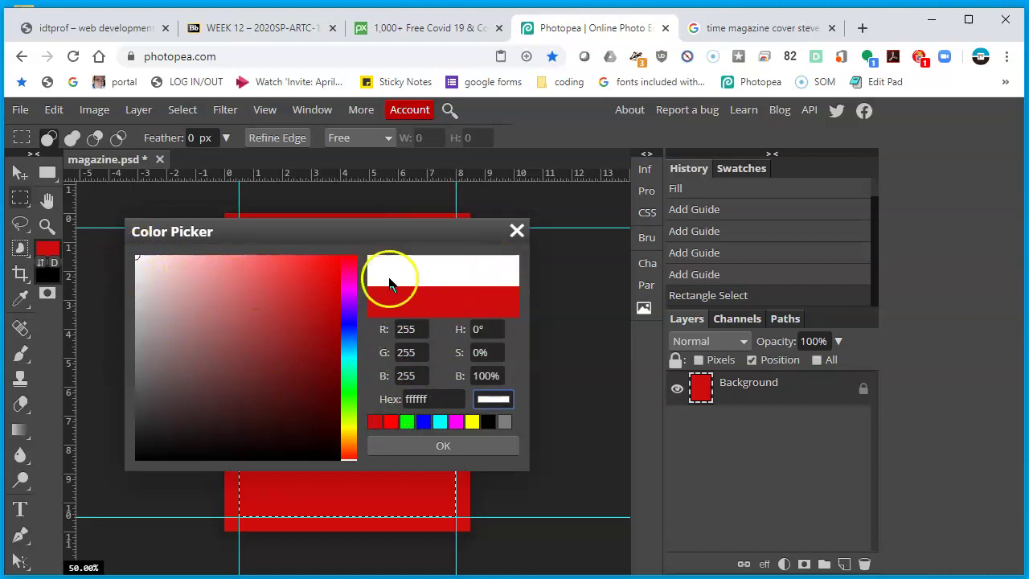
left_click(441, 447)
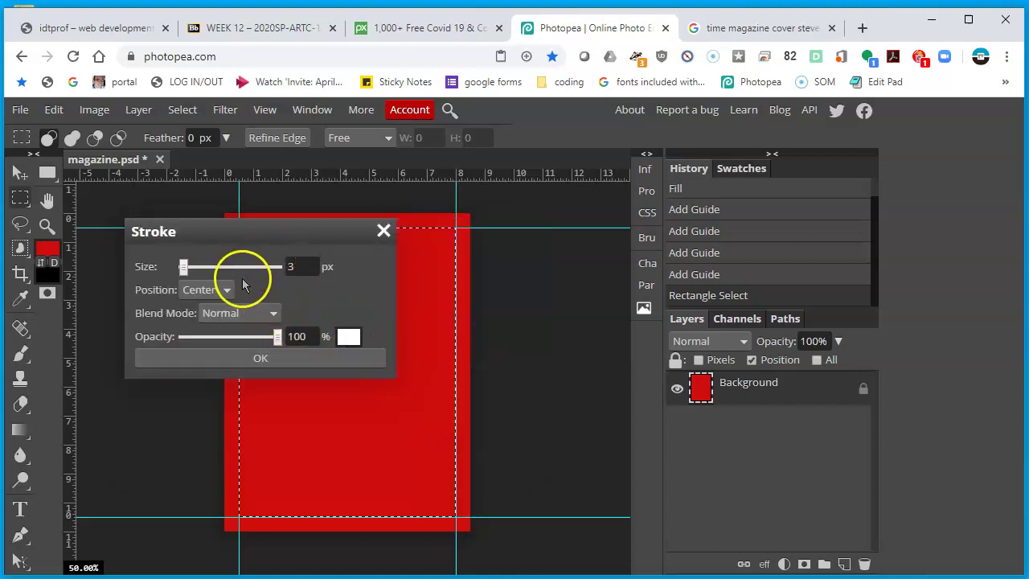
left_click(306, 358)
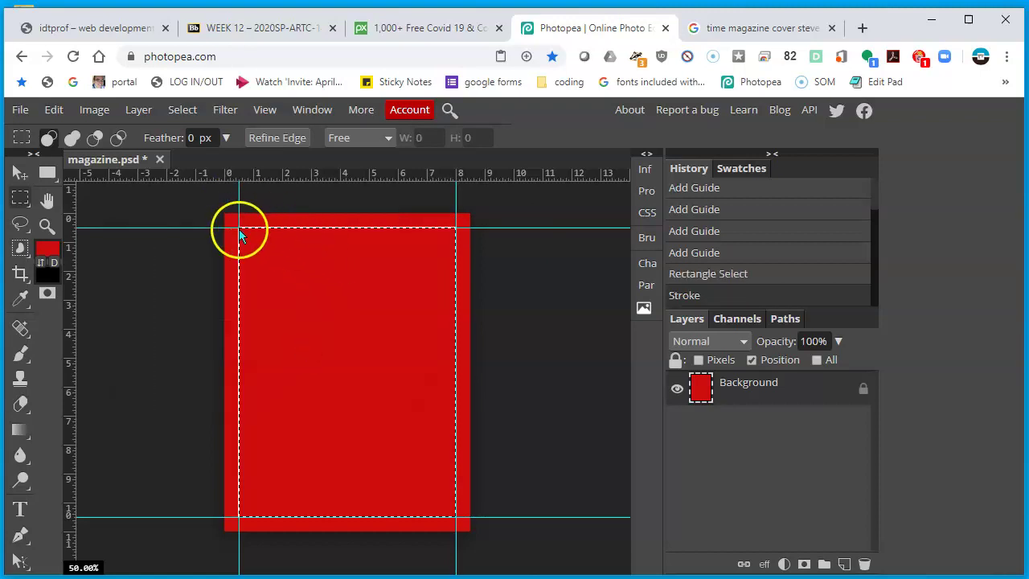
Deselect the stroked rectangle, leaving the white frame visible on the red cover
key("shift")
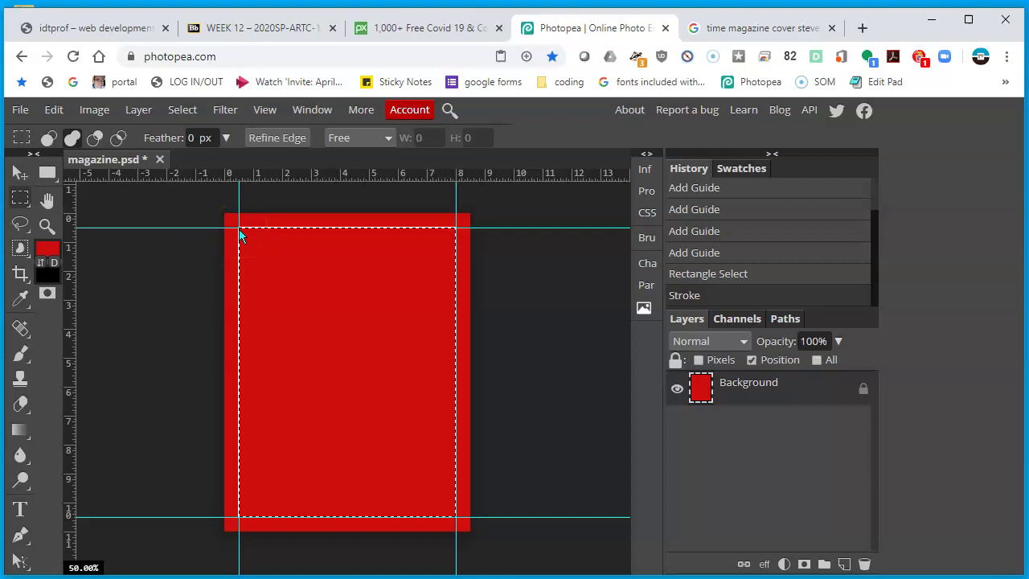
left_click(267, 110)
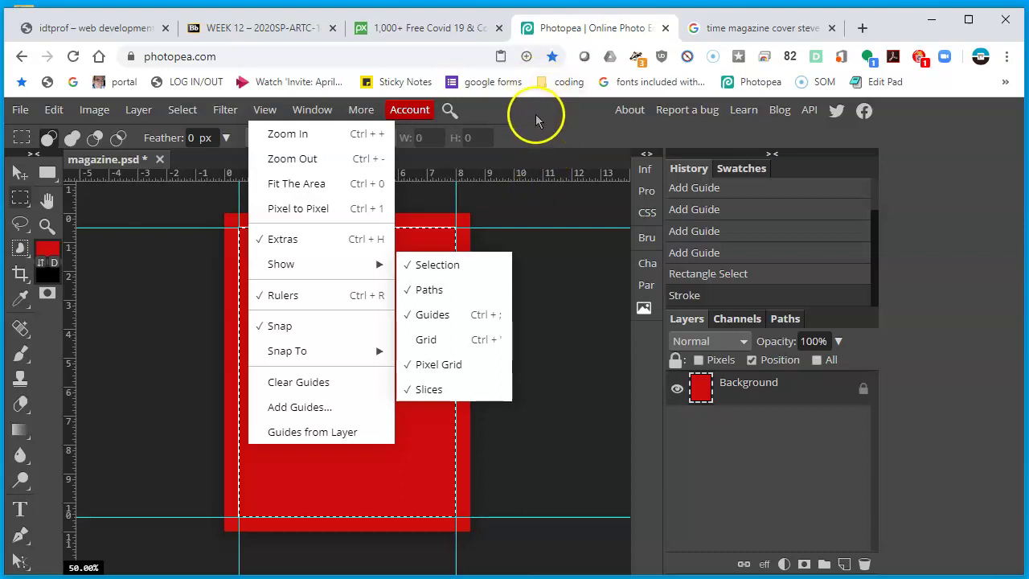
left_click(519, 167)
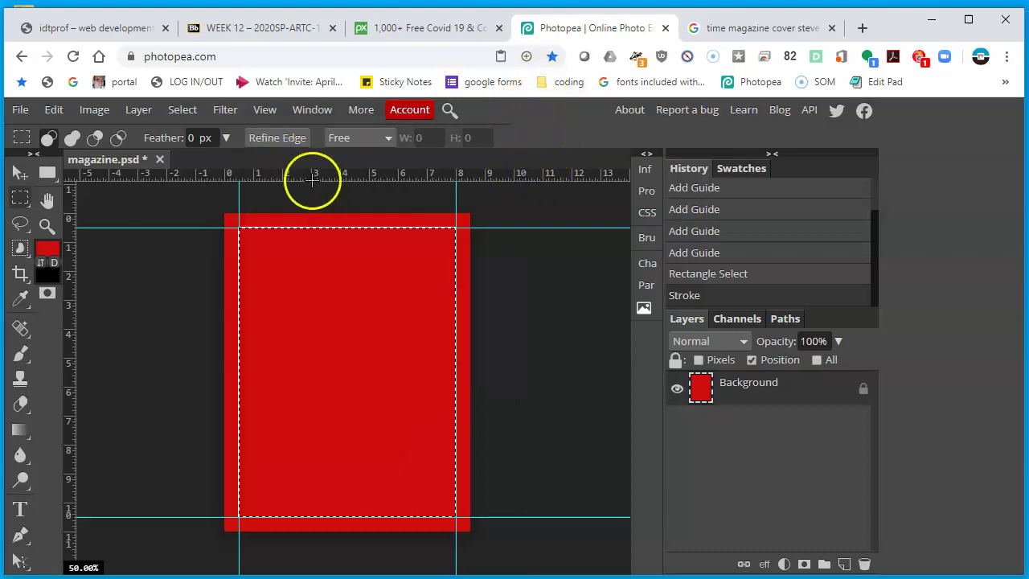
left_click(182, 111)
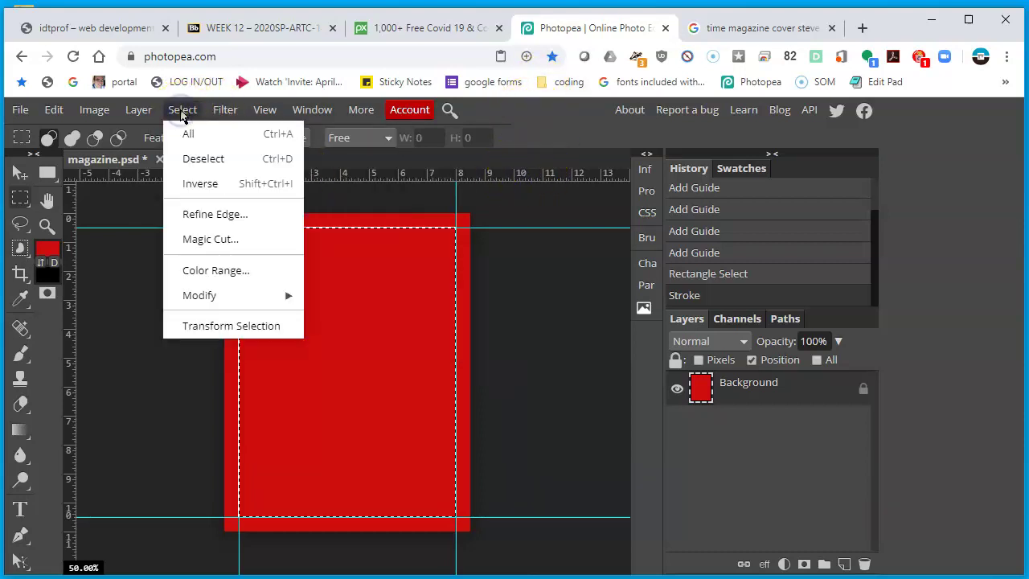
left_click(211, 171)
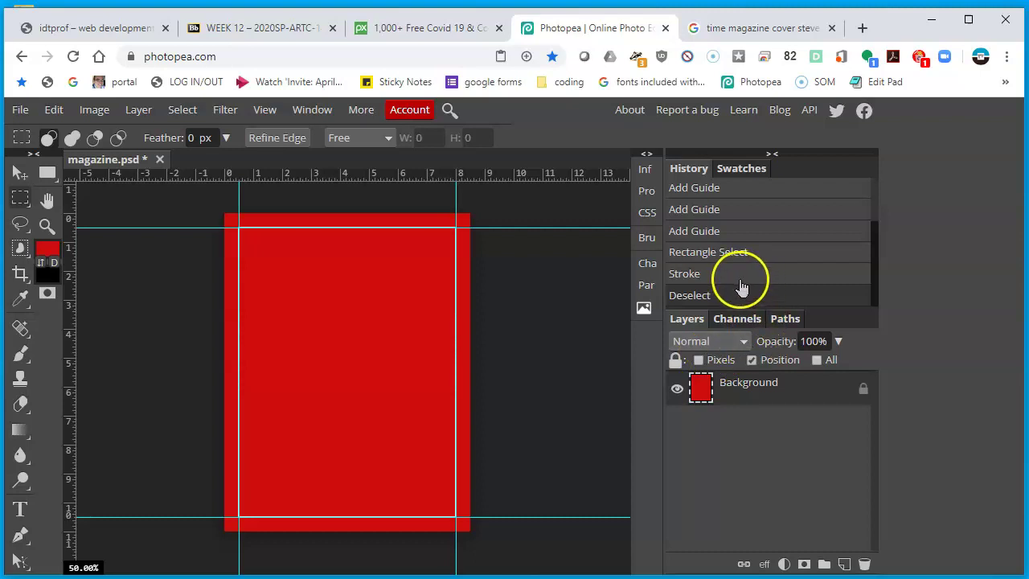
Step back in History to Rectangle Select, removing the white stroke but keeping the selection
left_click(697, 275)
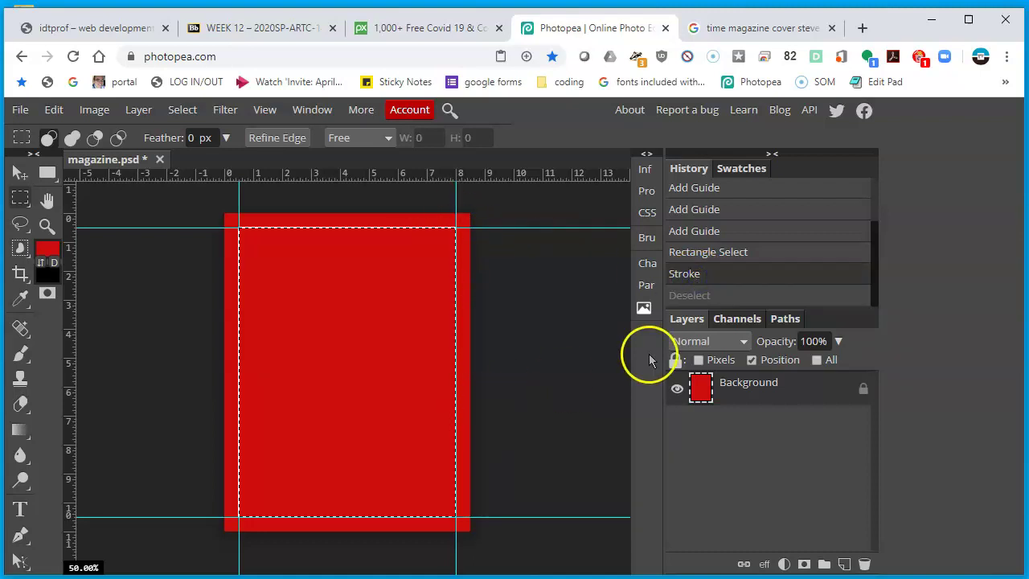
left_click(715, 254)
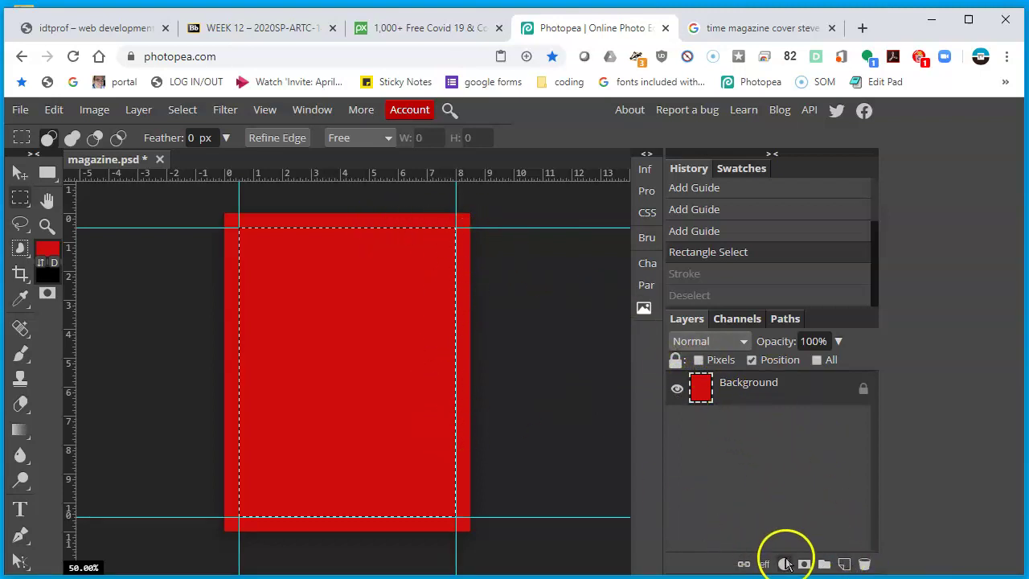
Add a new Layer 1 and stroke the selection with a 3 px white border
left_click(844, 563)
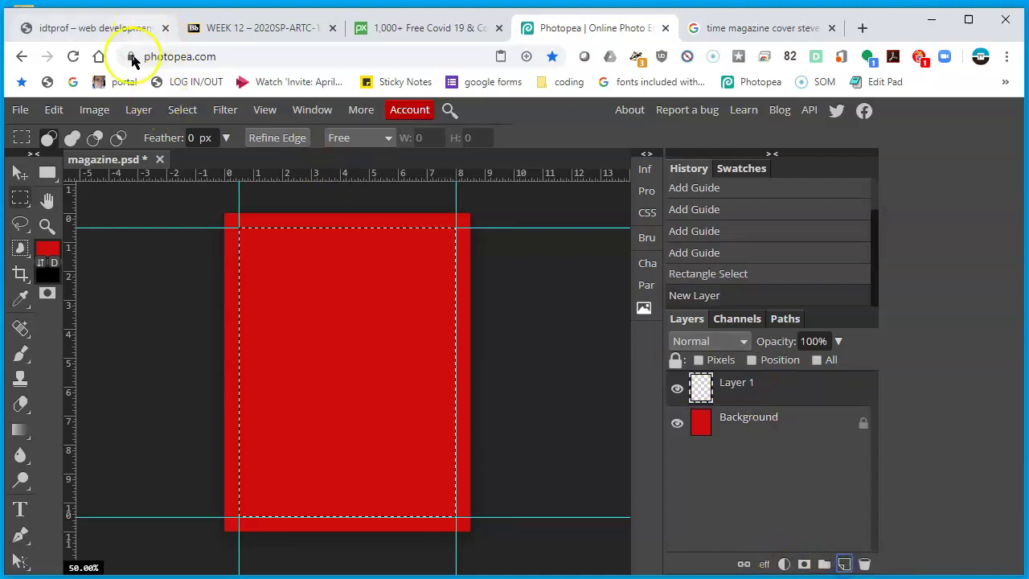
left_click(62, 110)
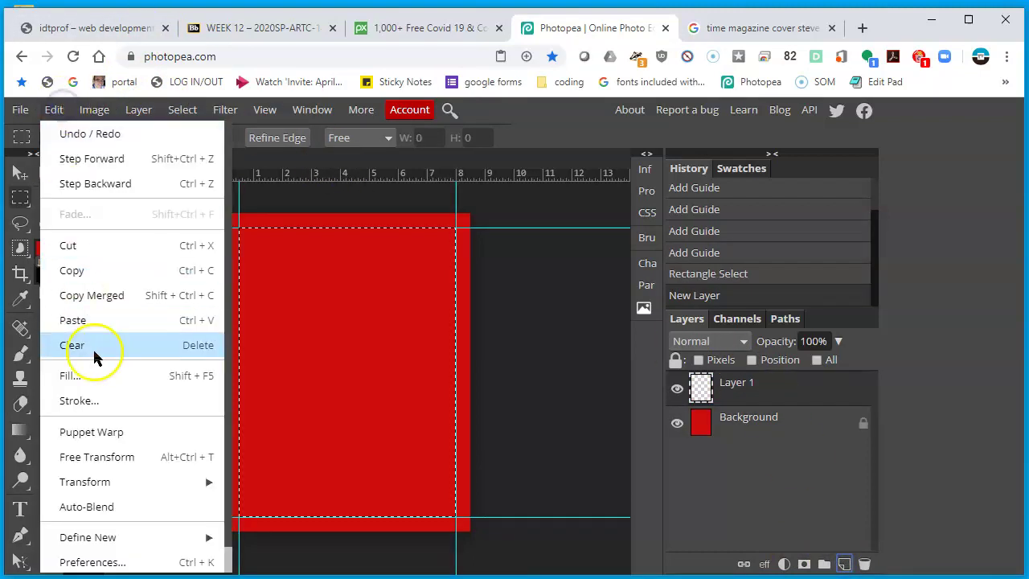
left_click(79, 400)
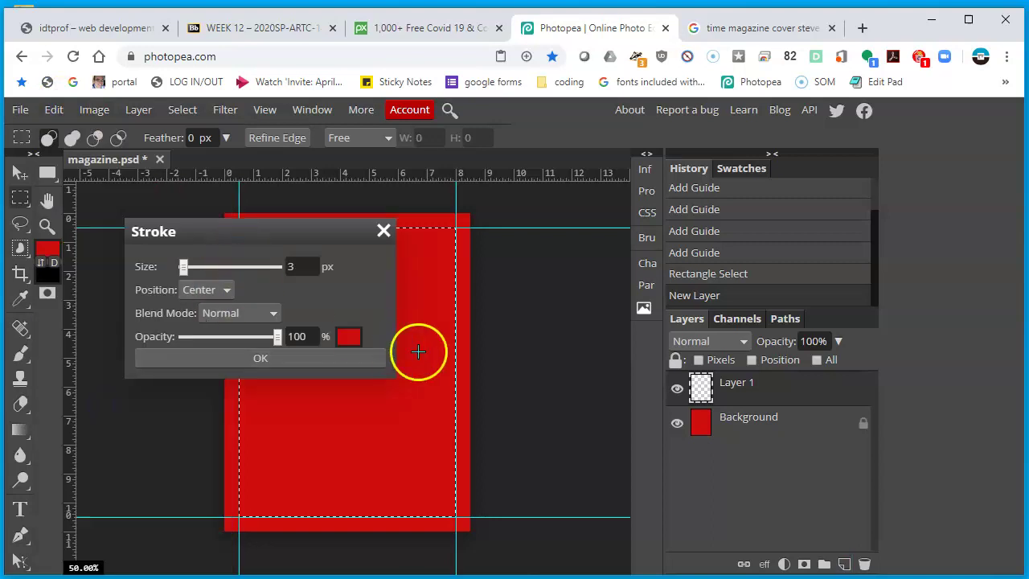
left_click(348, 336)
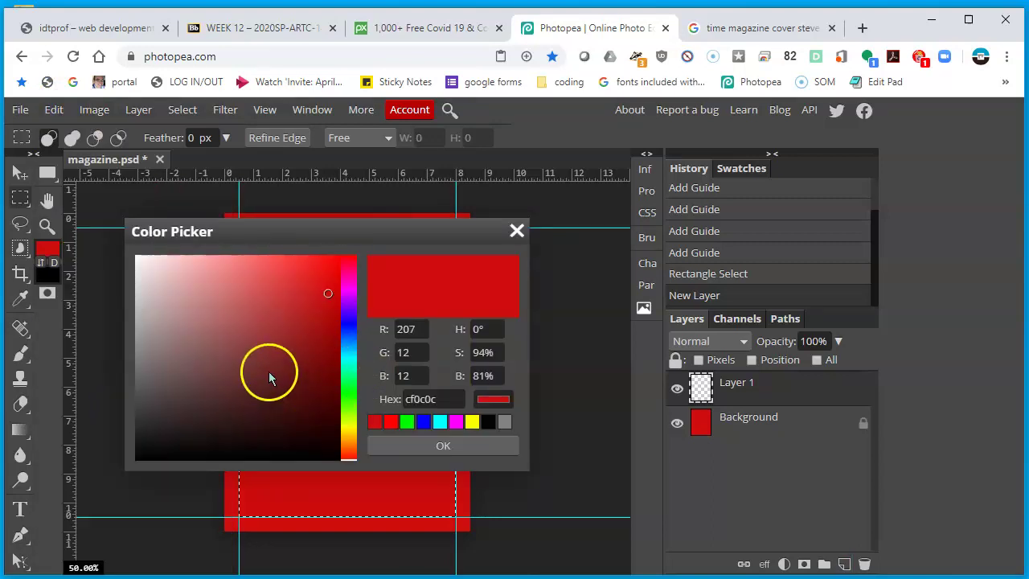
left_click_drag(269, 374, 92, 217)
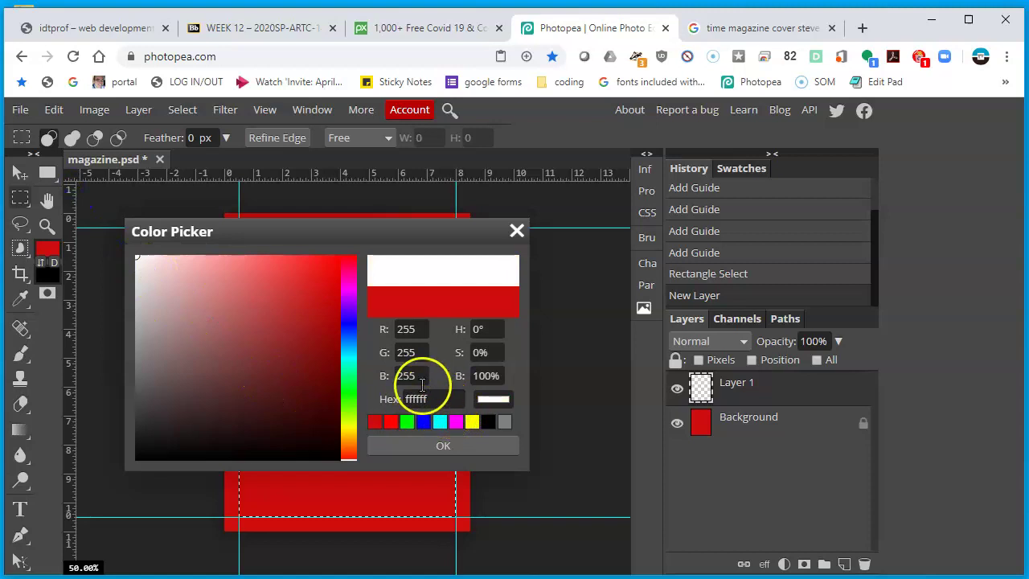
left_click(455, 447)
left_click(317, 362)
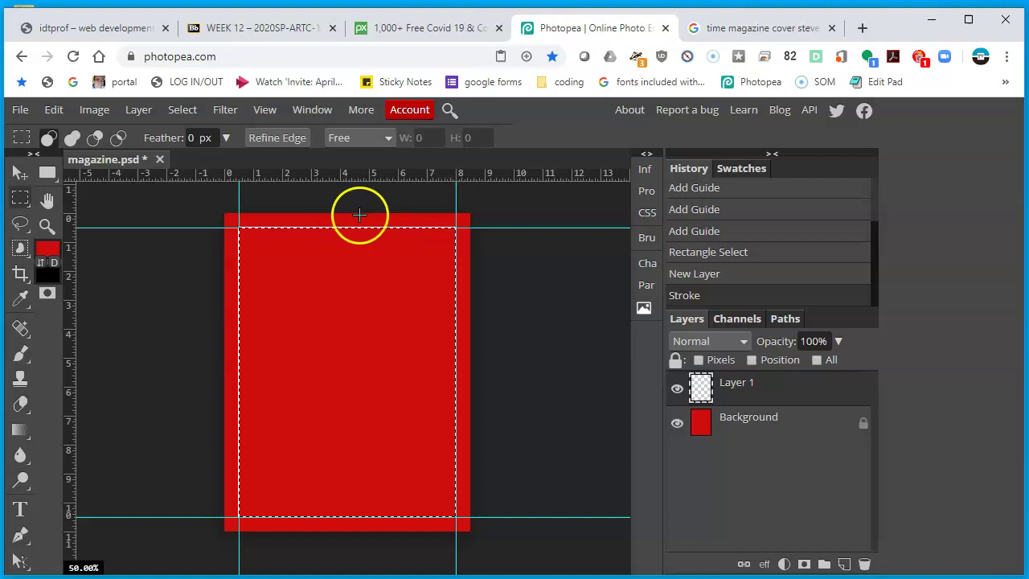
Deselect, then hide and reshow the red Background to check the white border
left_click(188, 112)
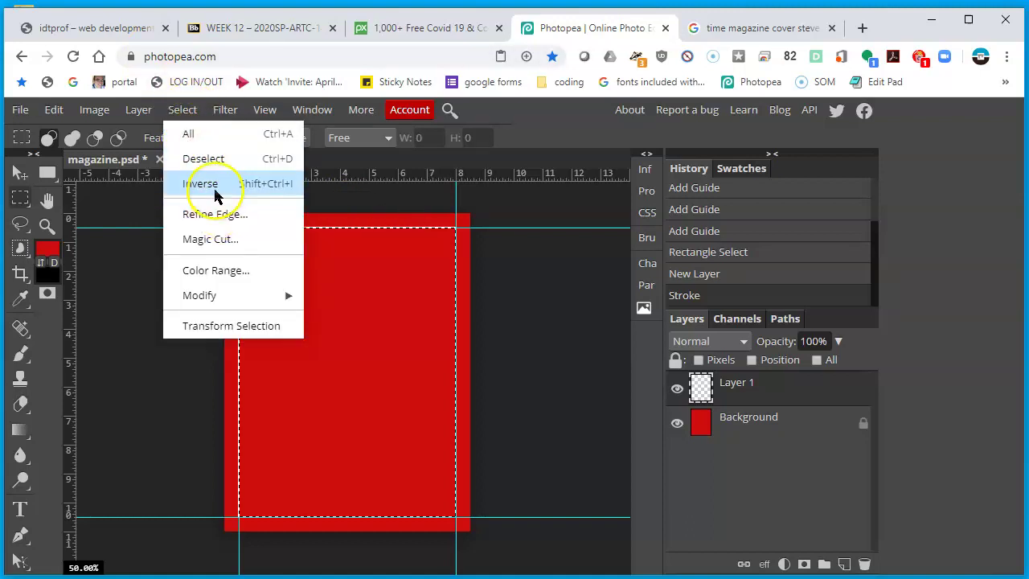
left_click(206, 158)
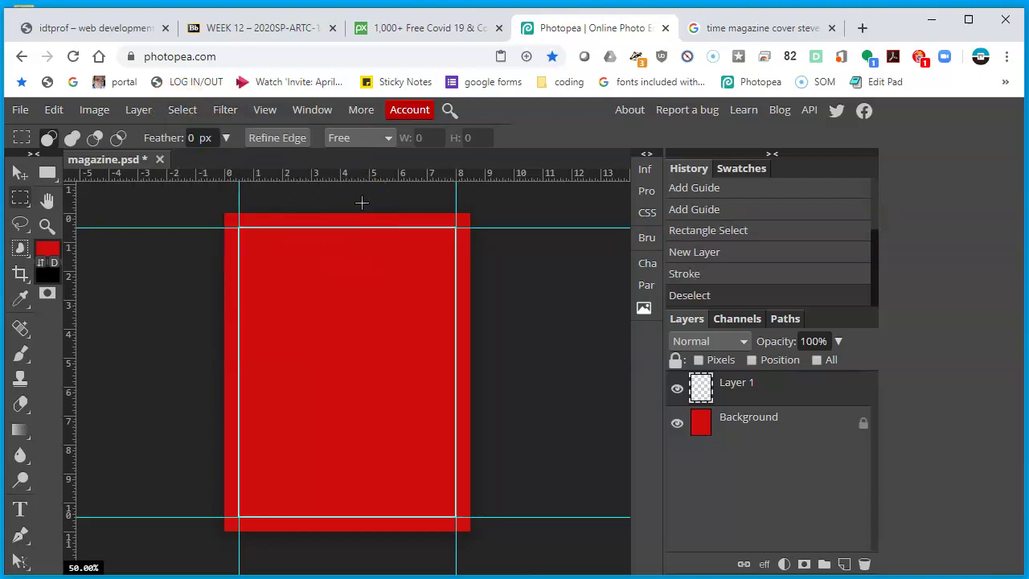
left_click(677, 424)
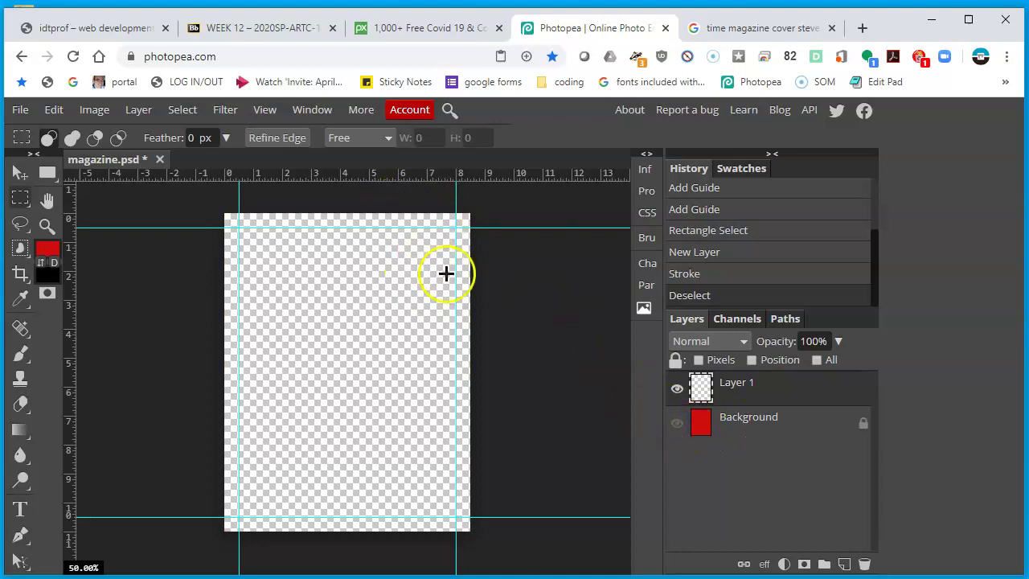
left_click(675, 424)
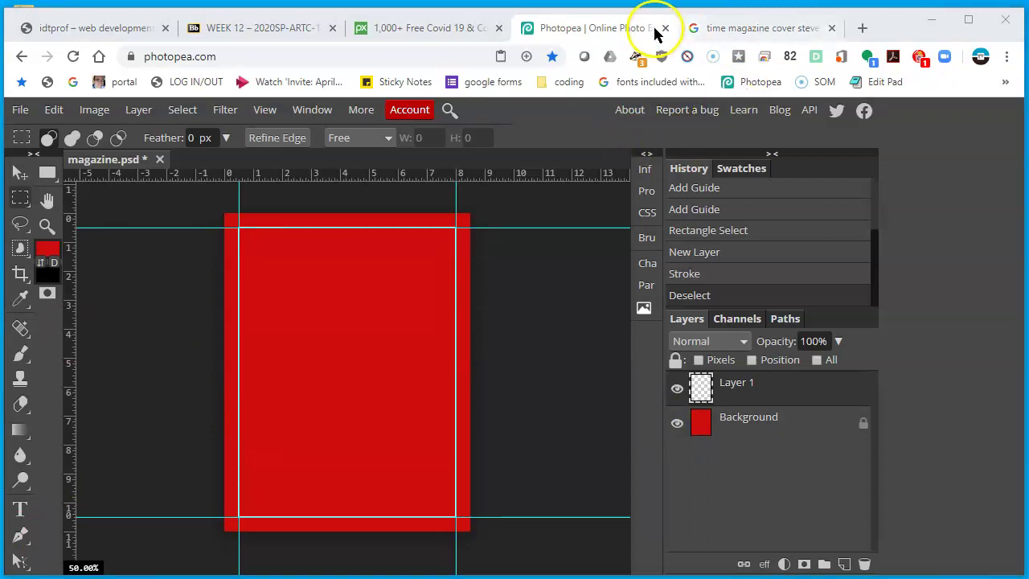
Open Pixabay in a new tab and search for 'covid virus' images
left_click(764, 30)
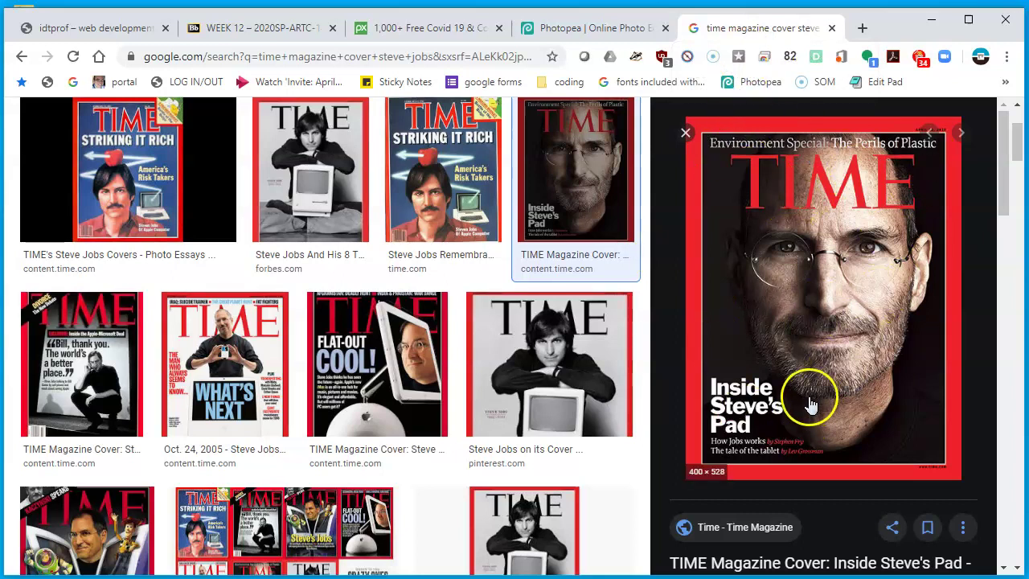
left_click(862, 29)
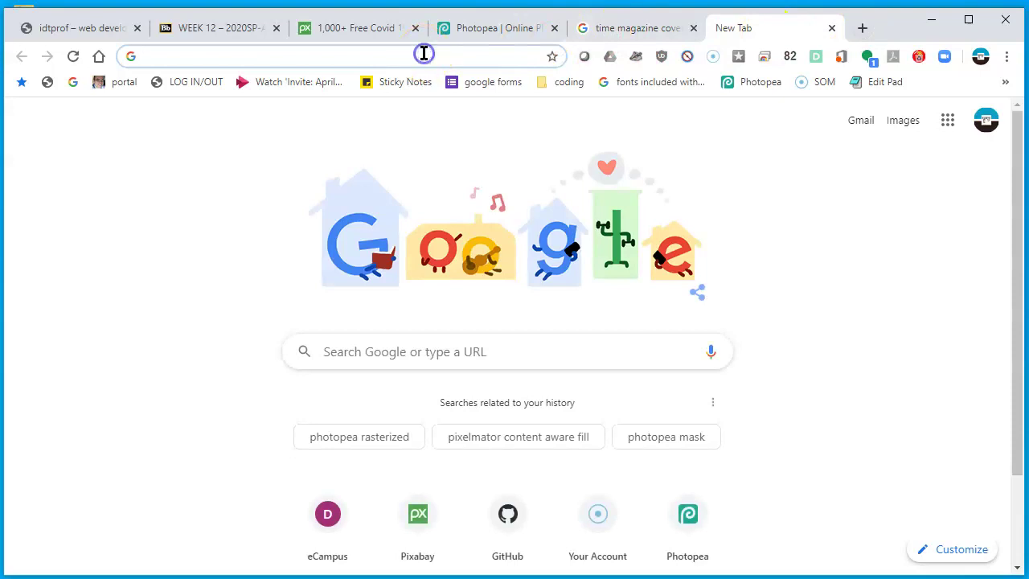
type("pixabay.com")
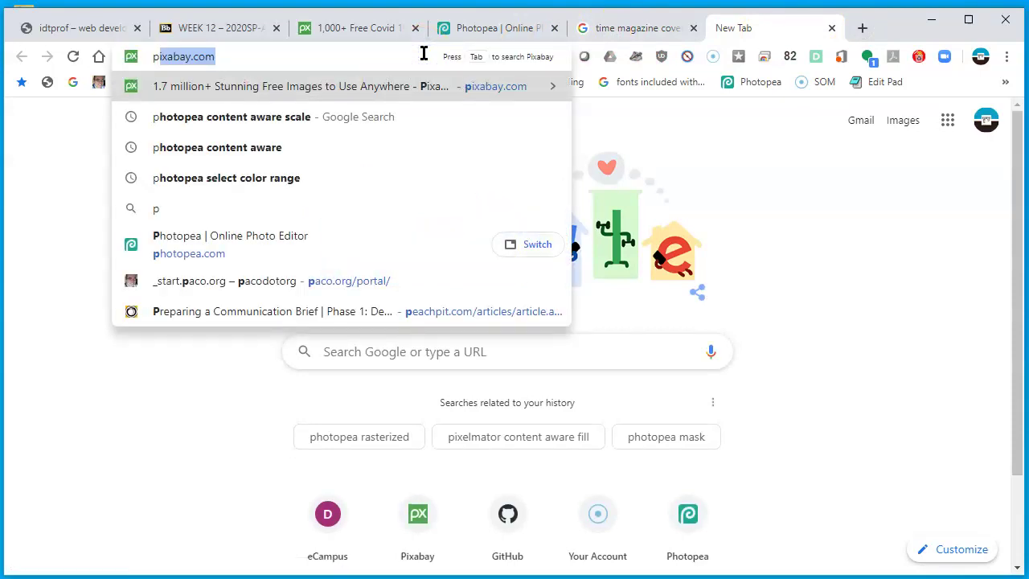
key("Return")
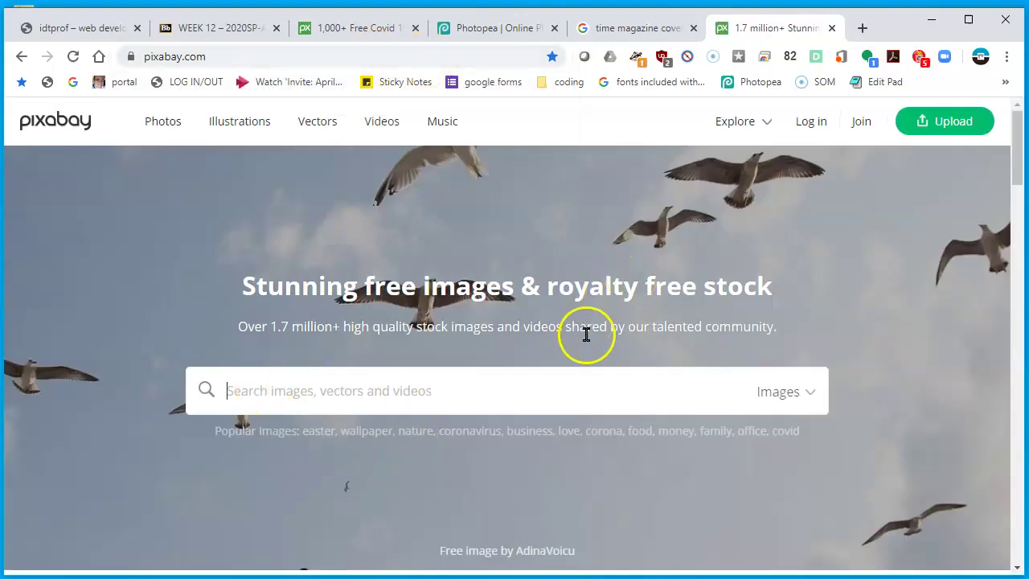
left_click(576, 395)
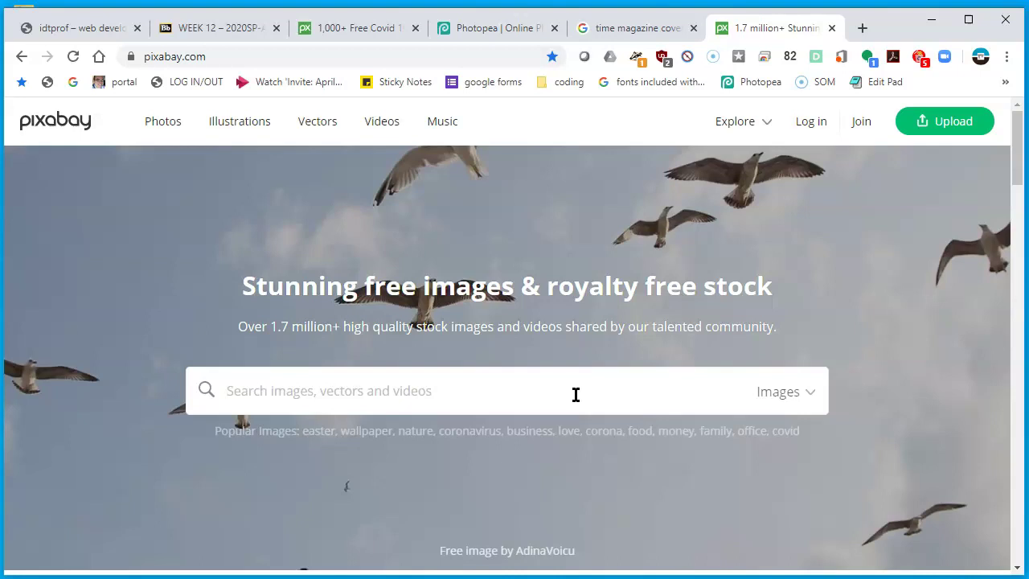
type("covid v")
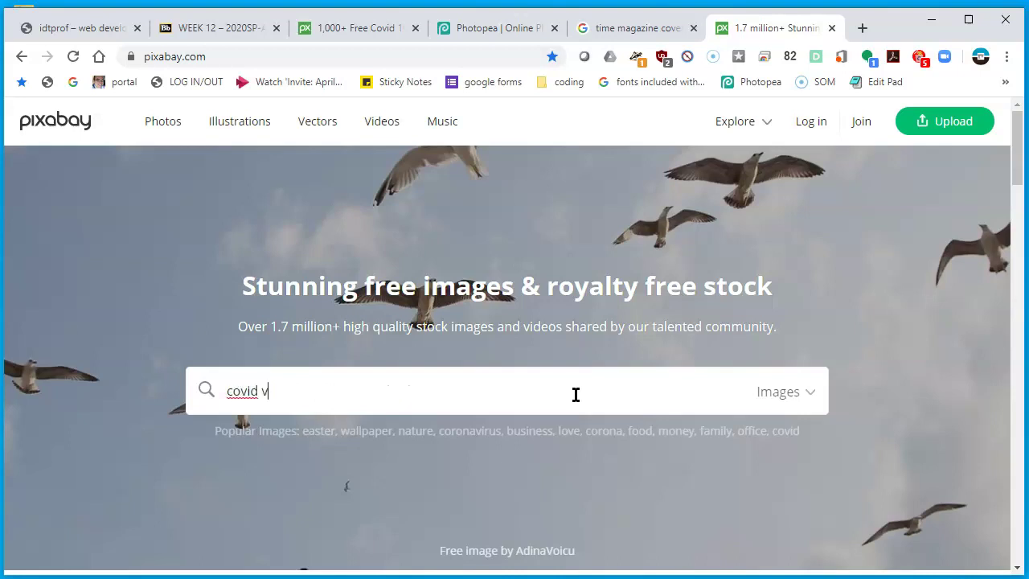
type("irus")
key("Return")
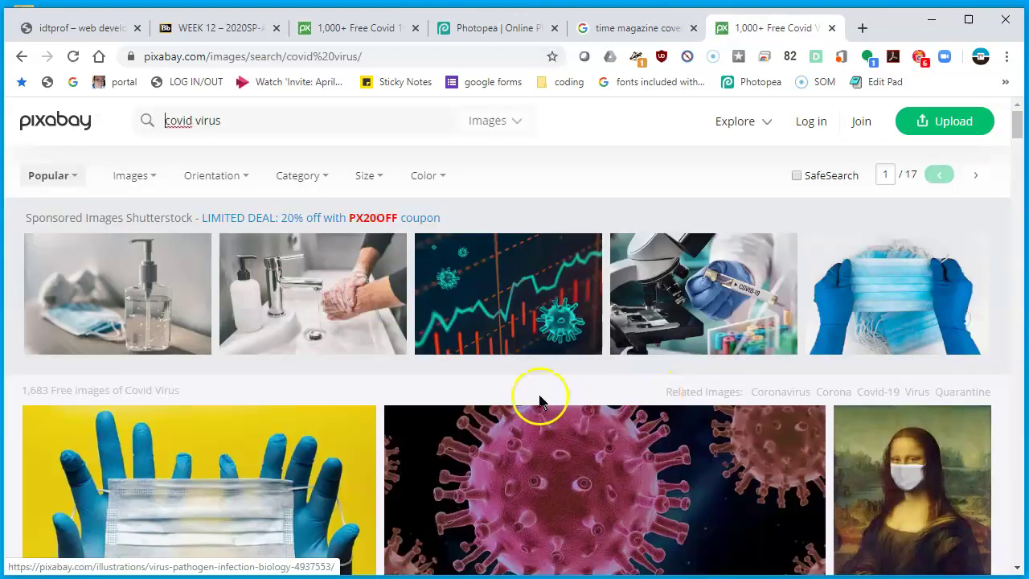
Open the gas-mask photo's detail page and right-click the large image
scroll(518, 386, "down", 3)
scroll(517, 390, "down", 9)
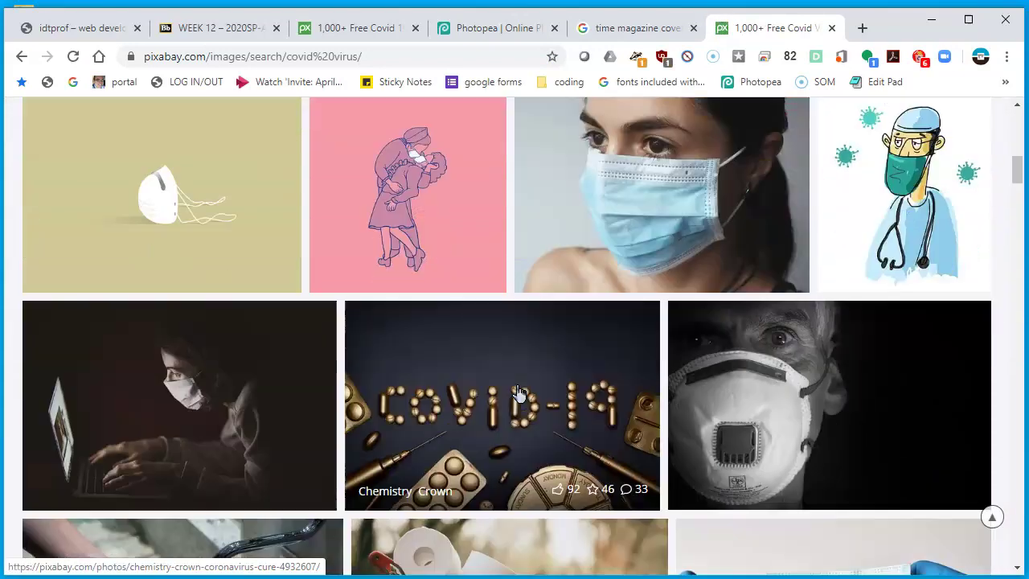
scroll(517, 391, "up", 5)
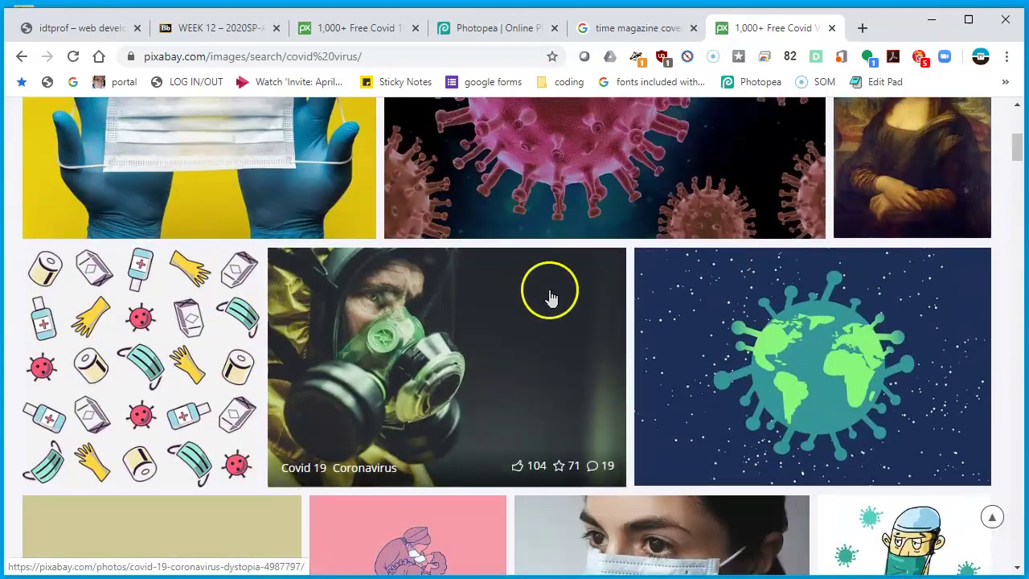
left_click(476, 358)
scroll(482, 349, "down", 3)
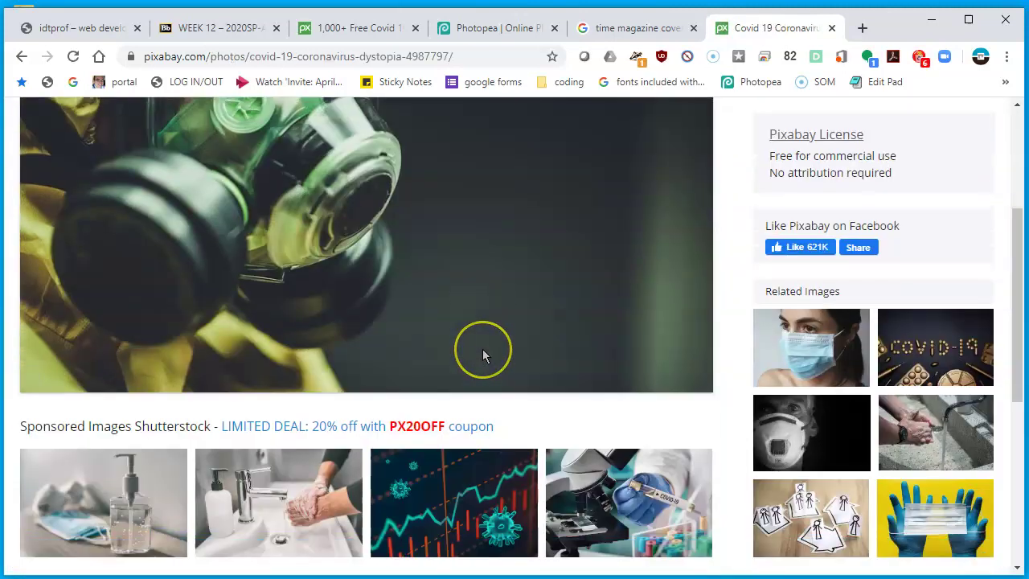
scroll(482, 349, "up", 2)
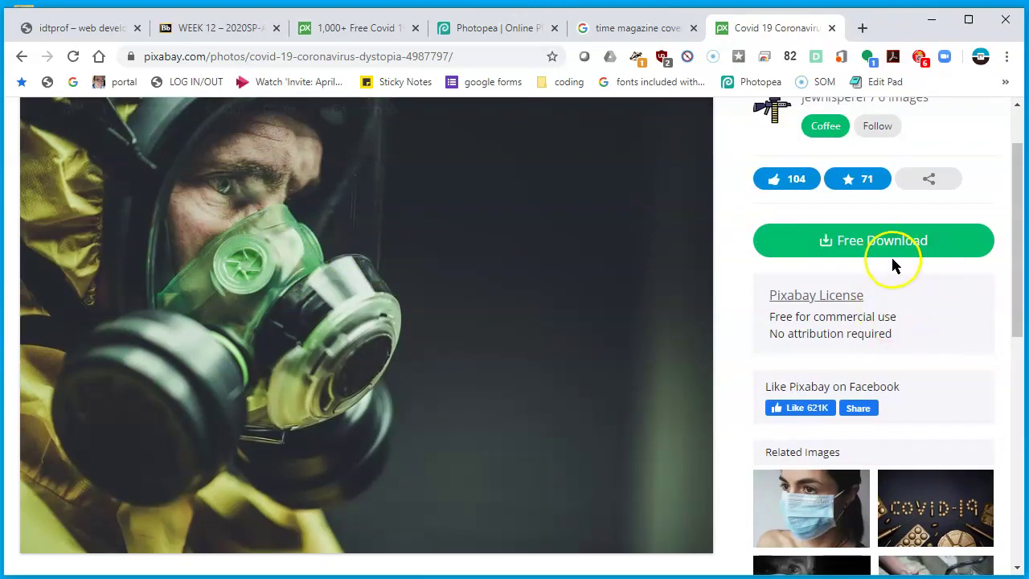
scroll(896, 258, "down", 1)
scroll(895, 274, "down", 2)
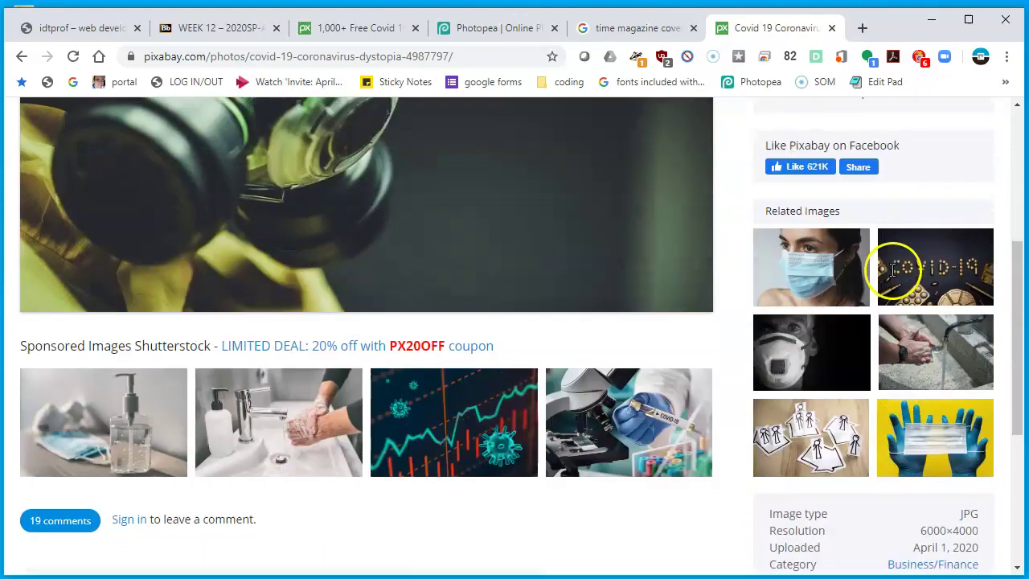
scroll(896, 258, "up", 2)
right_click(463, 238)
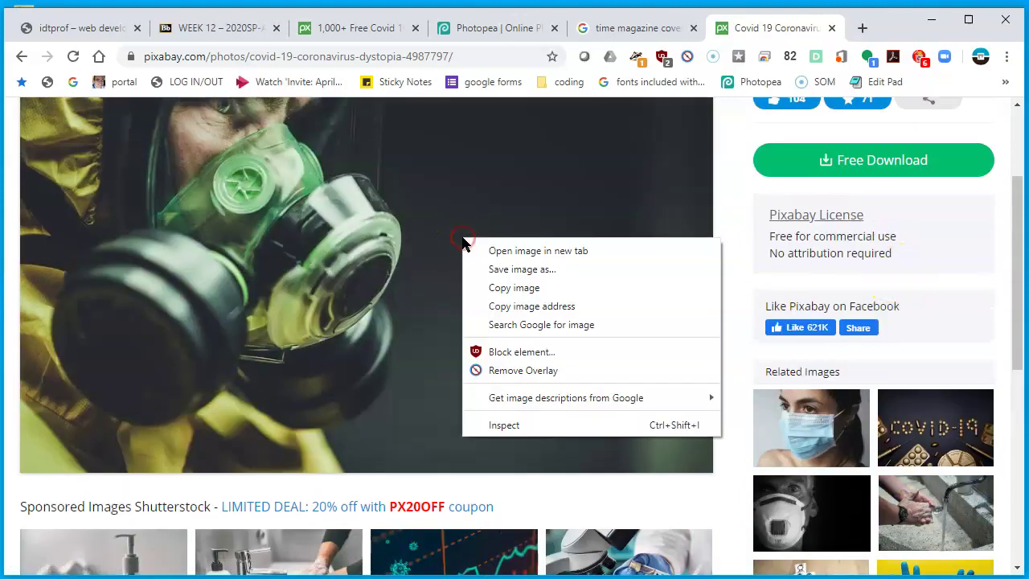
Copy the gas-mask photo, paste it into magazine.psd, and rename the layer Cover Image
left_click(518, 289)
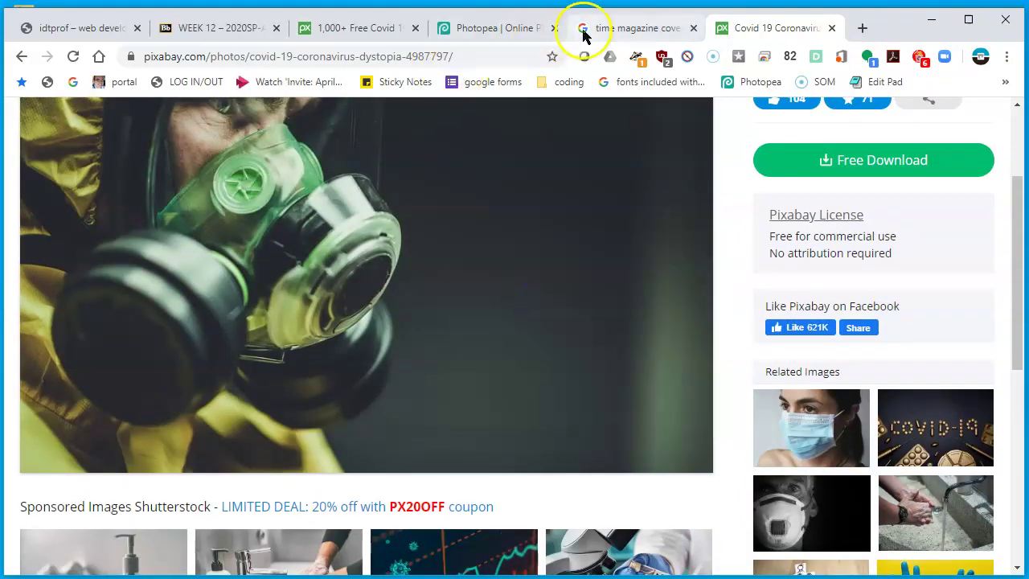
left_click(490, 29)
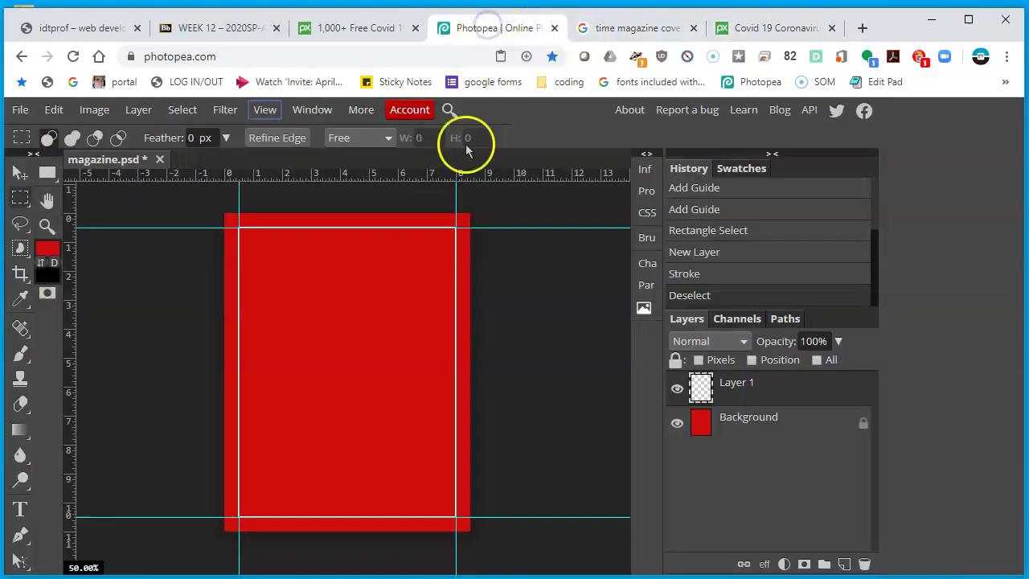
left_click(415, 461)
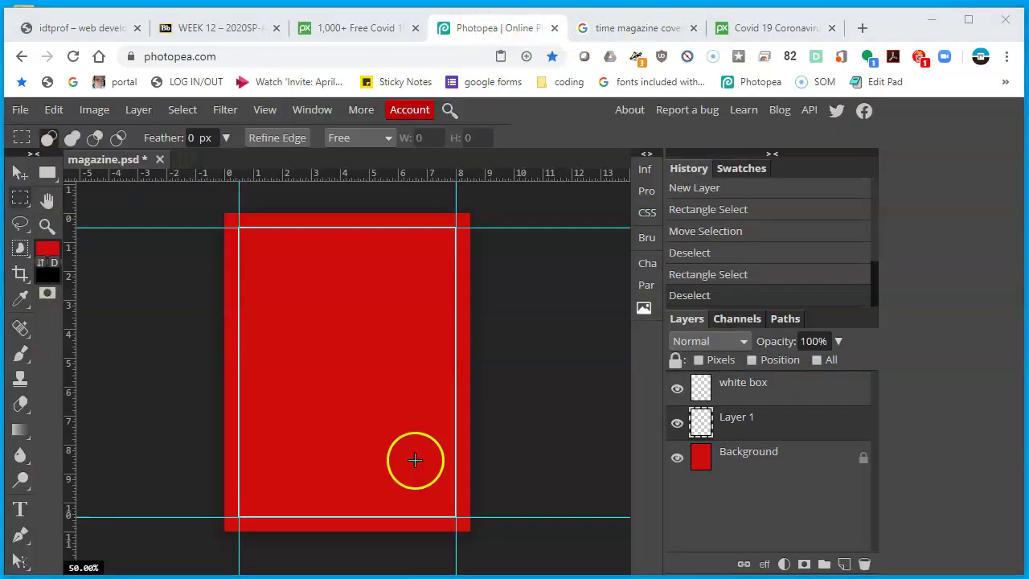
left_click(53, 110)
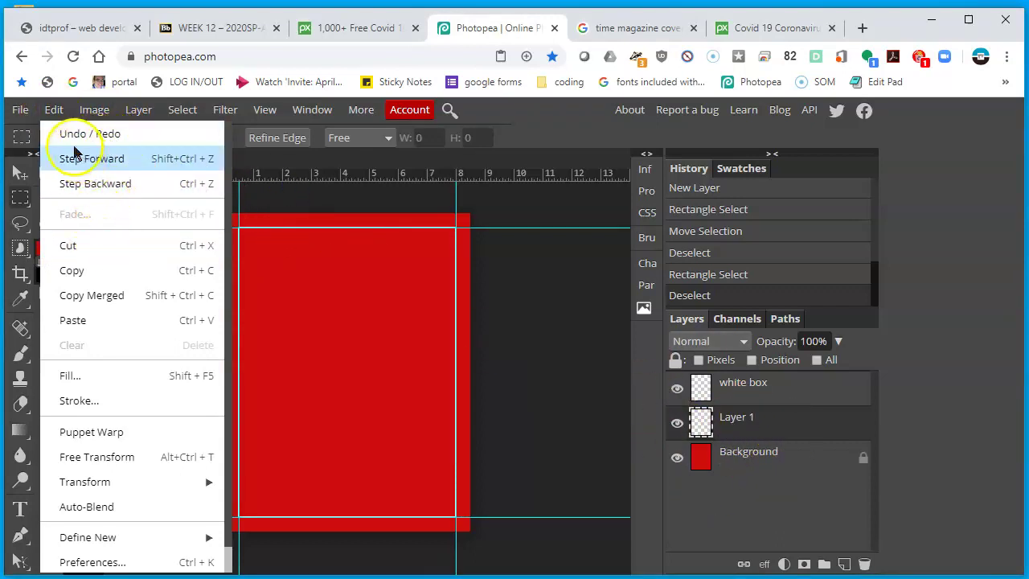
left_click(102, 320)
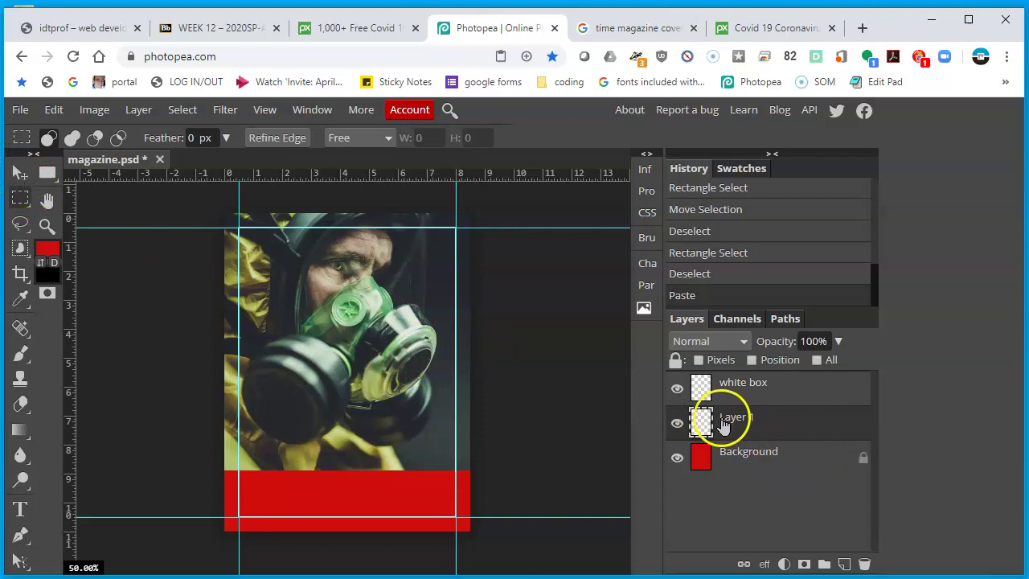
double_click(752, 417)
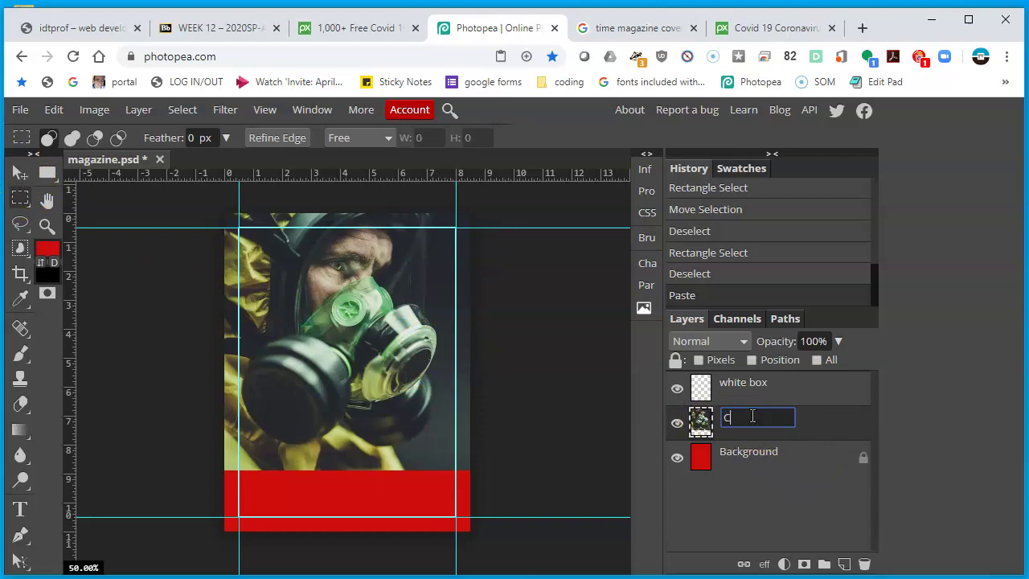
key("Return")
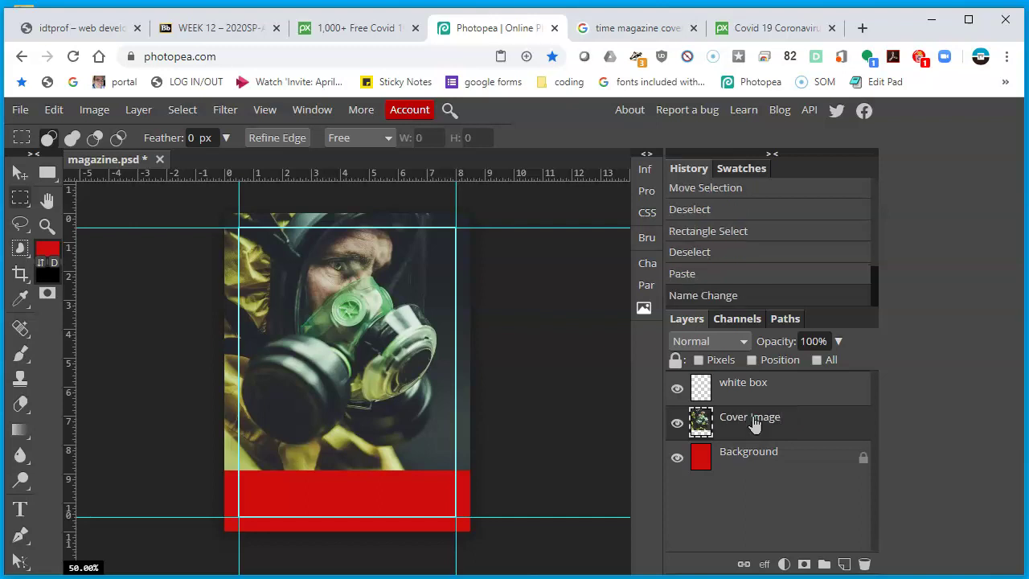
Scale the gas-mask photo to about 118% and shift it left over the red page
left_click(20, 173)
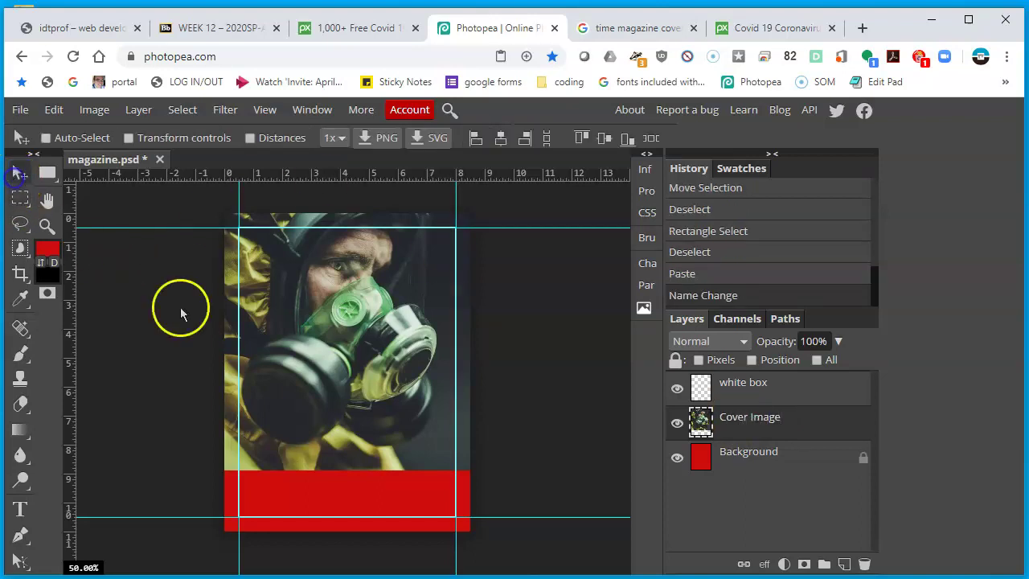
mouse_move(311, 328)
left_mouse_down()
mouse_move(338, 371)
mouse_move(315, 337)
left_mouse_up()
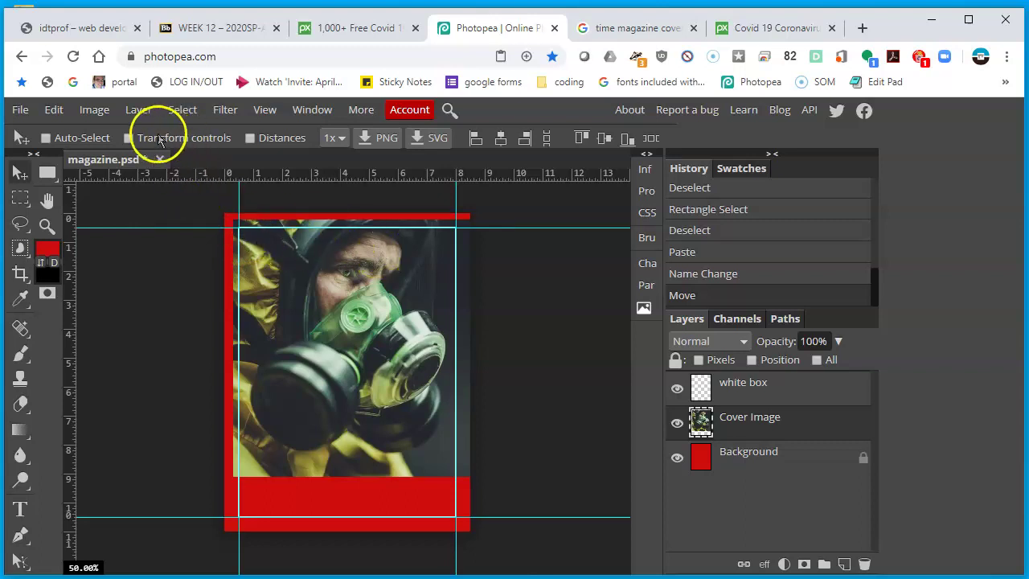
left_click(129, 139)
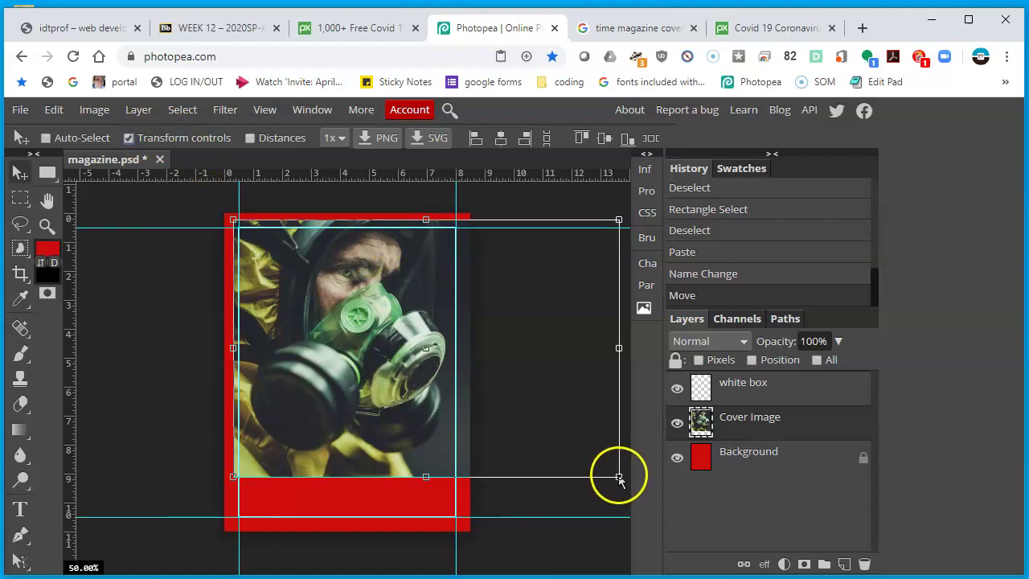
left_click_drag(619, 477, 690, 539)
left_click_drag(438, 392, 312, 392)
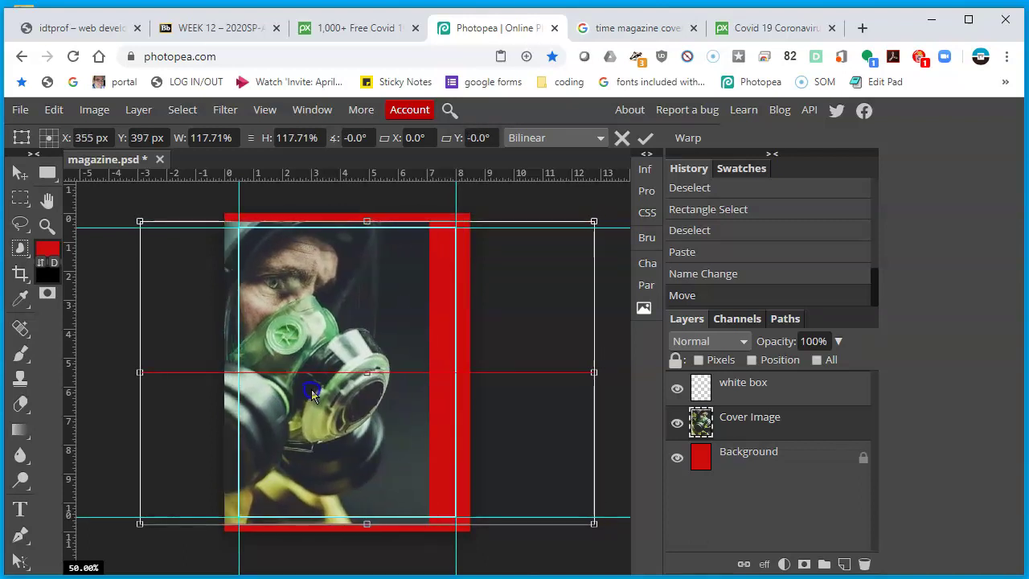
left_click_drag(312, 393, 307, 390)
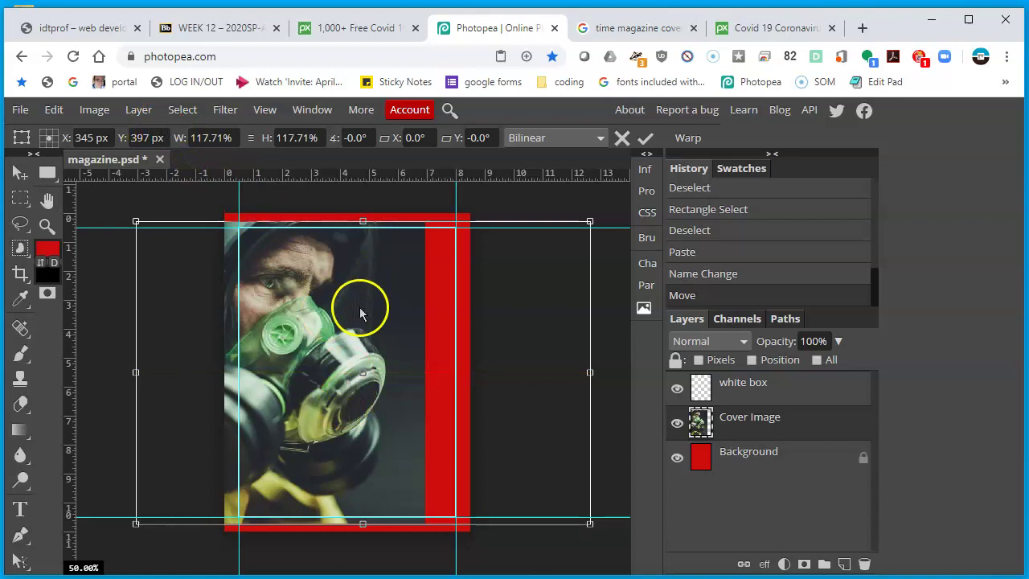
left_click(733, 447)
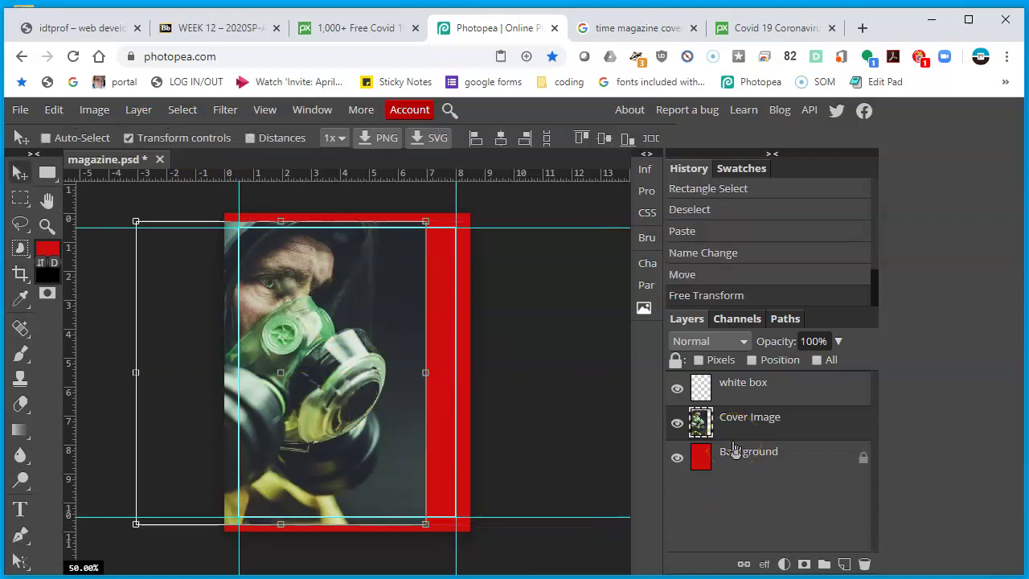
Select the rectangle inside the guides and add an unlinked raster mask to the photo
left_click(132, 138)
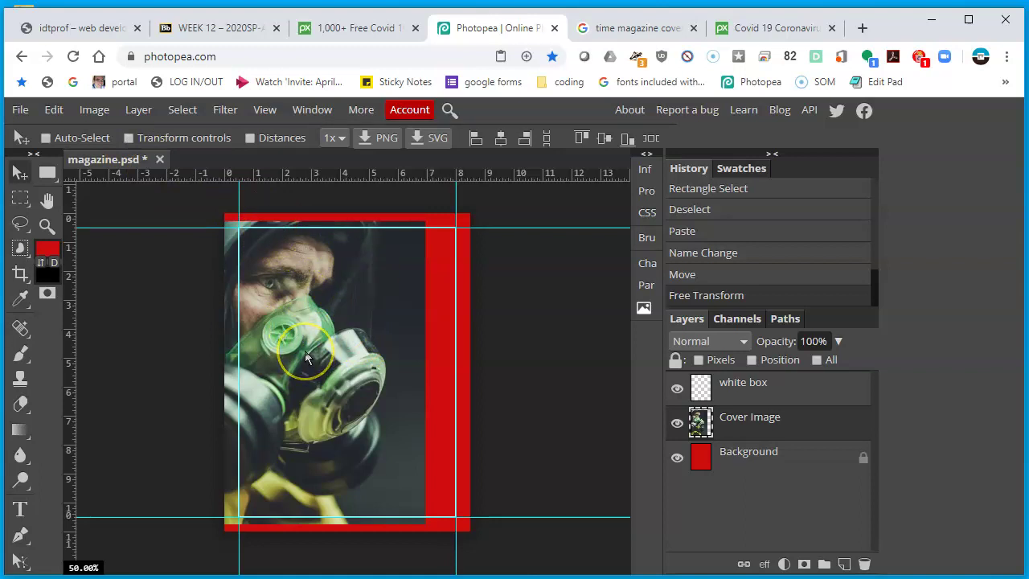
left_click(21, 199)
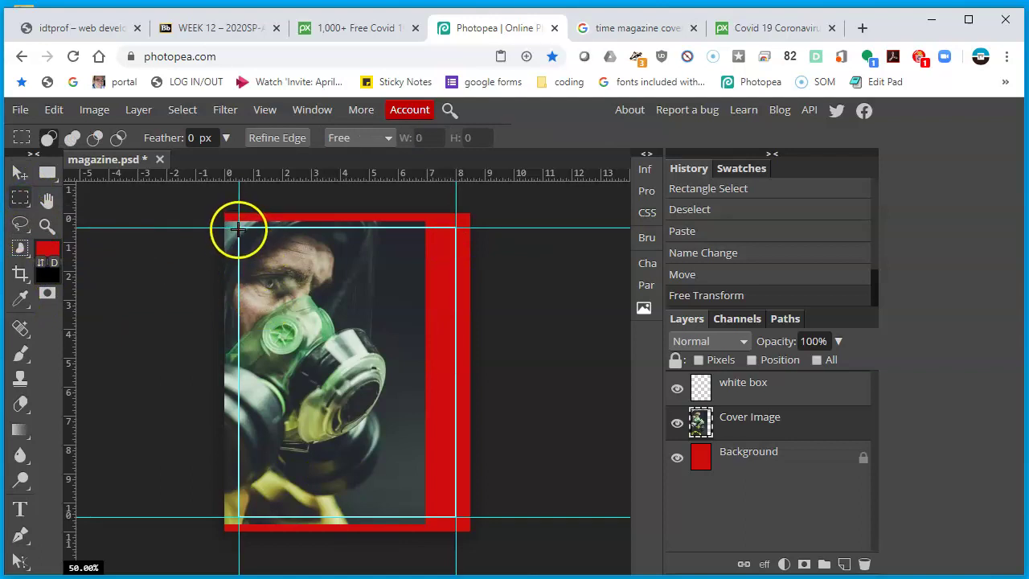
left_click_drag(238, 229, 457, 518)
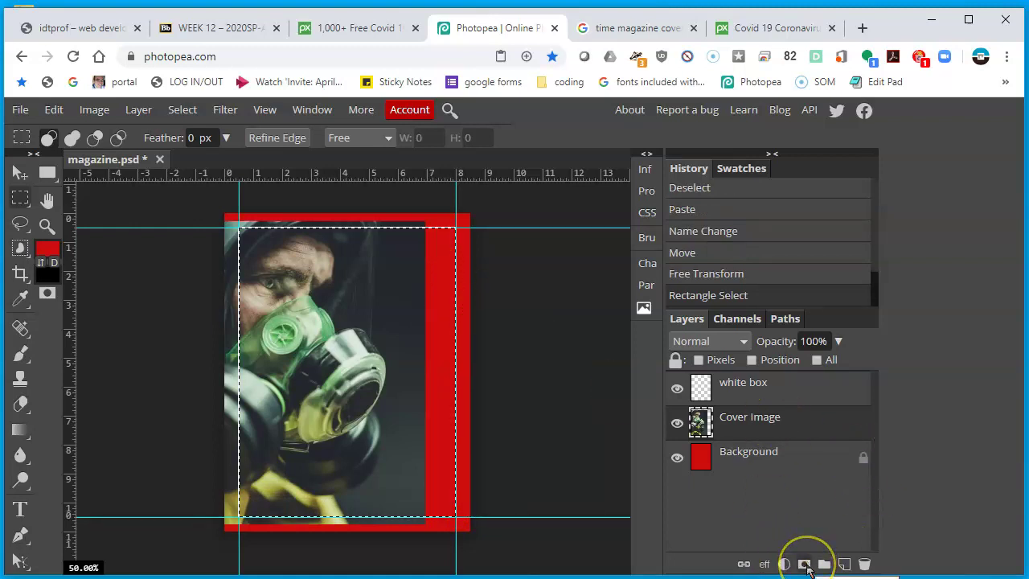
left_click(805, 565)
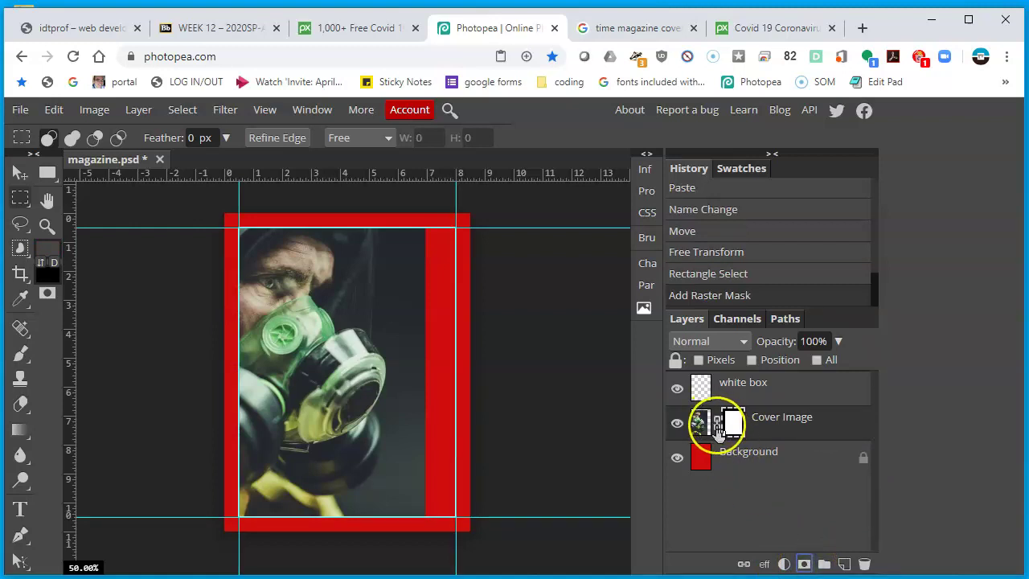
left_click(716, 426)
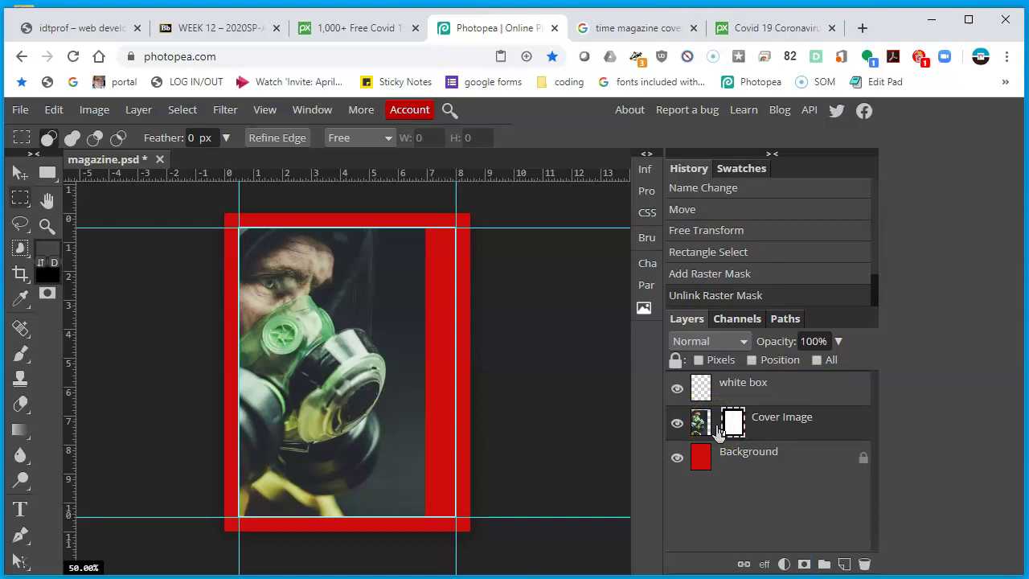
Slide the gas-mask picture to the right within its mask
left_click(20, 172)
left_click_drag(356, 321, 379, 326)
key("ctrl+z")
left_click(696, 423)
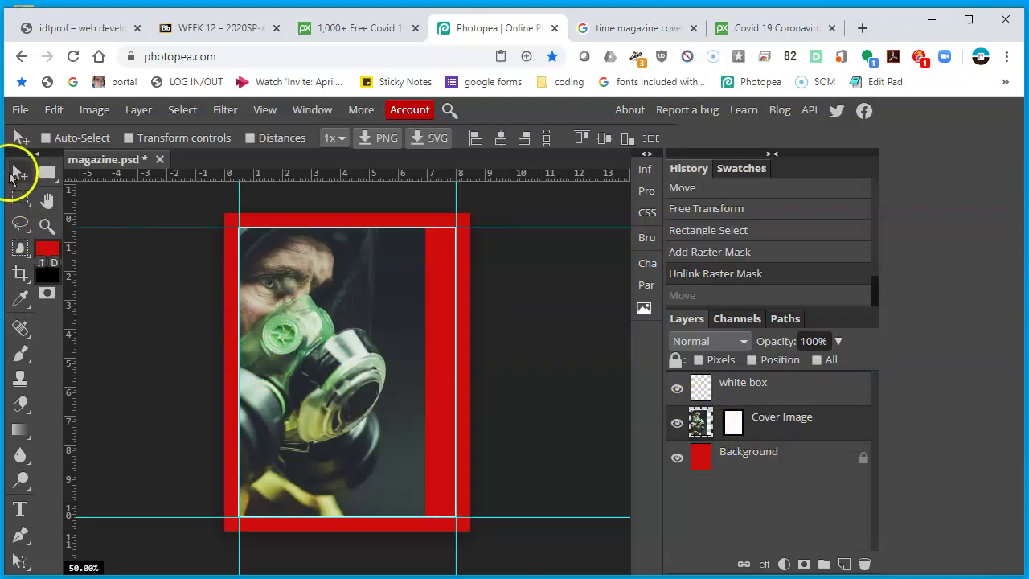
left_click_drag(352, 338, 382, 355)
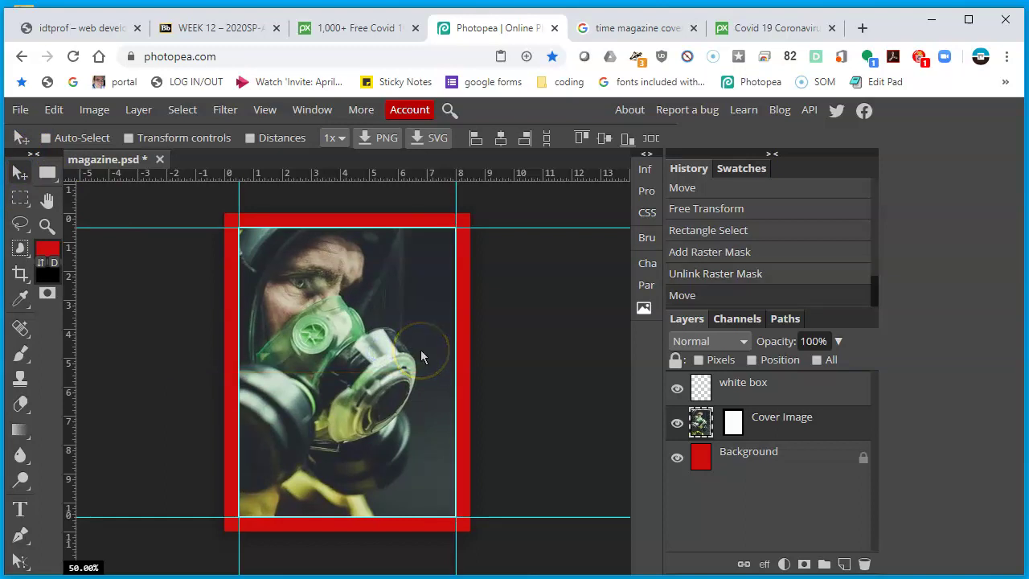
left_click(386, 257)
left_click(376, 482)
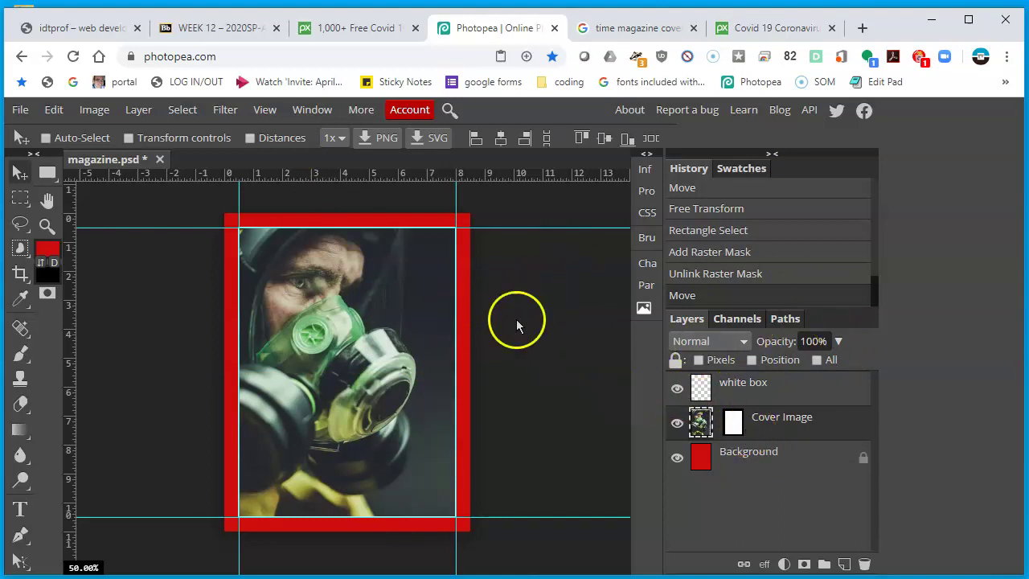
Search Google Images for 'time magazine logo', filtered to transparent images
left_click(859, 28)
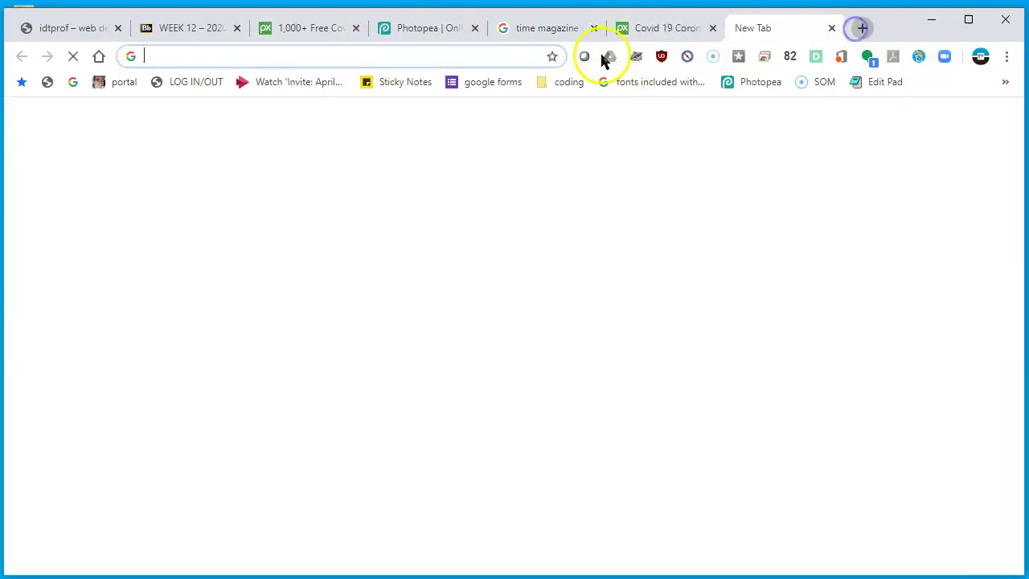
type("tim")
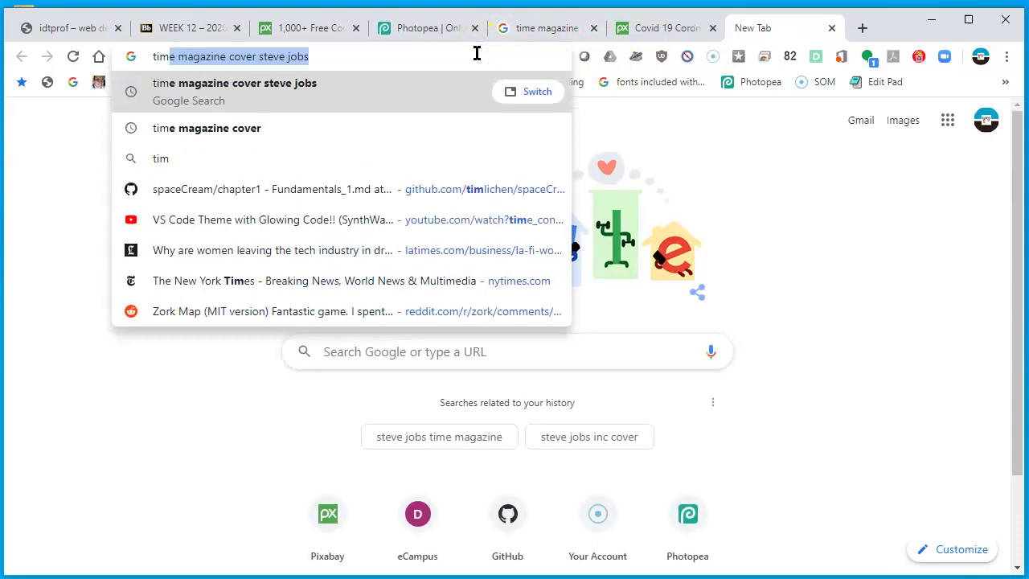
type("e magazine logo")
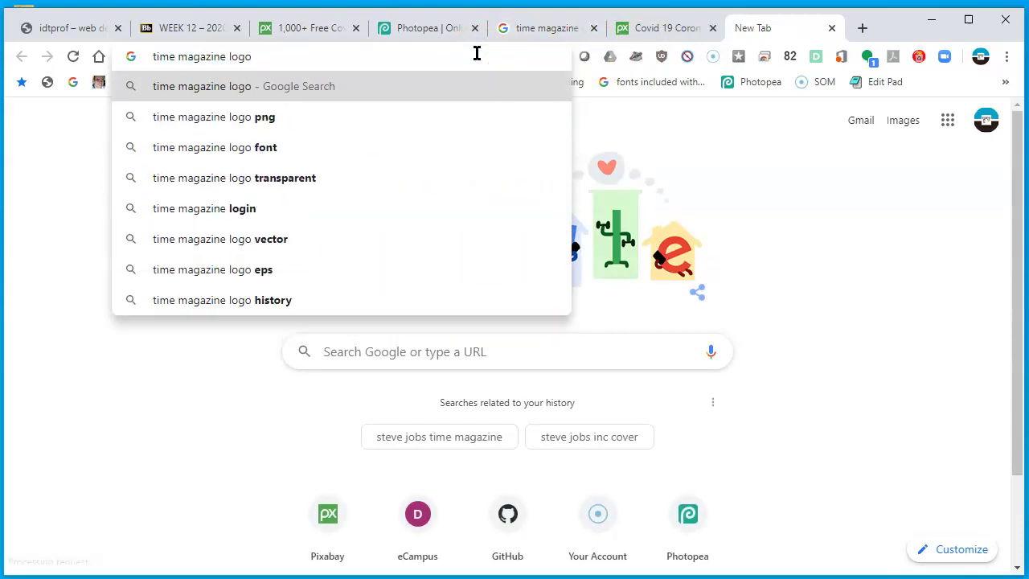
key("Return")
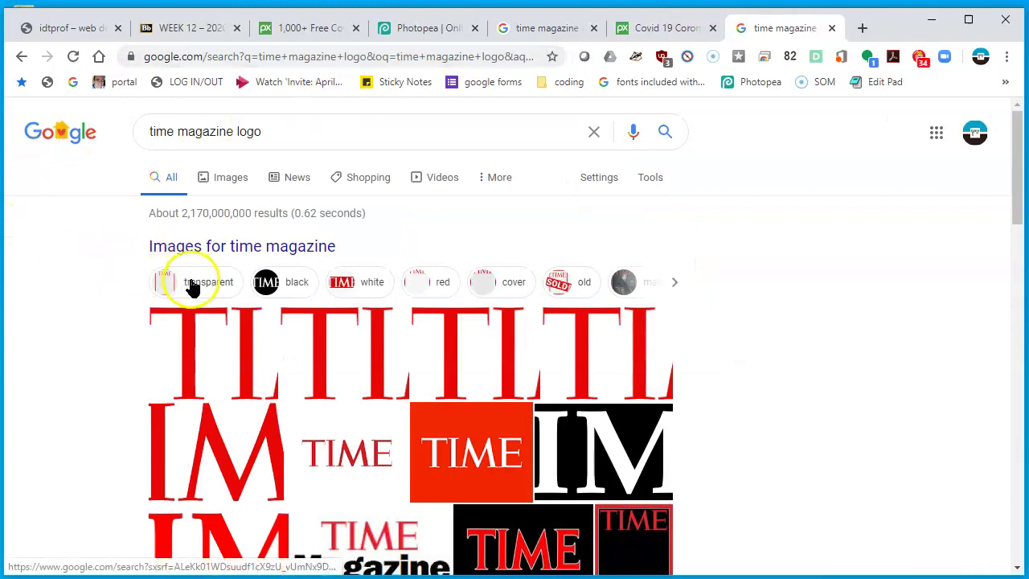
left_click(191, 283)
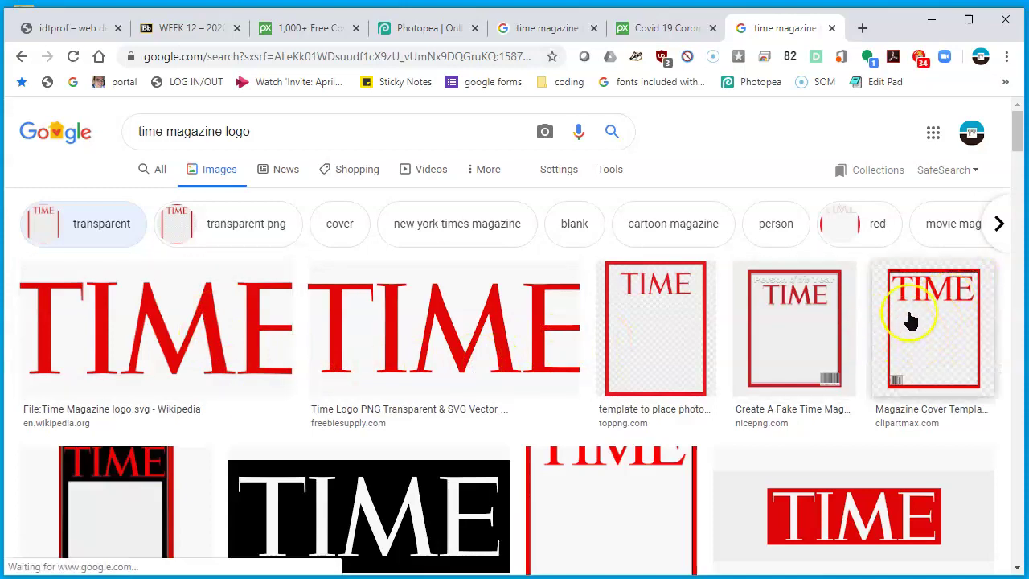
scroll(365, 450, "down", 4)
scroll(366, 449, "down", 5)
scroll(367, 448, "up", 6)
scroll(368, 449, "down", 4)
scroll(367, 449, "up", 8)
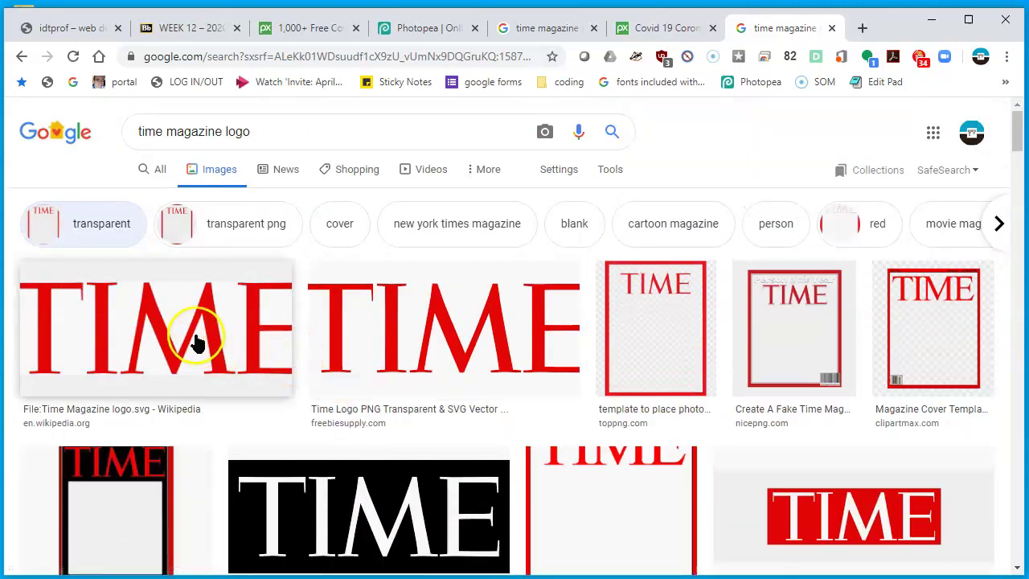
Preview the 1200 × 370 Wikipedia TIME logo and copy the image
left_click(185, 318)
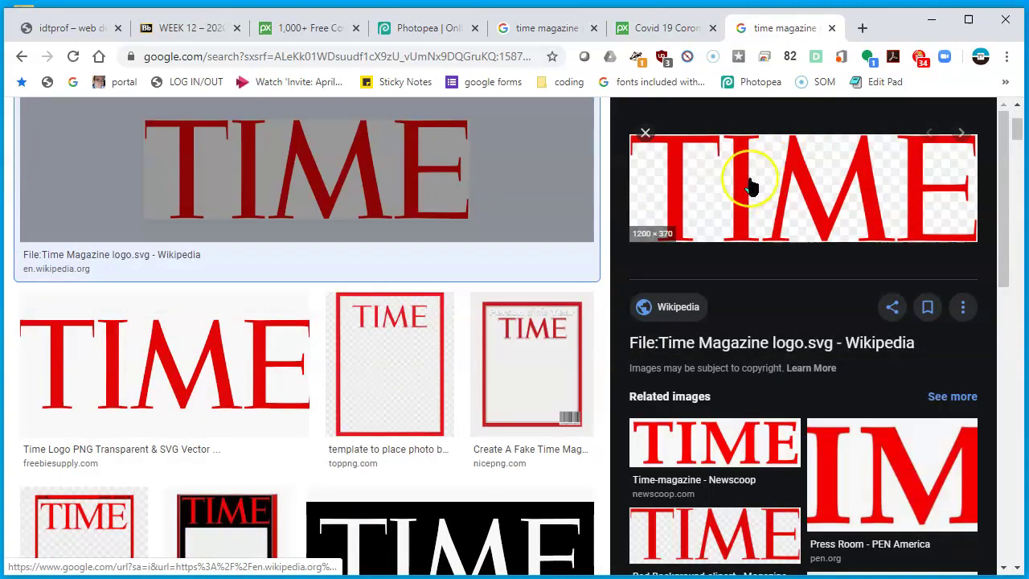
left_click(809, 191)
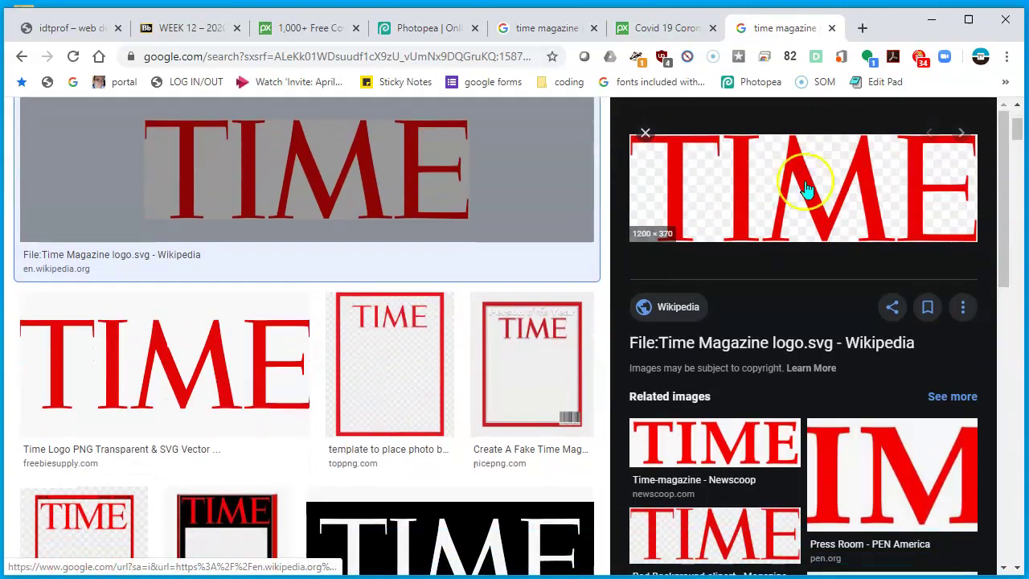
right_click(805, 183)
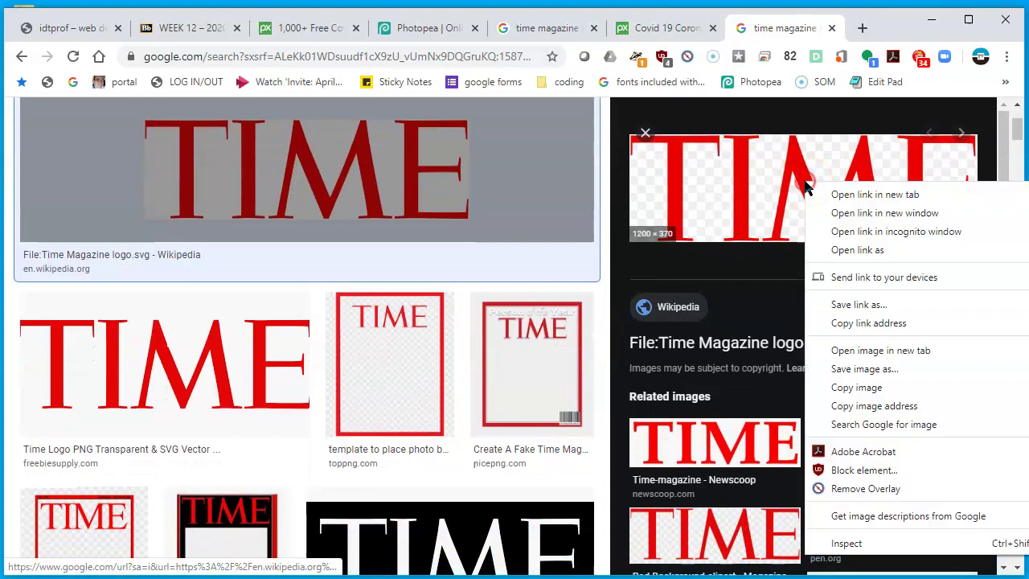
left_click(851, 195)
left_click(797, 27)
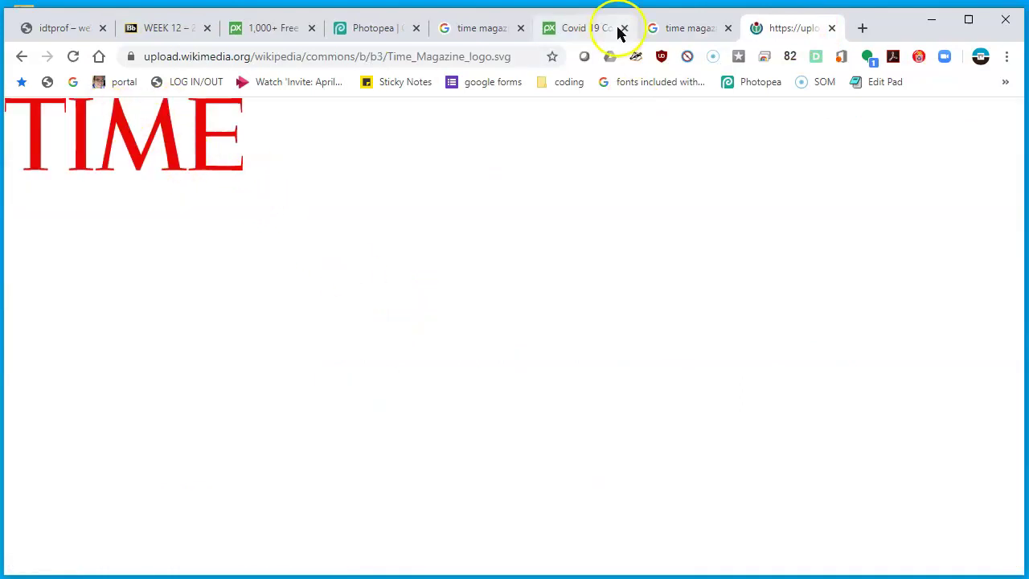
left_click(831, 27)
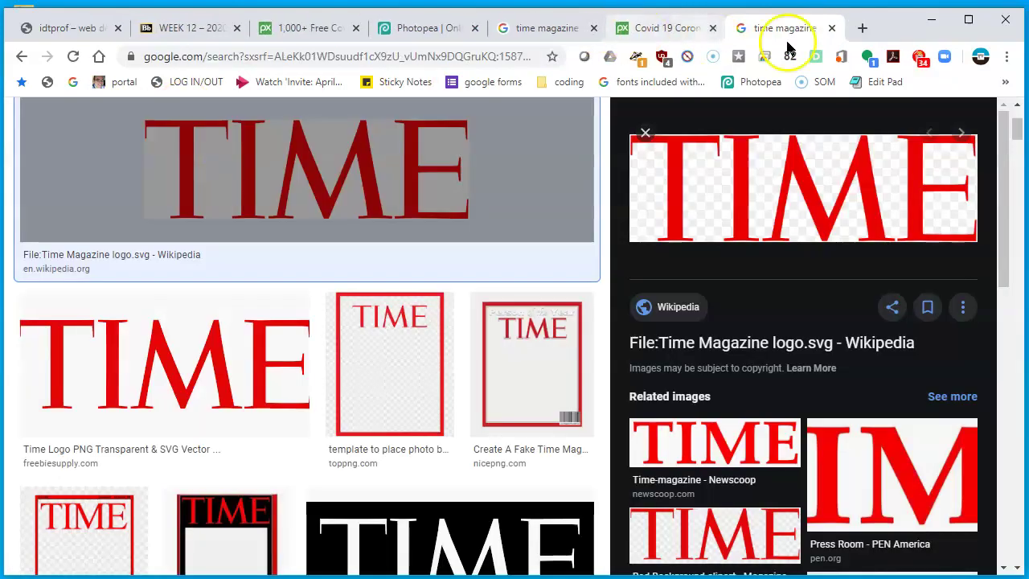
right_click(814, 180)
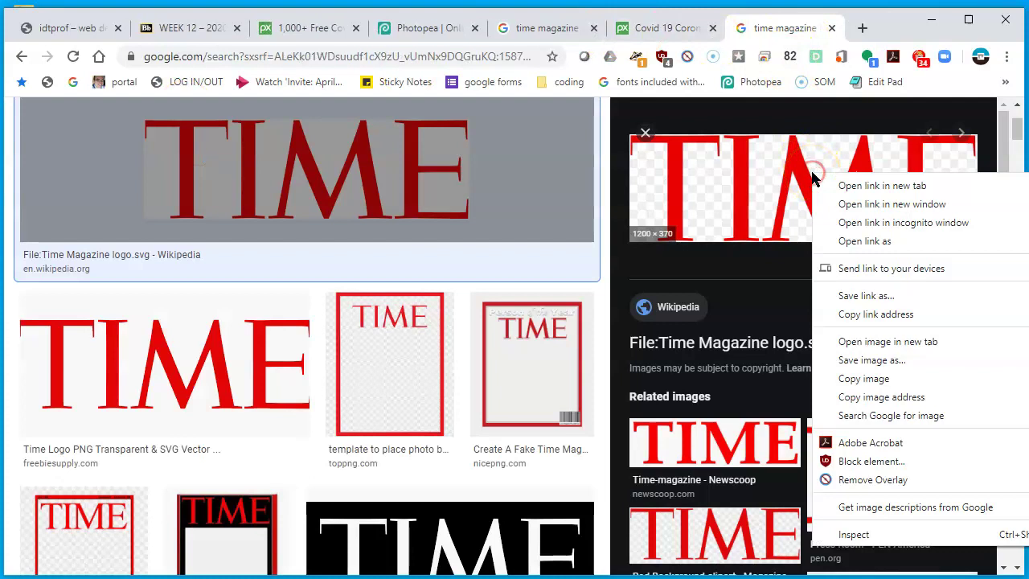
left_click(872, 378)
left_click(541, 27)
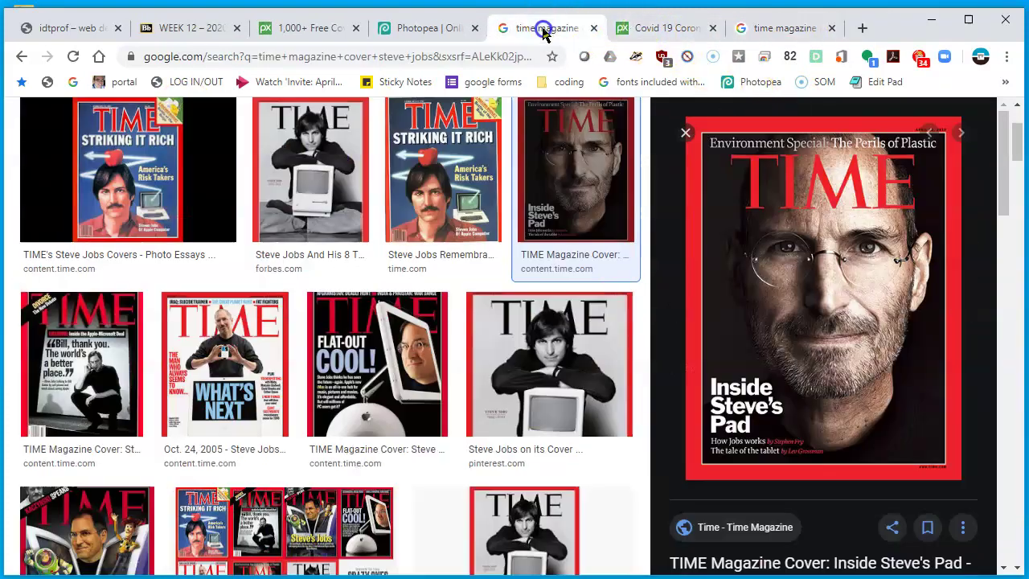
Paste the TIME logo as a new layer above the white box layer and zoom out
left_click(402, 30)
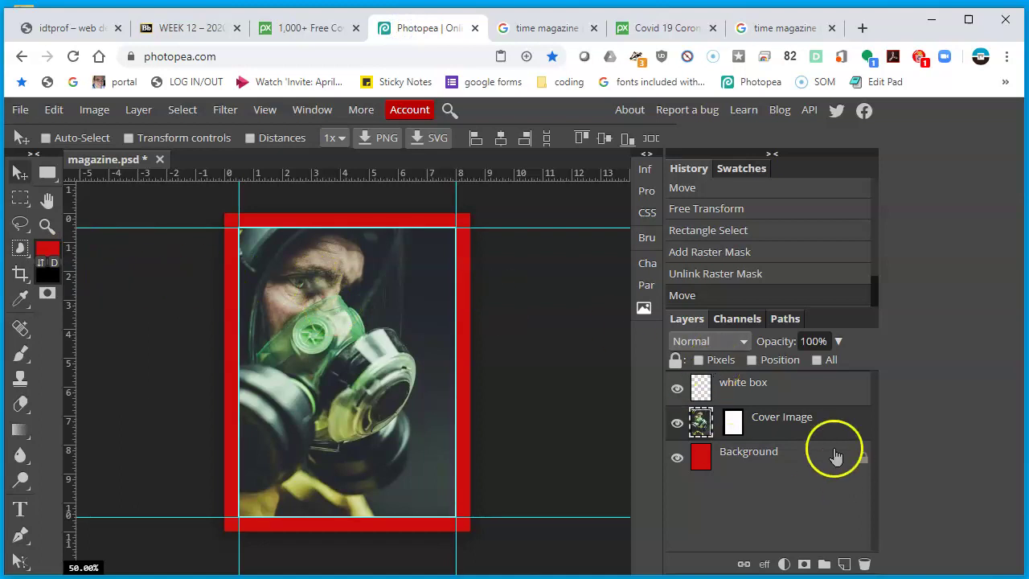
left_click(782, 387)
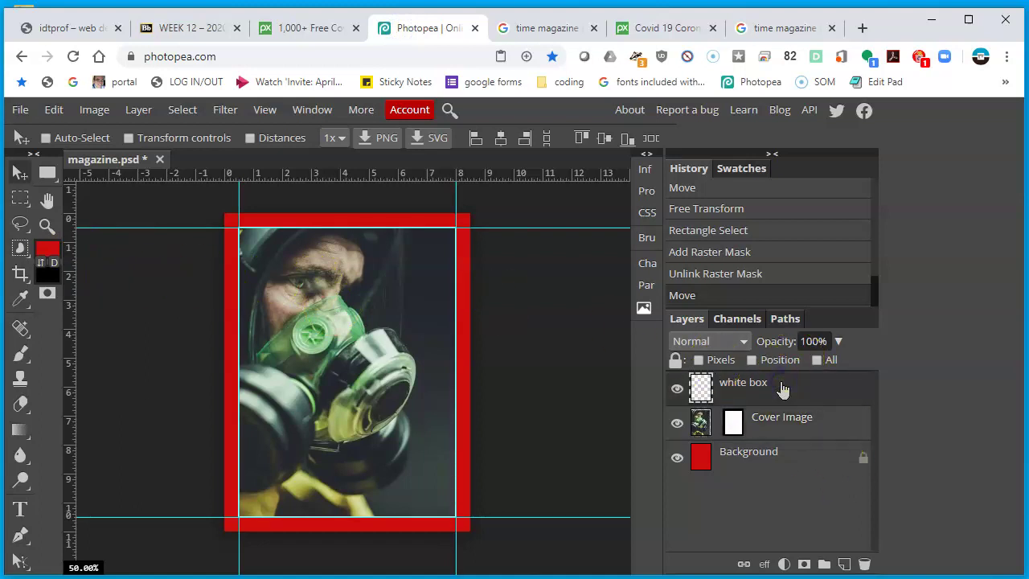
left_click(53, 110)
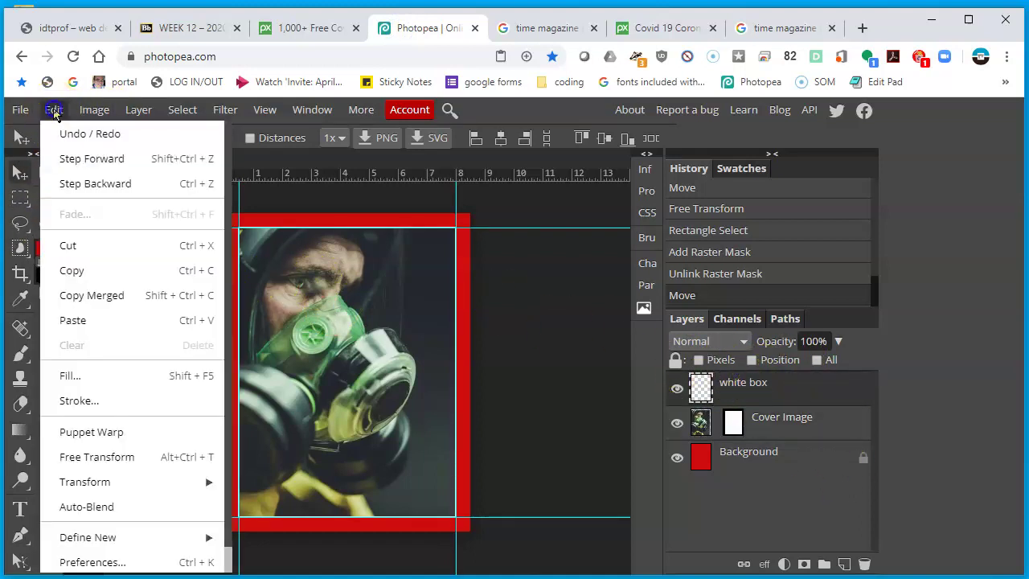
left_click(71, 320)
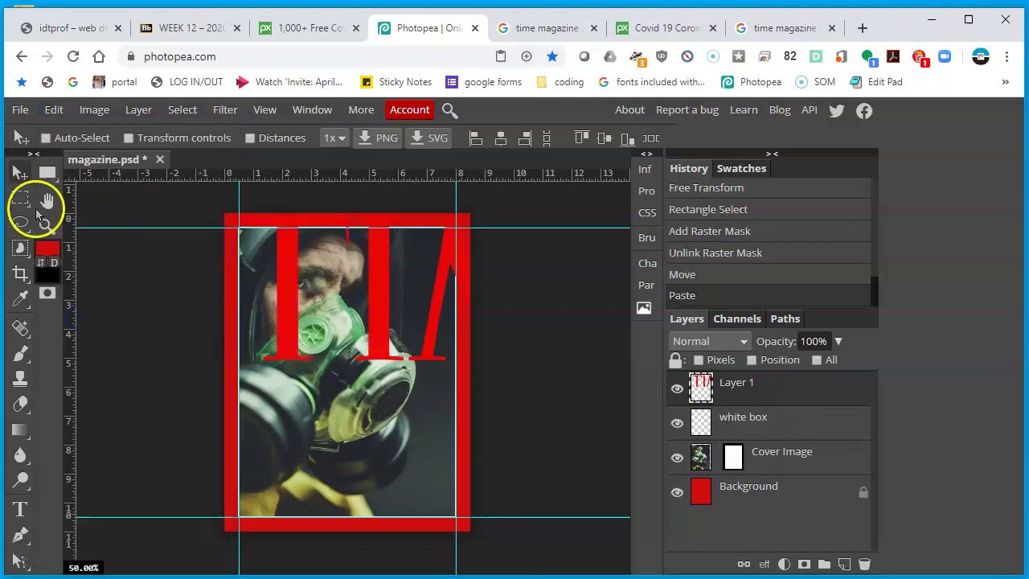
left_click(20, 172)
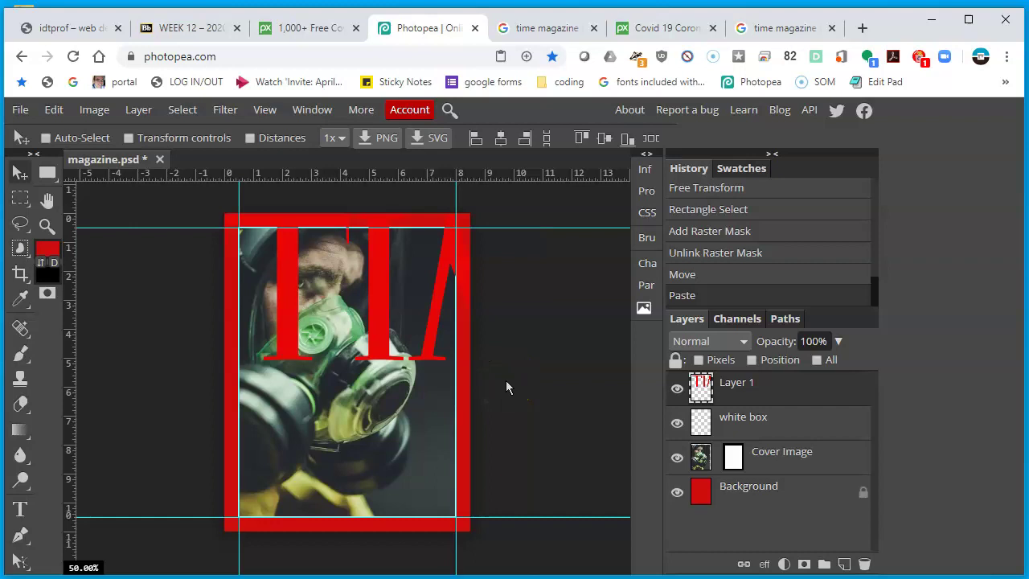
key("ctrl+minus")
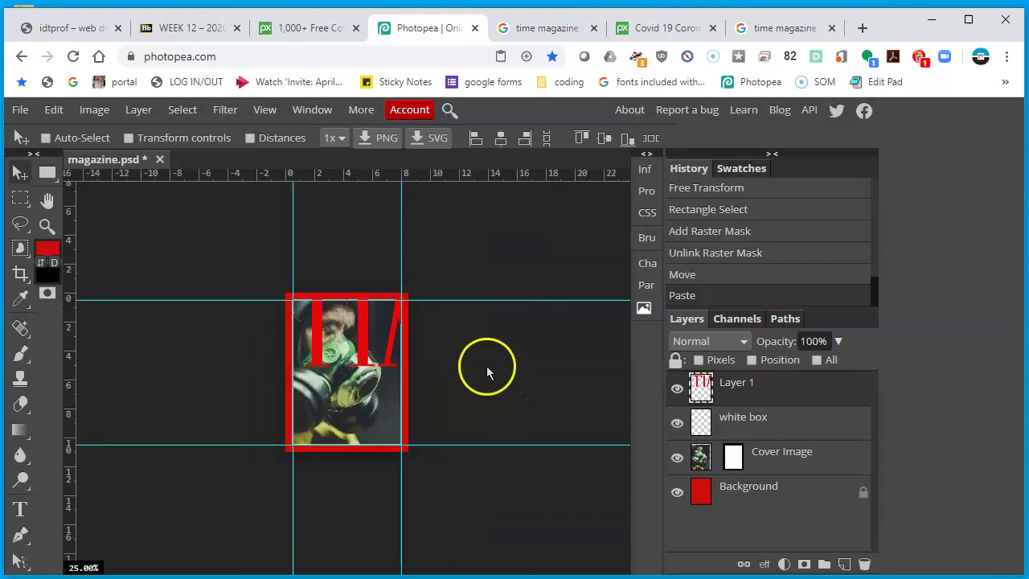
Scale the TIME logo to 36% and position it across the top of the cover
key("ctrl+t")
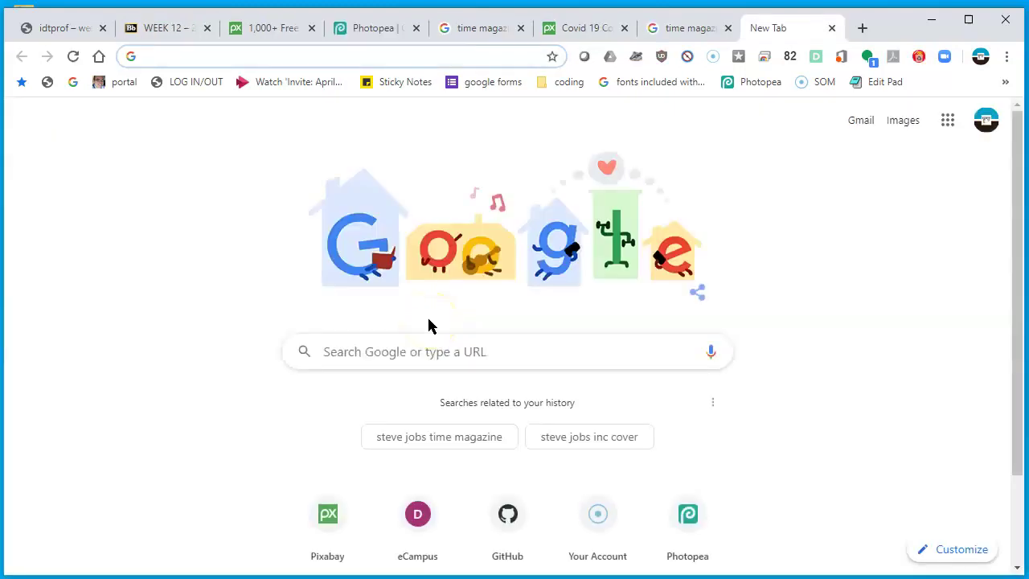
key("ctrl+w")
left_click_drag(371, 332, 386, 361)
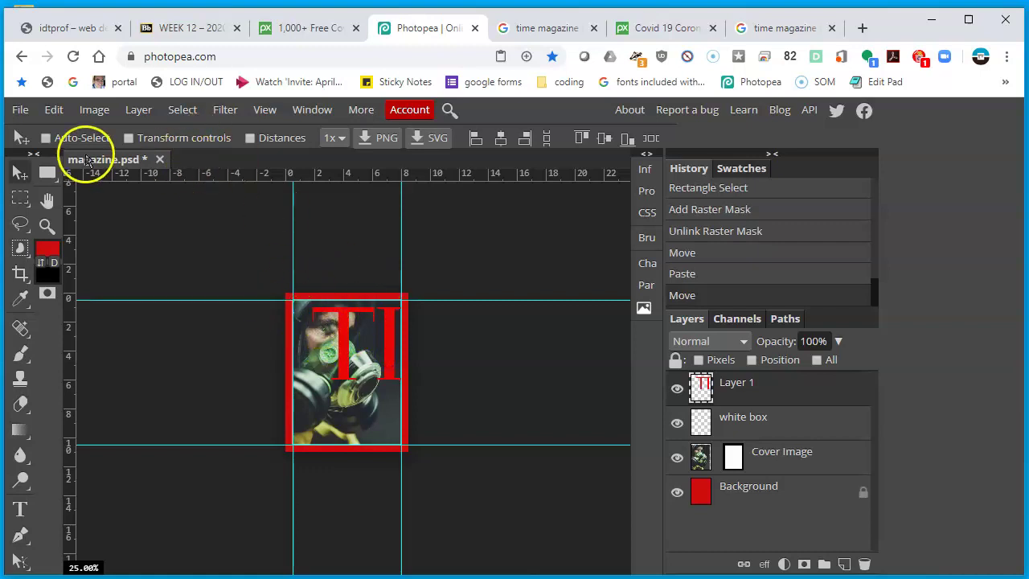
left_click(128, 140)
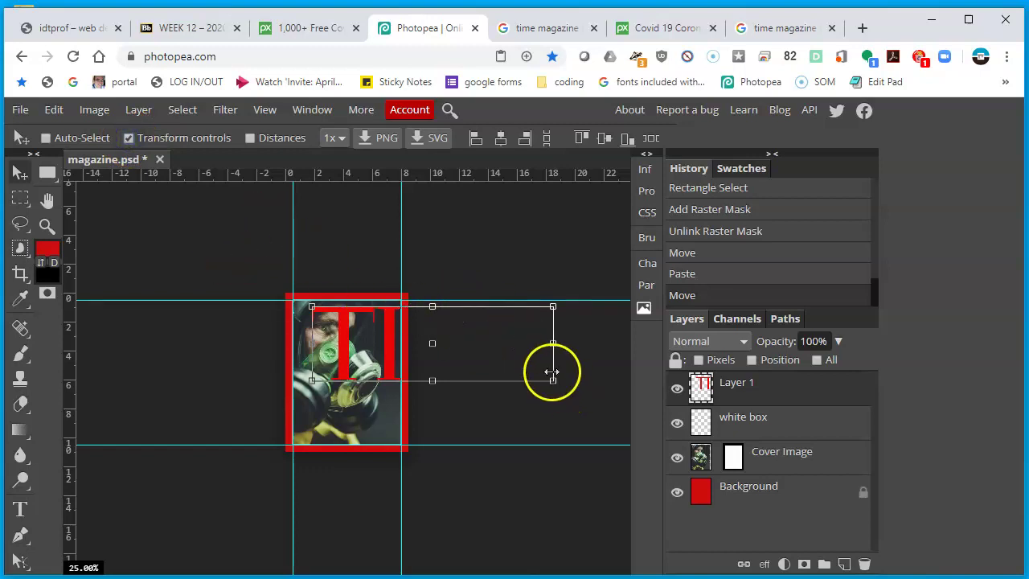
left_click_drag(555, 381, 390, 329)
left_click_drag(312, 329, 304, 331)
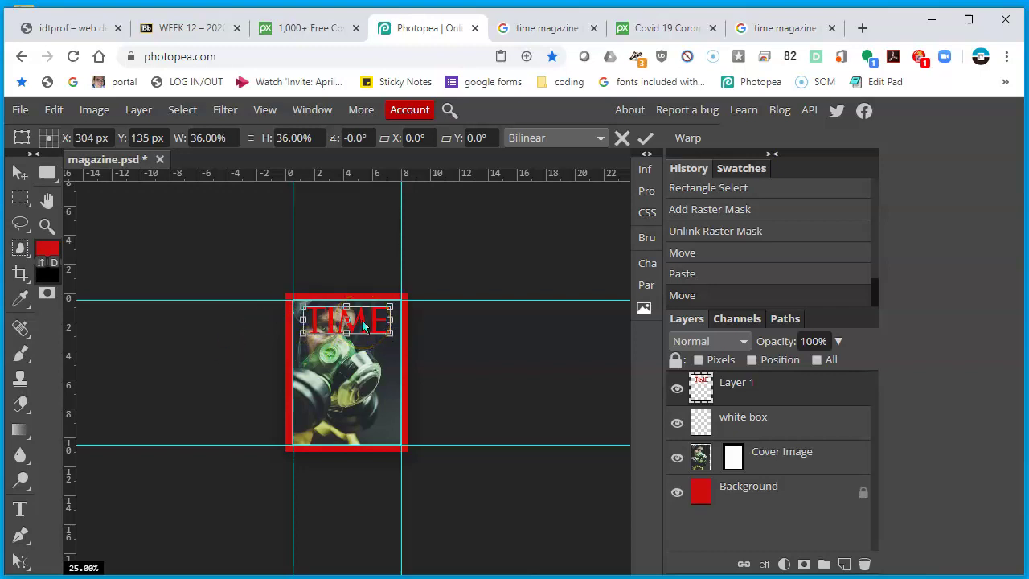
key("Return")
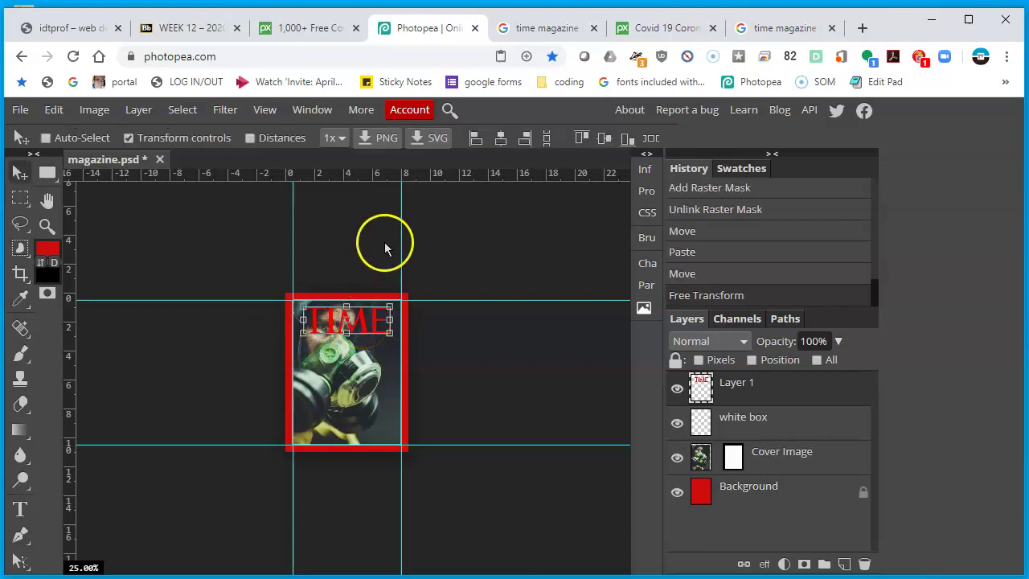
Select the Cover Image layer, move the gas-mask photo lower, and zoom to 100%
left_click(165, 139)
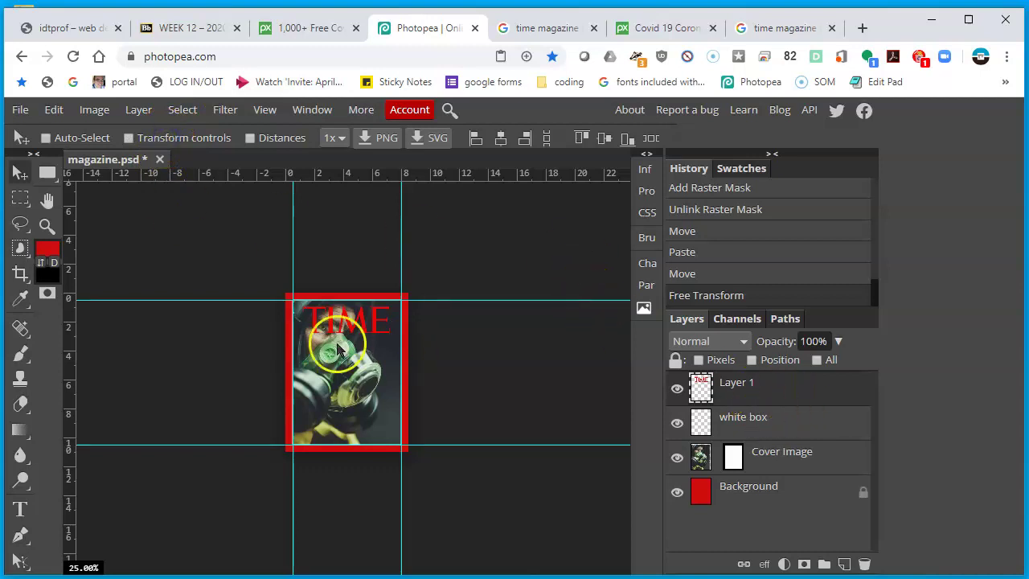
scroll(338, 350, "up", 2)
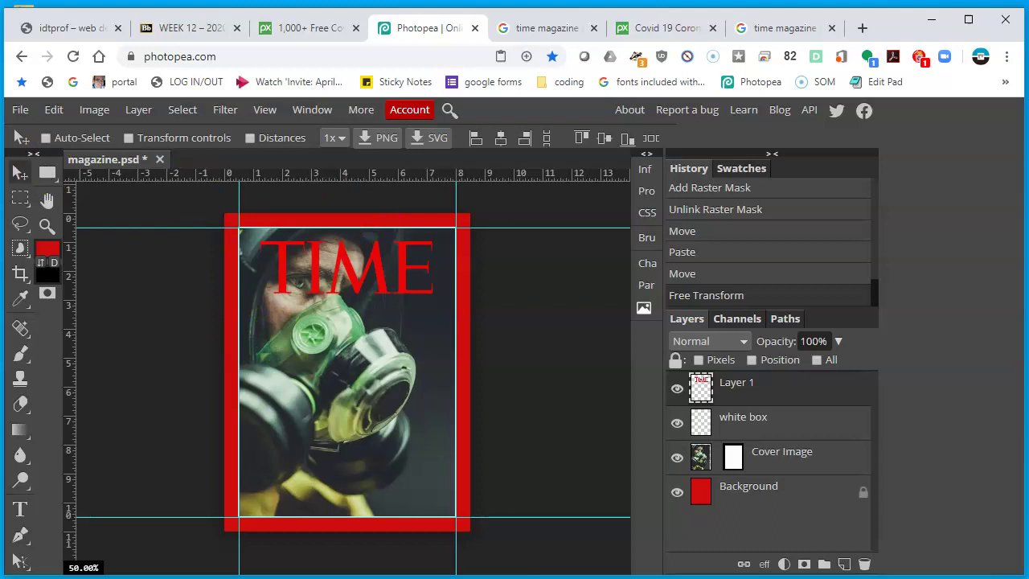
right_click(347, 269)
left_click(692, 458)
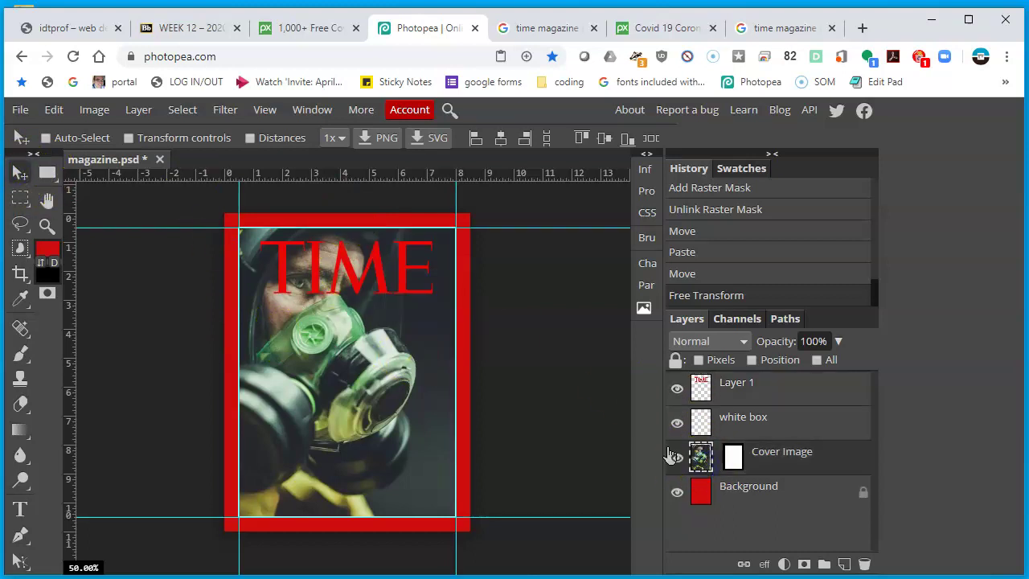
left_click_drag(394, 369, 328, 300)
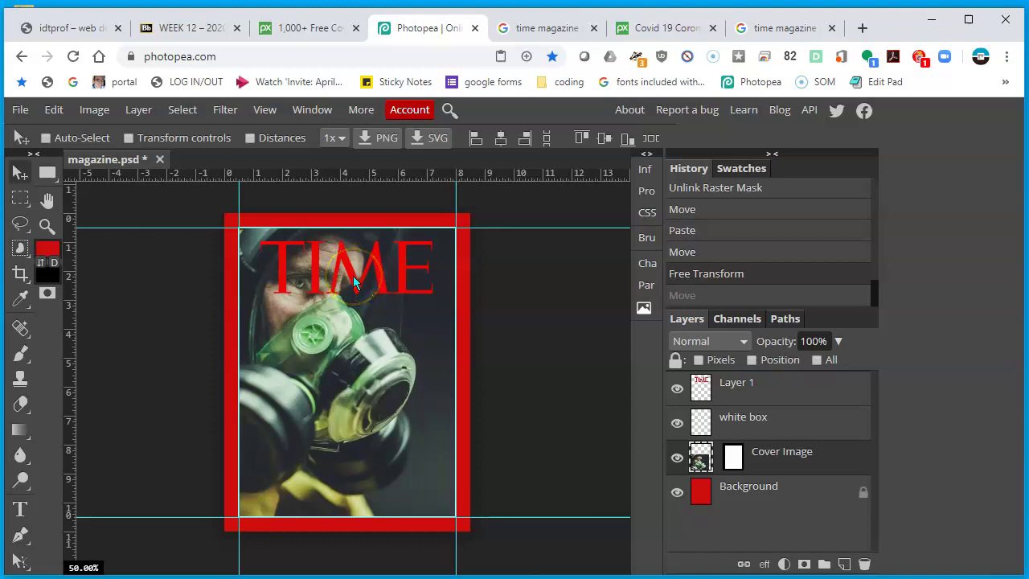
key("z")
left_click(336, 267)
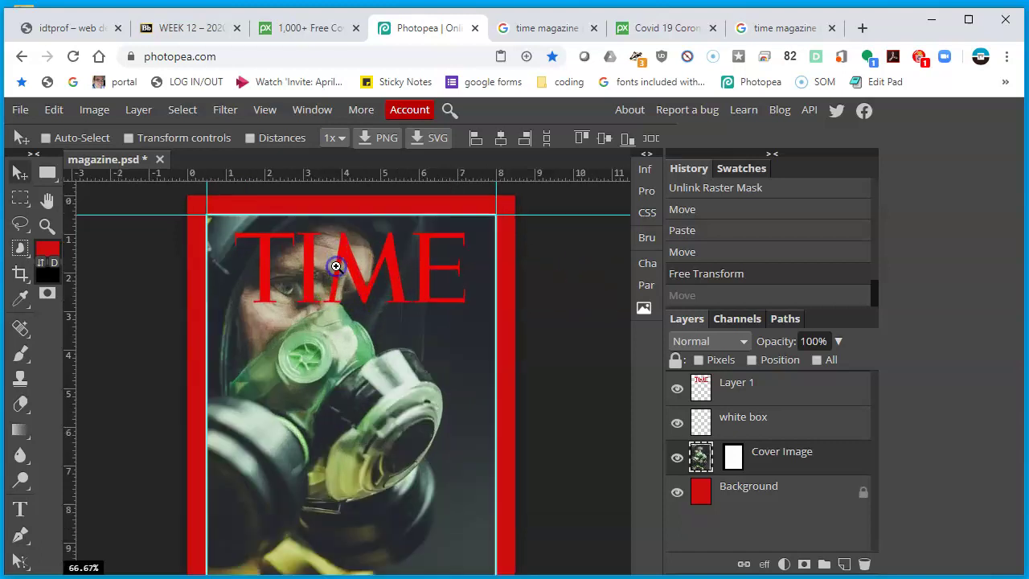
left_click(342, 269)
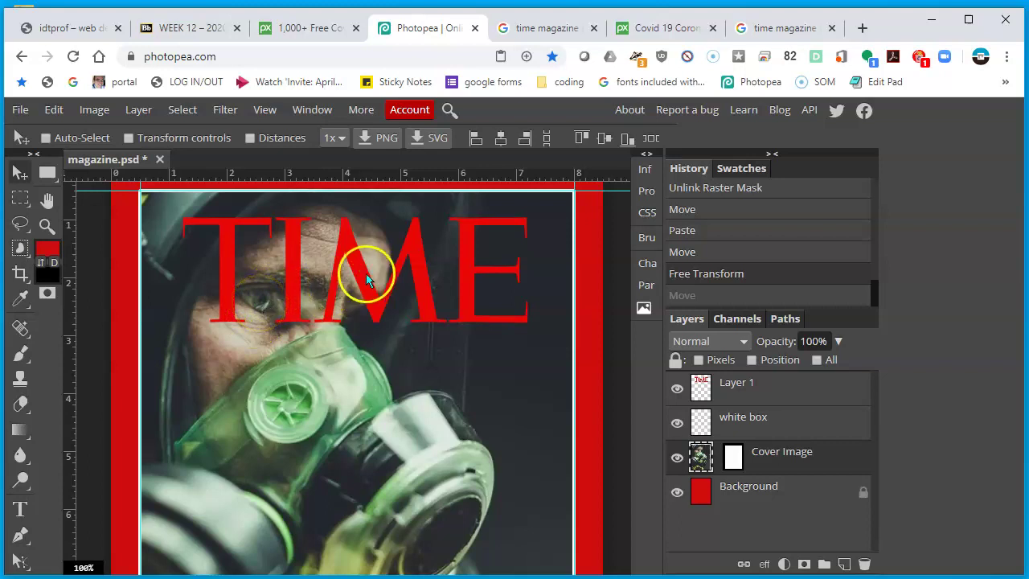
Select the TIME logo's Layer 1 and reposition the logo on the cover
right_click(405, 261)
left_click(429, 273)
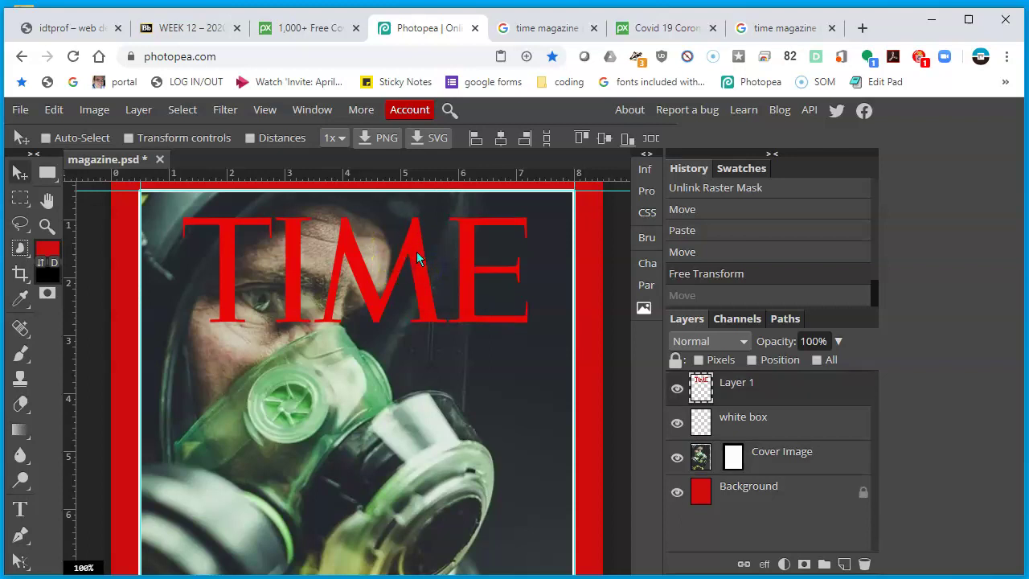
left_click_drag(416, 254, 394, 250)
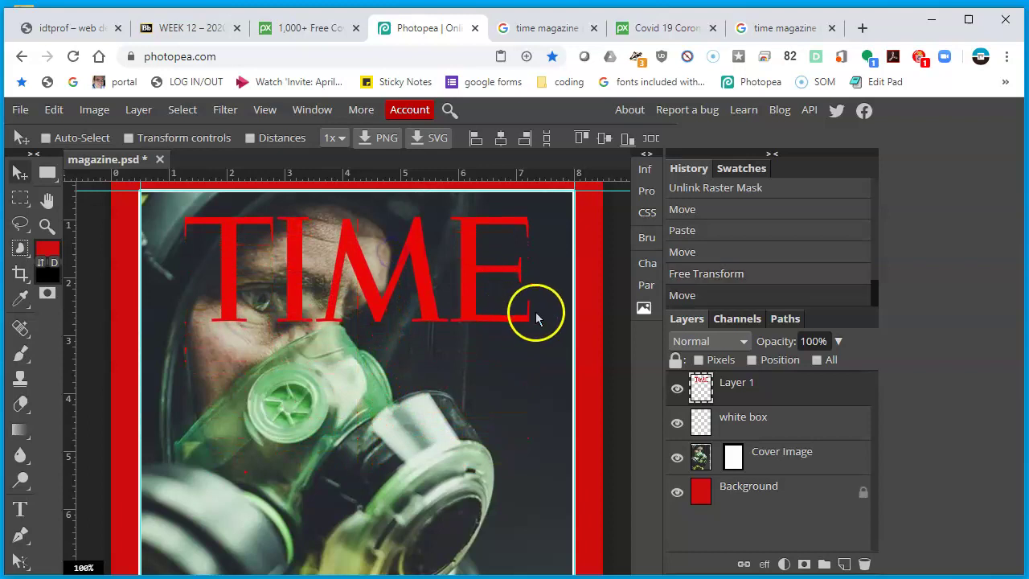
key("ctrl+t")
key("ctrl+w")
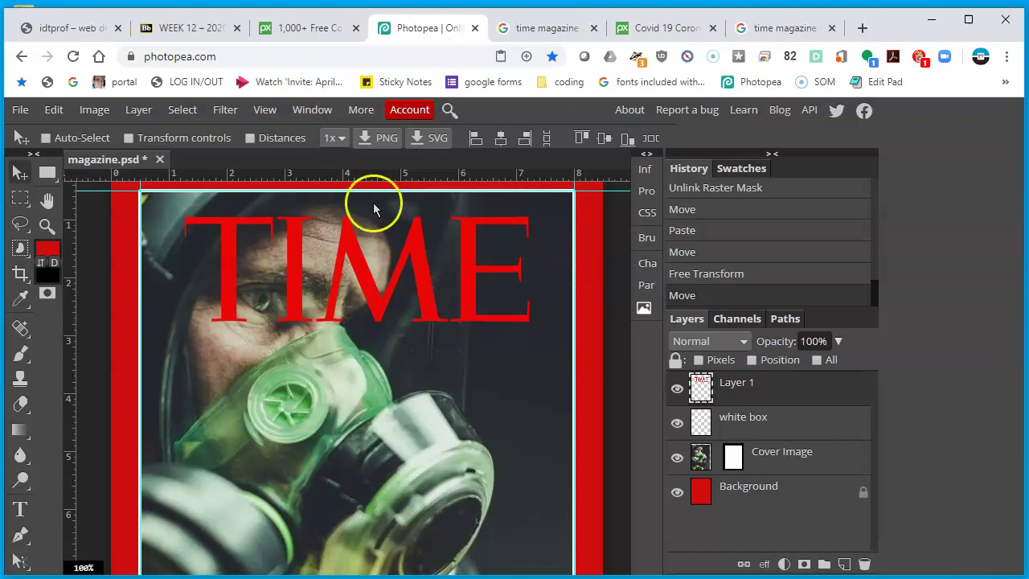
Rescale the TIME logo to about 84% and set it near the top right
left_click(161, 140)
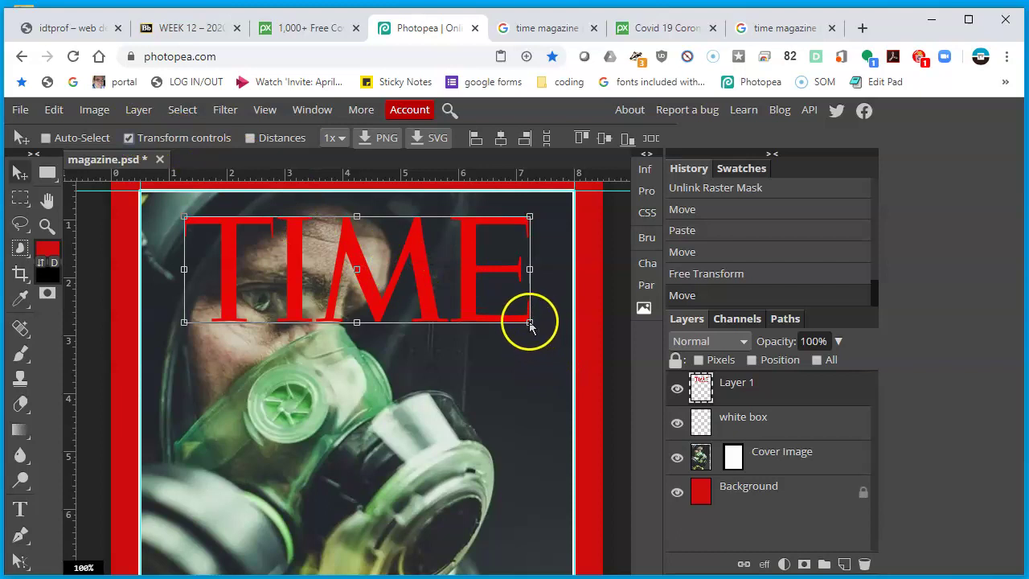
left_click_drag(530, 322, 485, 308)
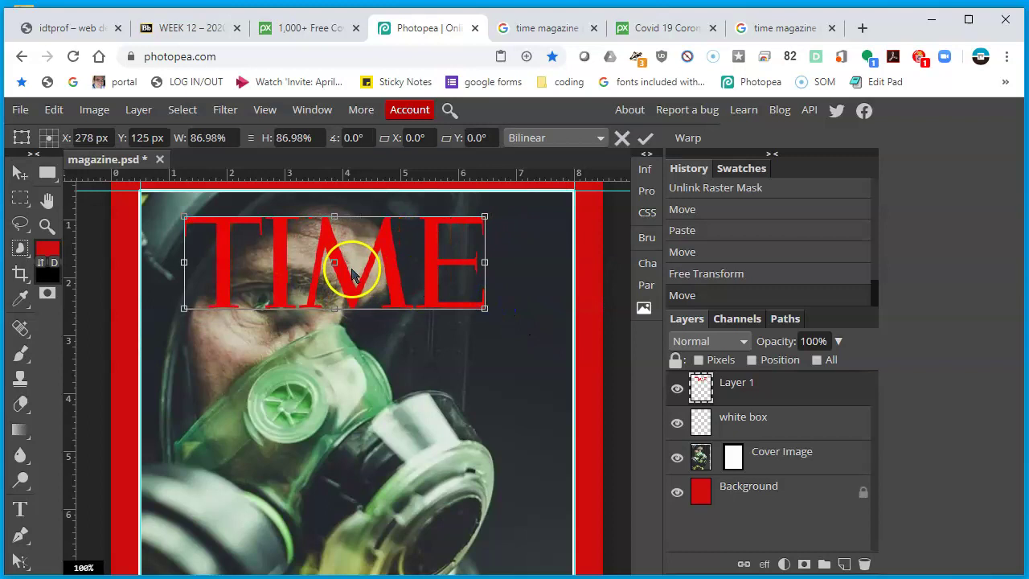
left_click_drag(351, 274, 422, 271)
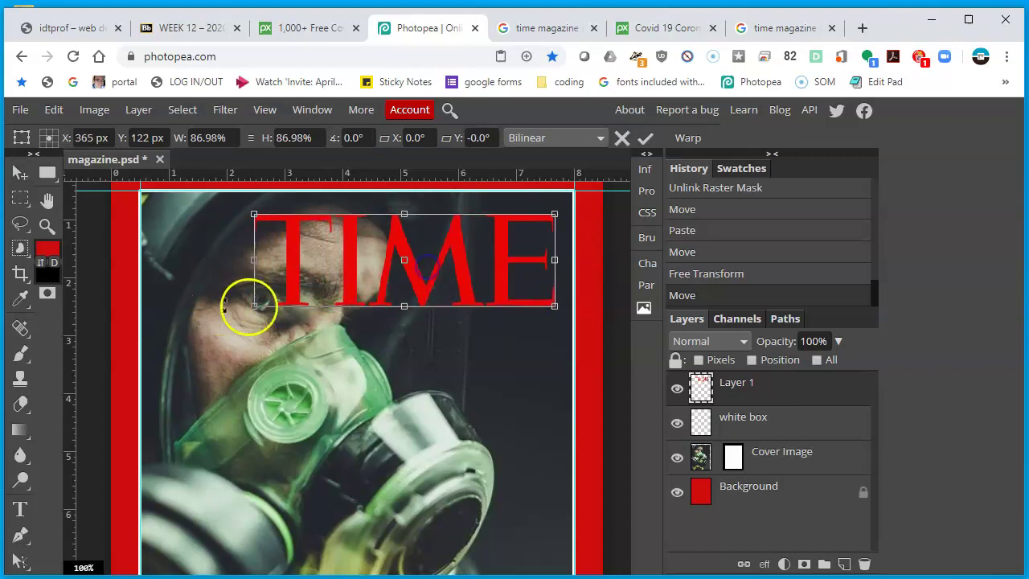
mouse_move(255, 306)
left_mouse_down()
mouse_move(281, 295)
mouse_move(271, 302)
left_mouse_up()
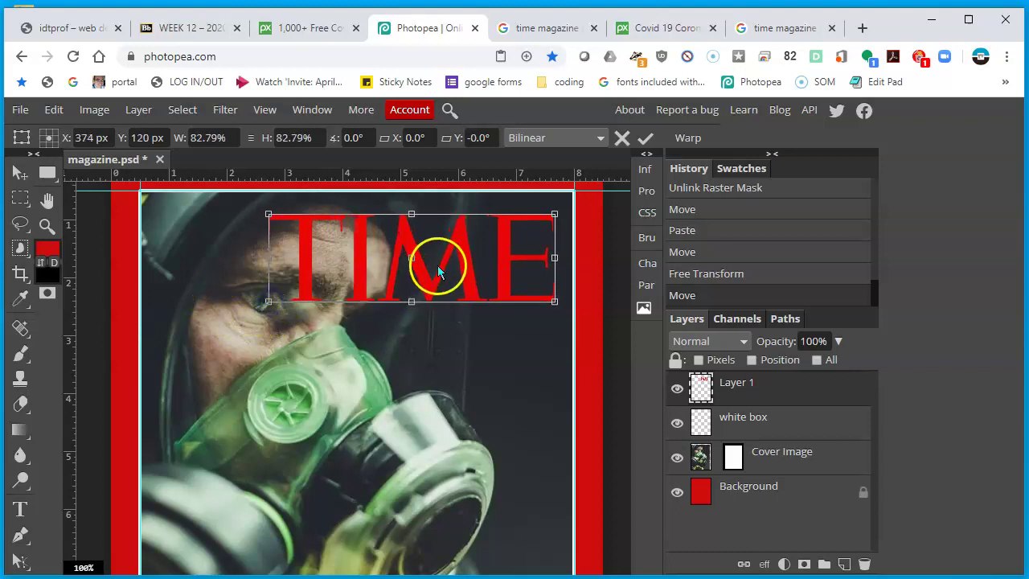
left_click_drag(554, 301, 564, 309)
left_click_drag(269, 215, 245, 197)
left_click_drag(325, 243, 344, 253)
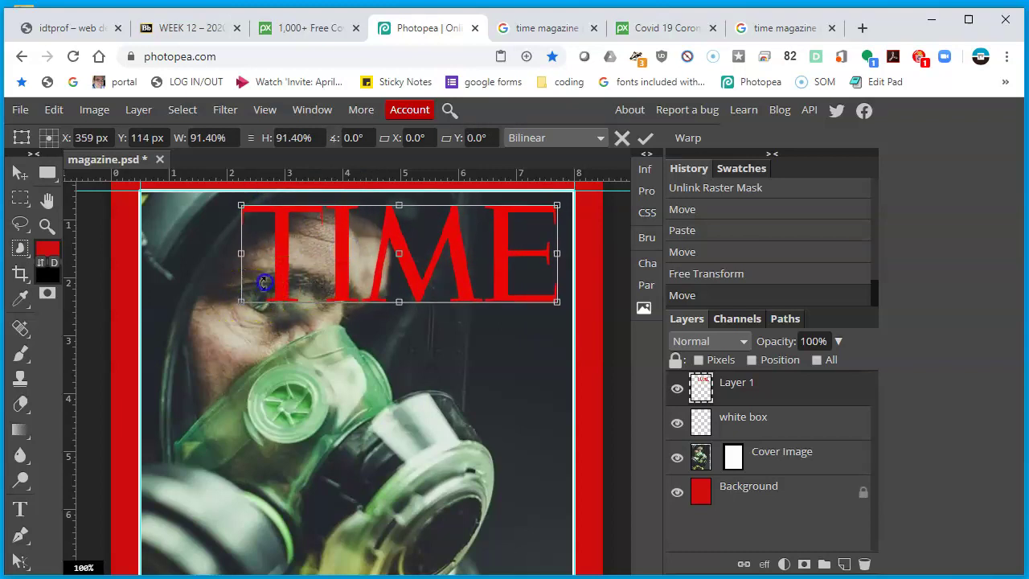
left_click_drag(239, 301, 266, 294)
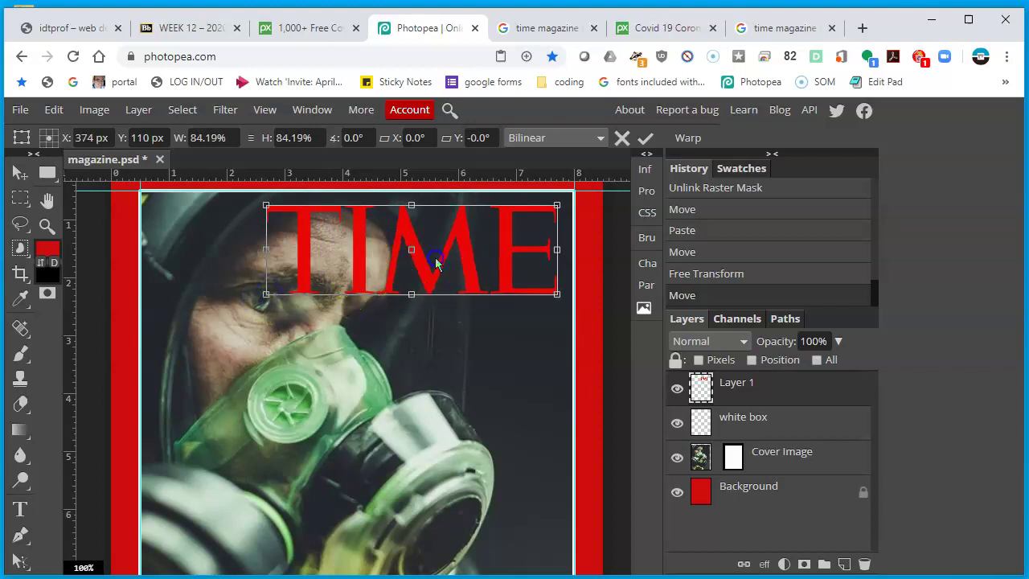
key("Return")
left_click(179, 137)
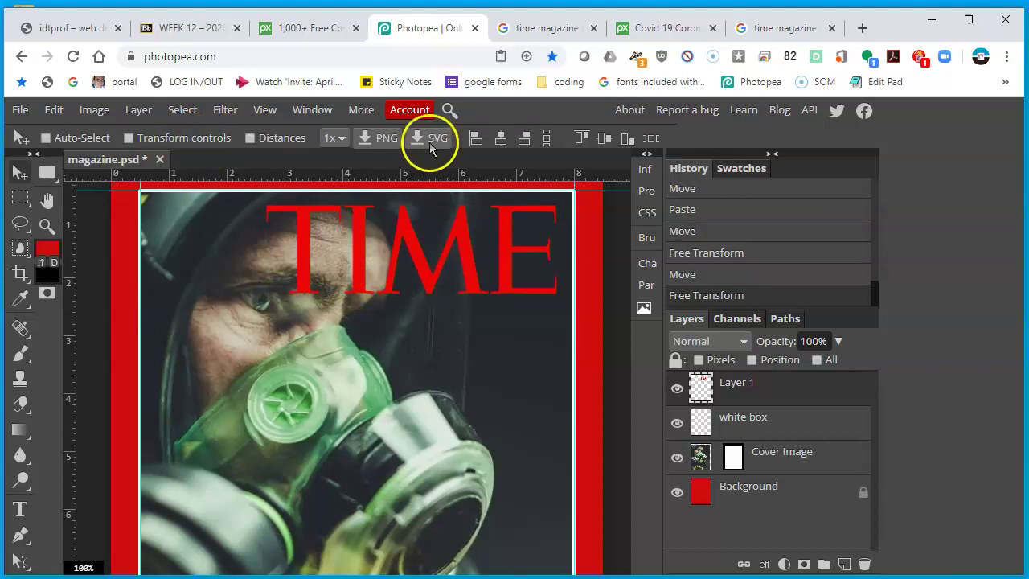
Add white (#ffffff) lower-left text reading 'COVID-19 The virus that kept us home'
key("ctrl+minus")
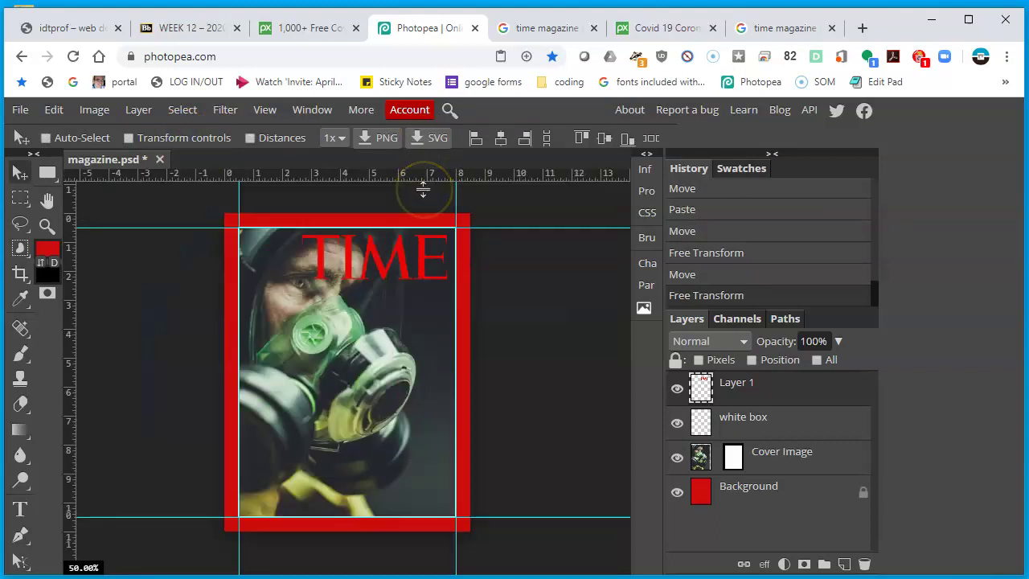
left_click(21, 518)
left_click(443, 236)
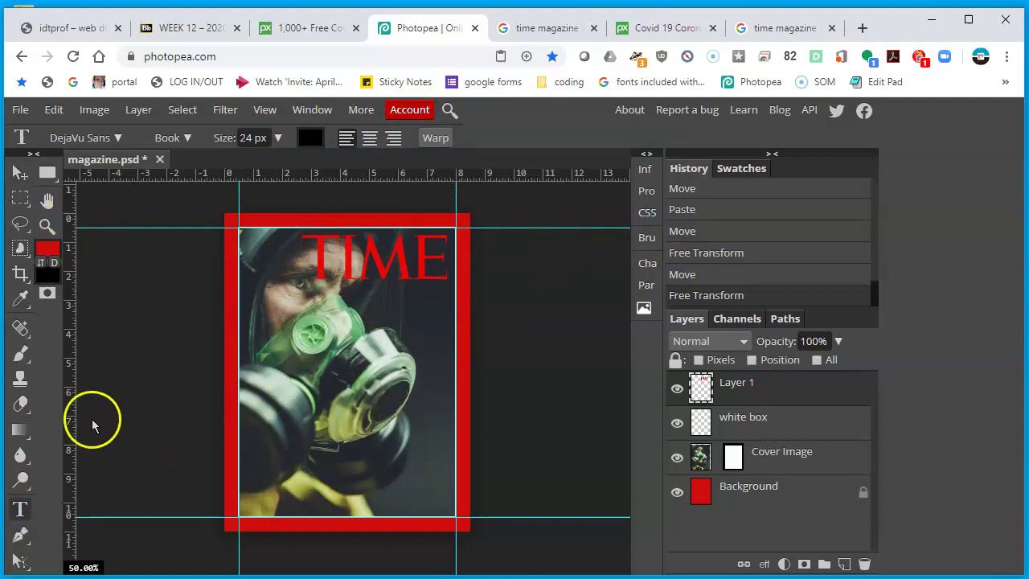
left_click(314, 139)
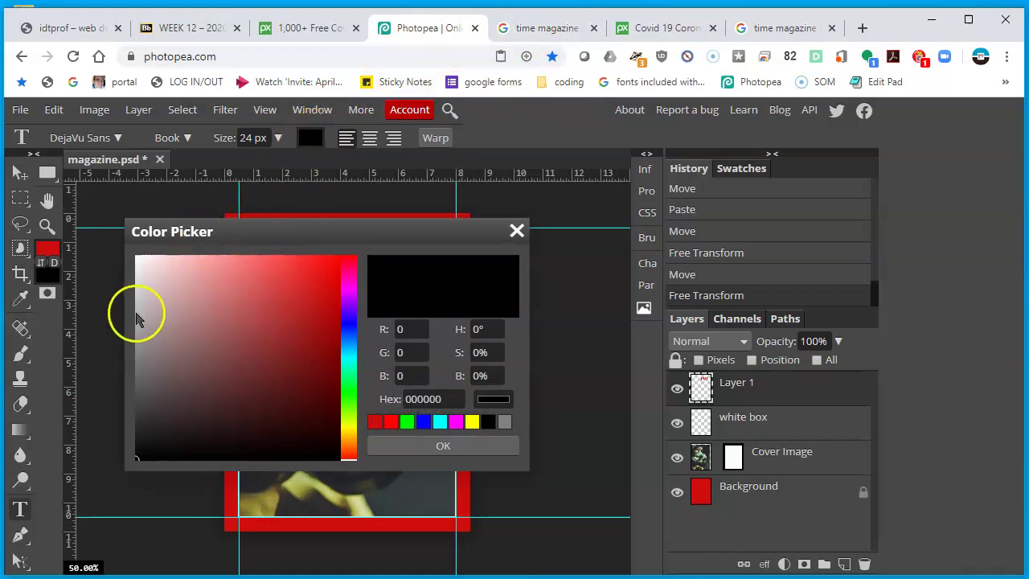
left_click(168, 302)
left_click_drag(169, 302, 105, 229)
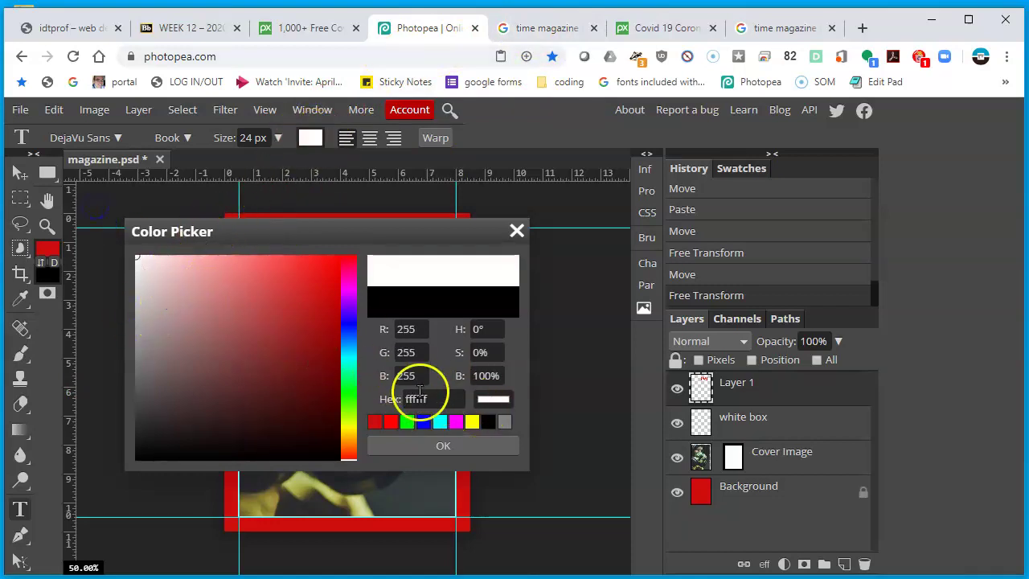
left_click(439, 400)
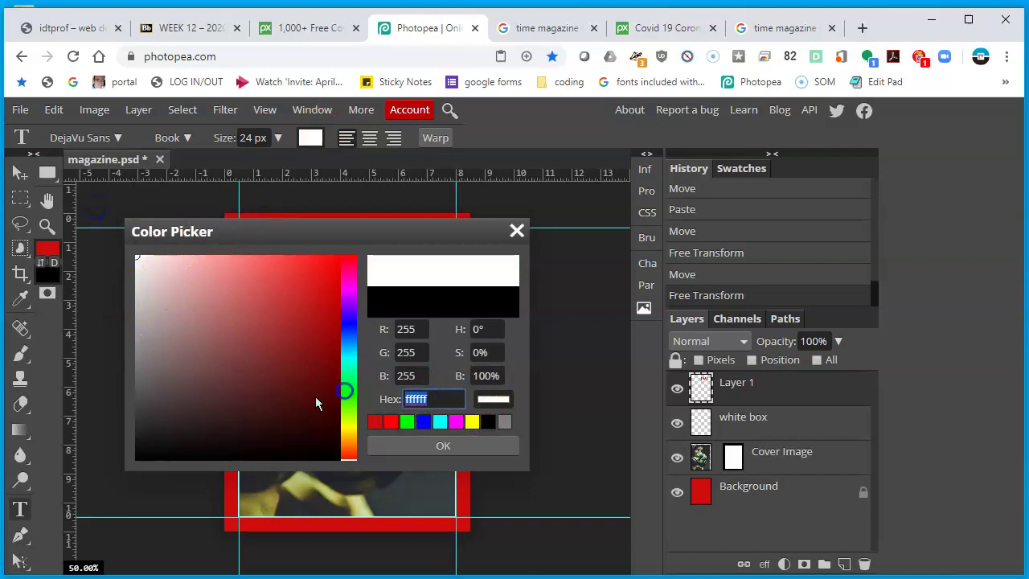
left_click(473, 449)
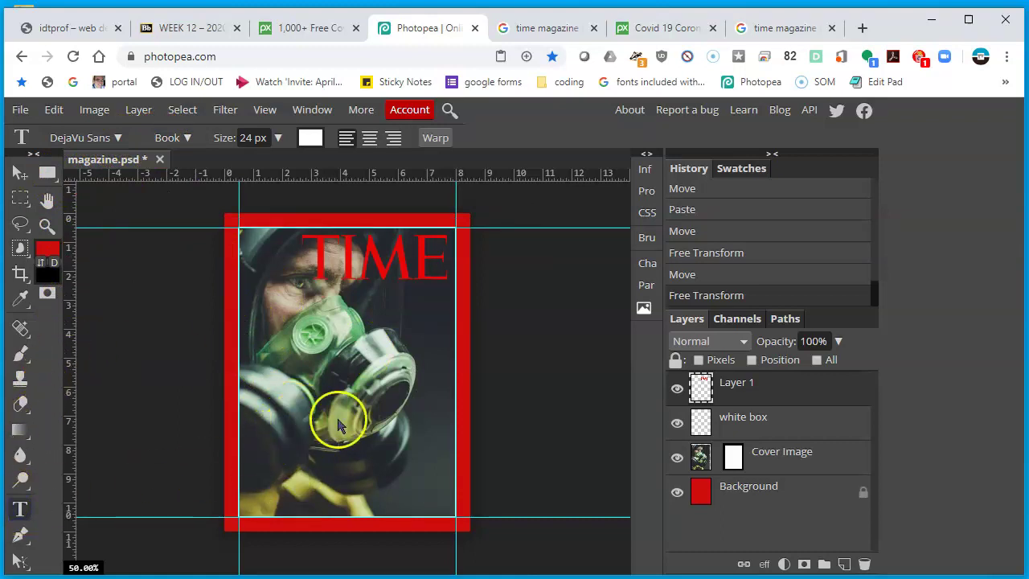
left_click(259, 466)
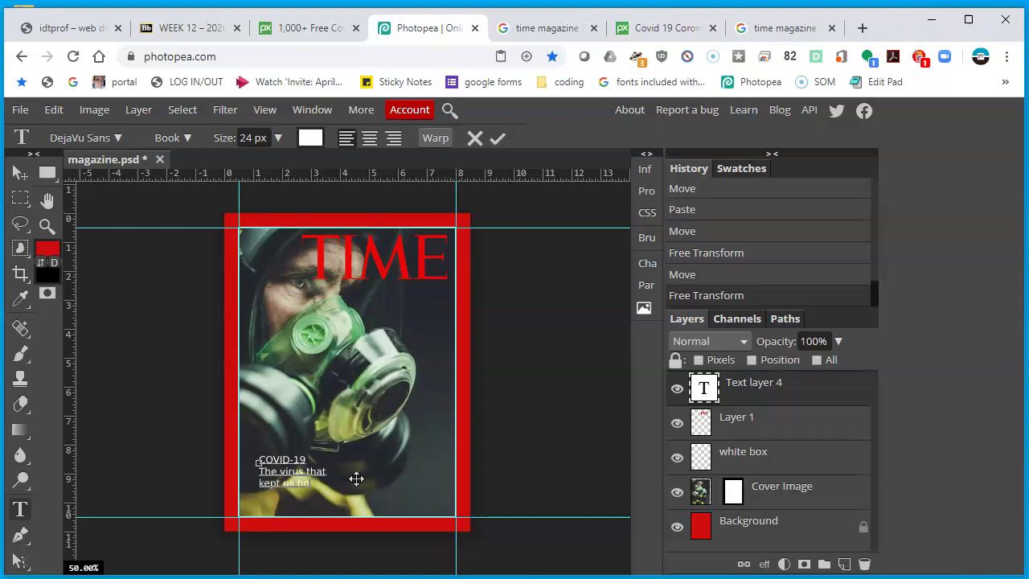
left_click(272, 378)
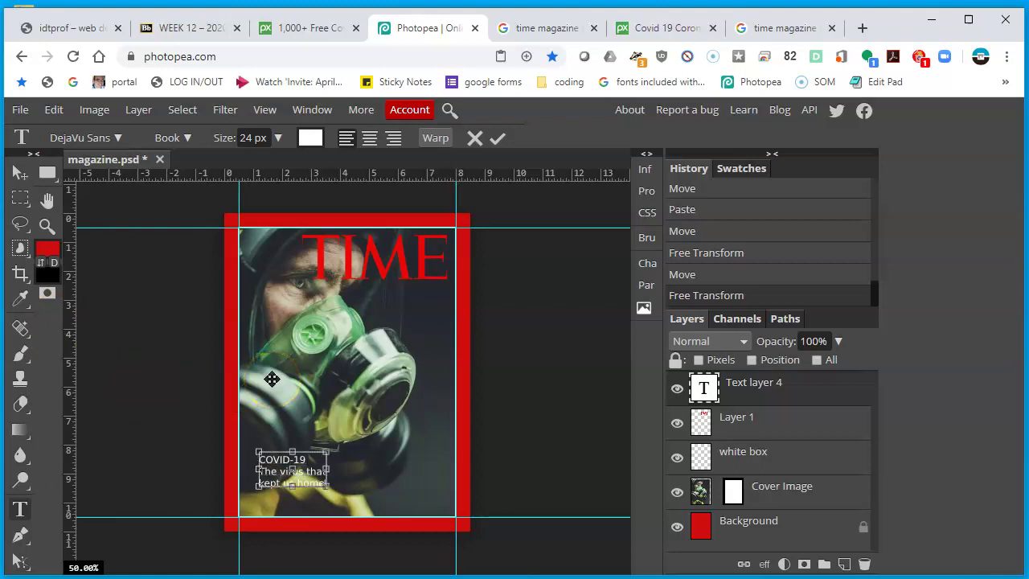
Commit the headline as a text layer named 'COVID-19 The virus that' via the Move tool
key("ctrl+plus")
key("ctrl+plus")
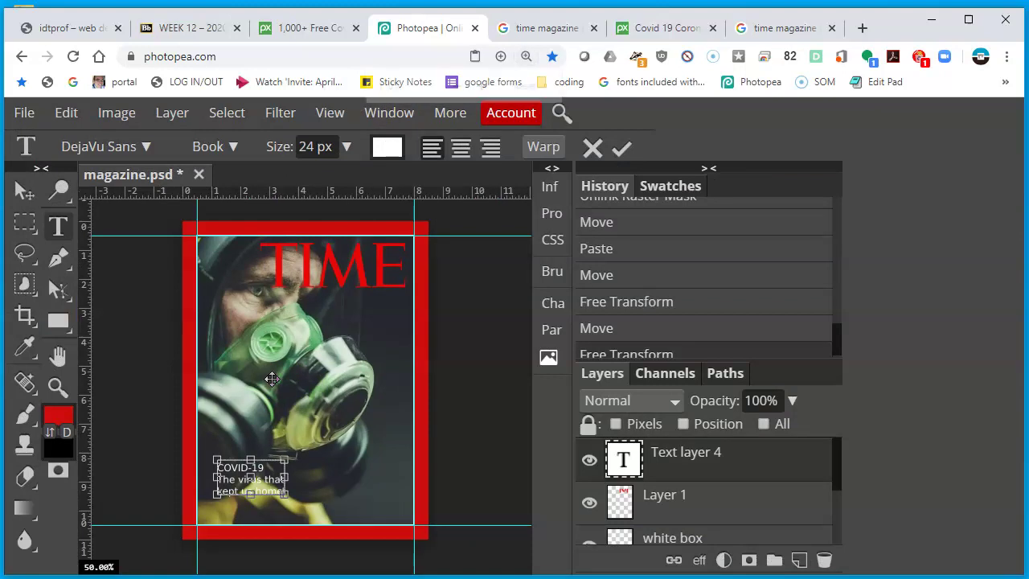
key("ctrl+minus")
key("ctrl+minus")
left_click(326, 436)
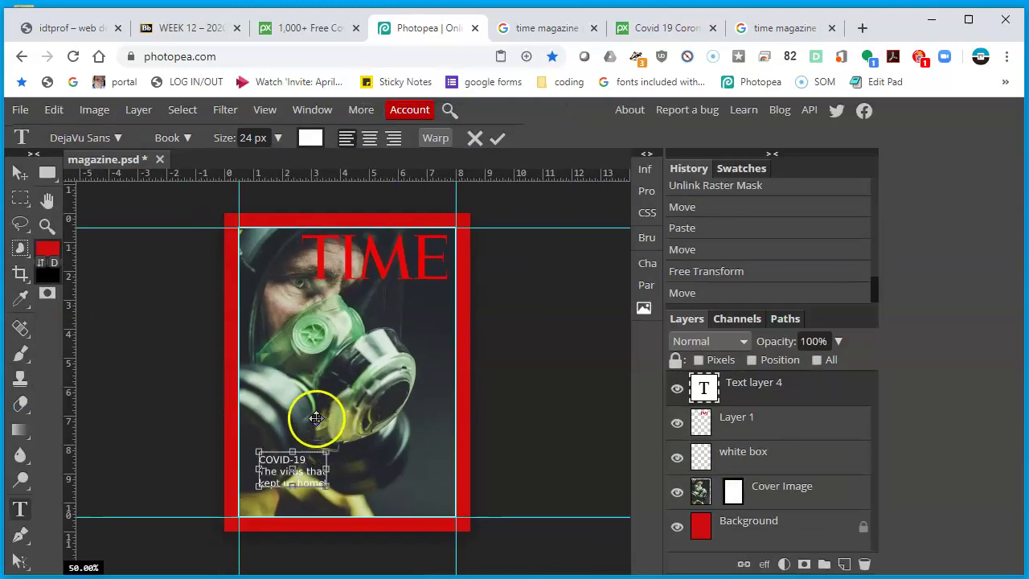
left_click(448, 112)
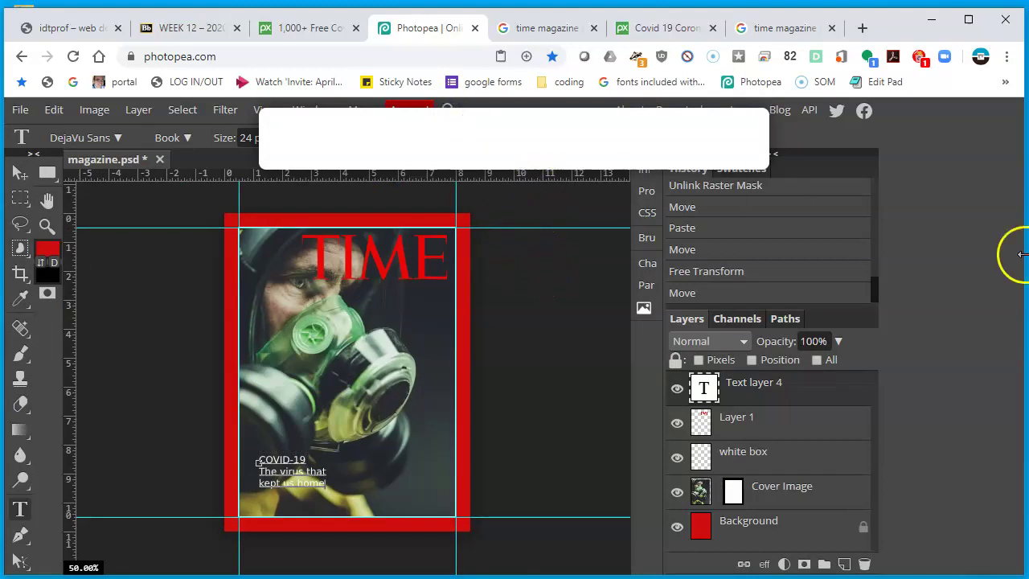
left_click(989, 255)
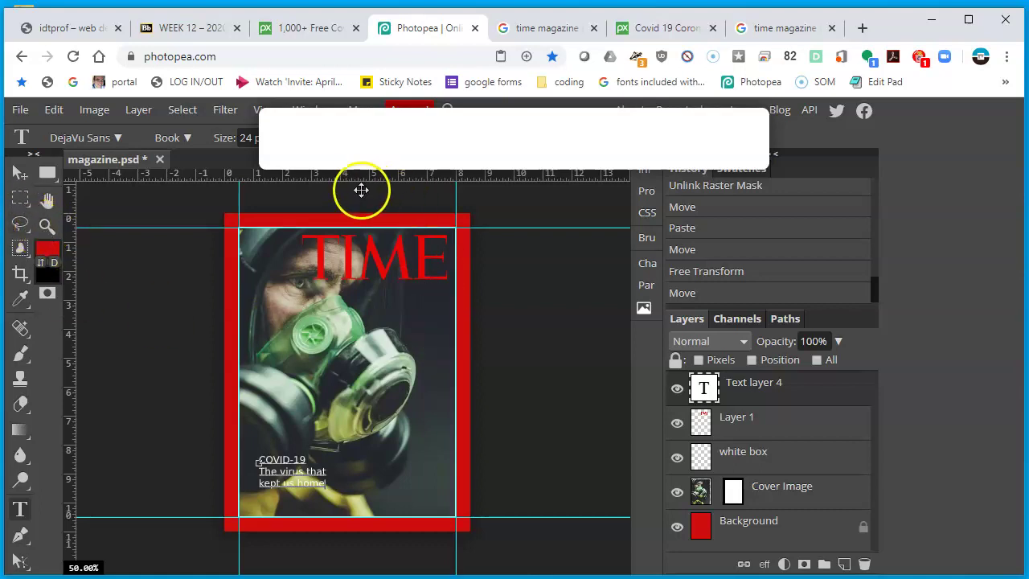
left_click(361, 189)
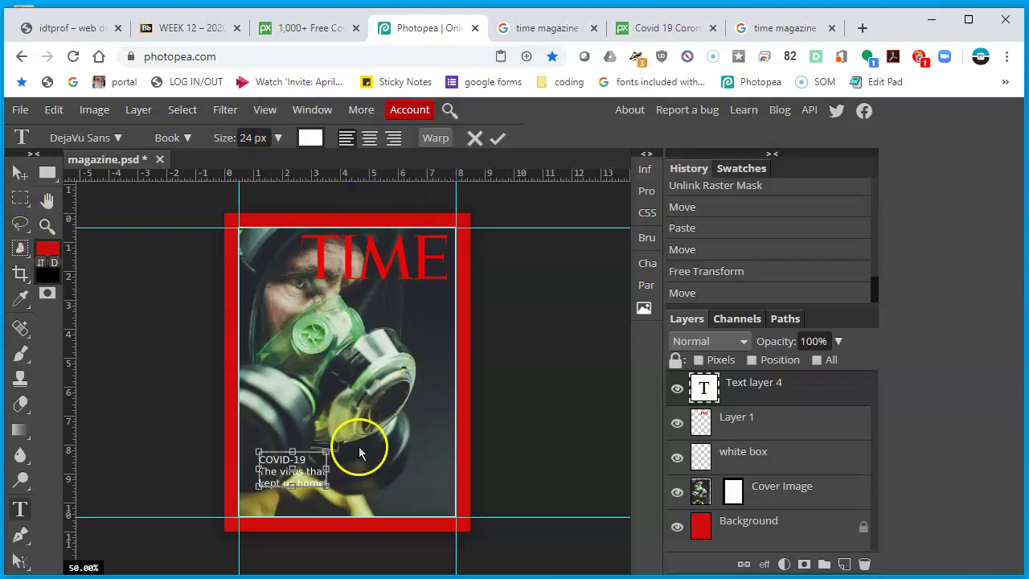
left_click(316, 405)
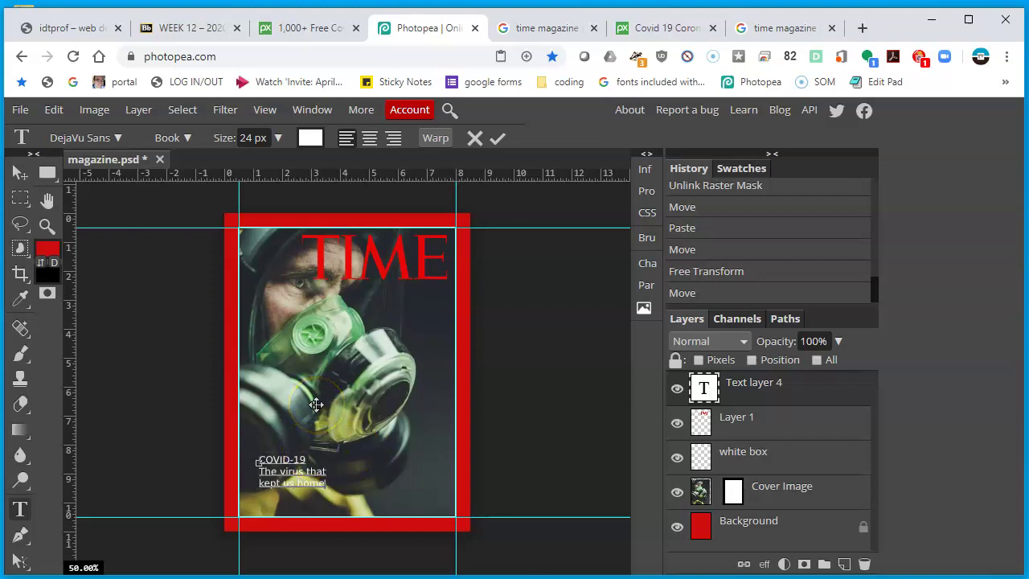
key("ctrl+plus")
key("ctrl+plus")
key("ctrl+minus")
left_click(283, 465)
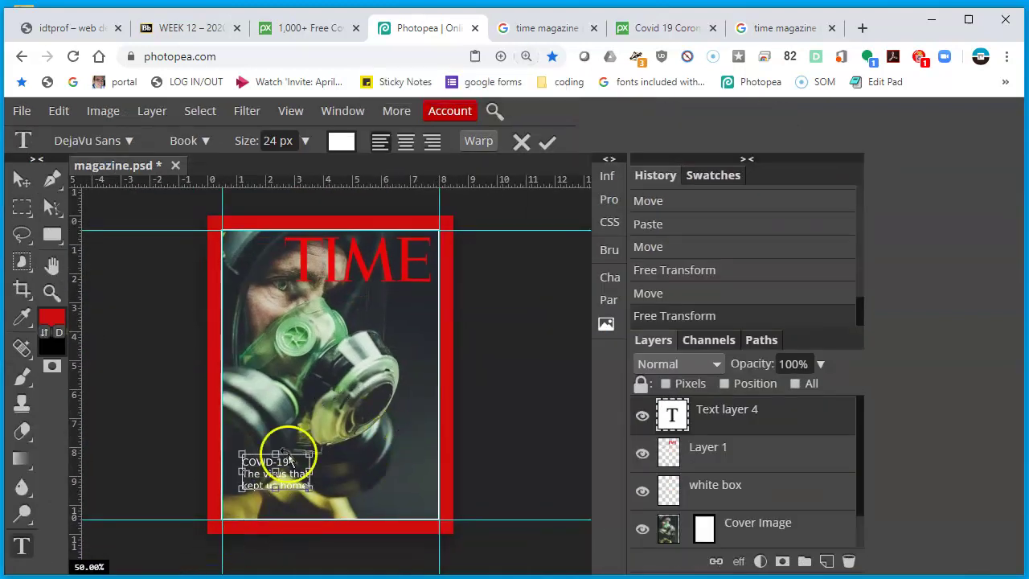
left_click(185, 388)
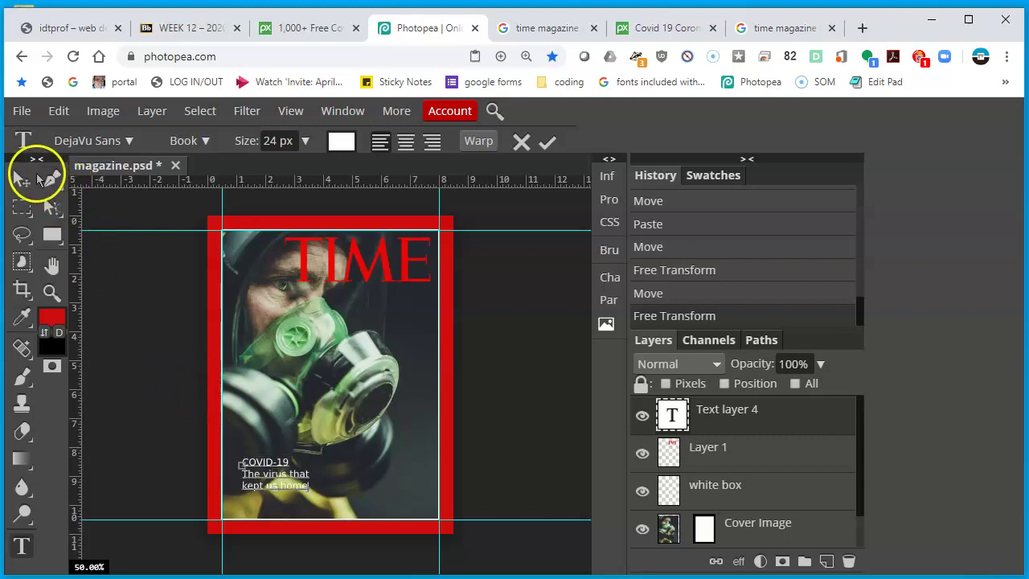
left_click(21, 178)
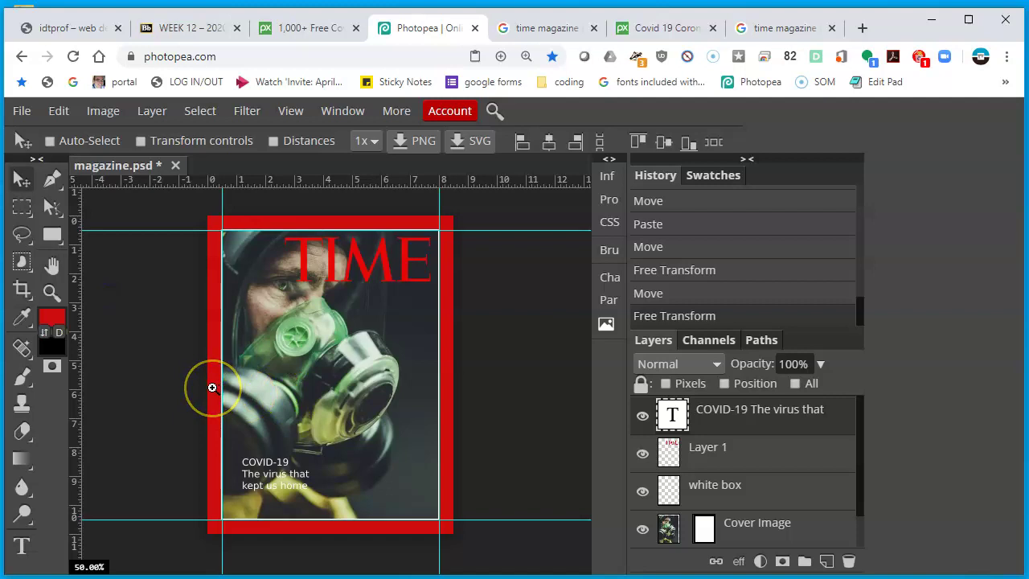
Zoom in closely on the committed headline text
left_click(230, 408)
left_click(174, 395)
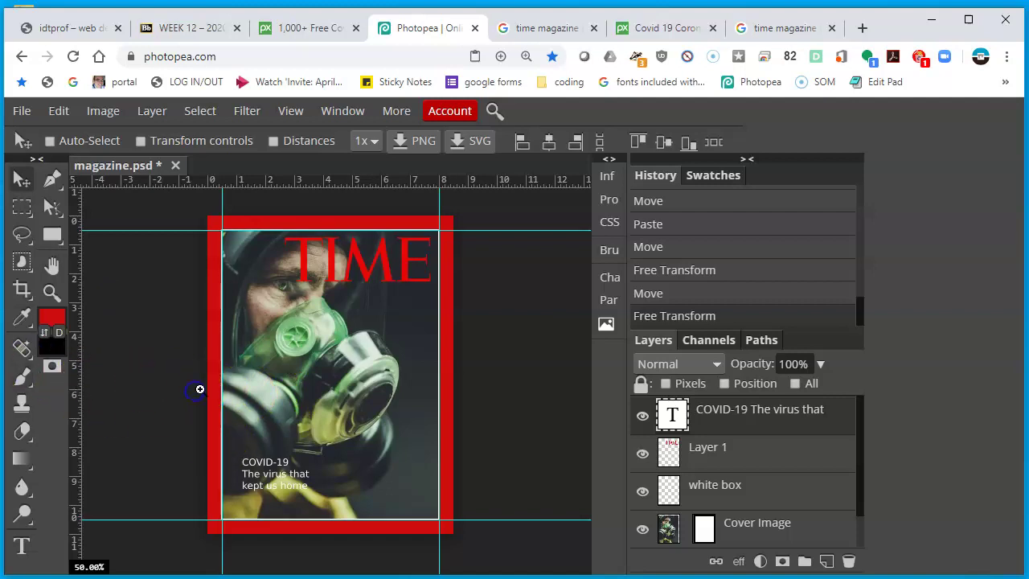
left_click(294, 482)
left_click(275, 478)
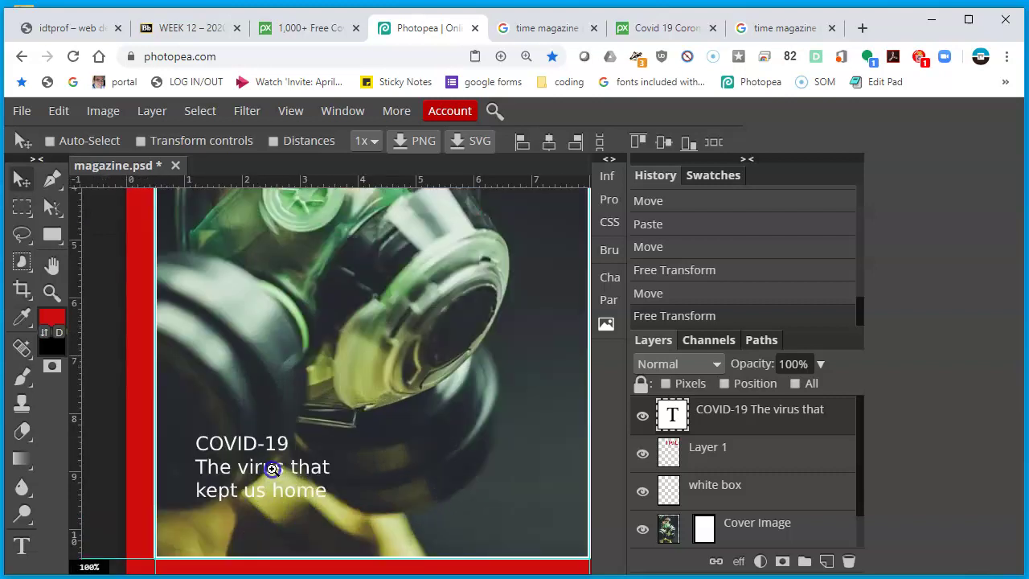
left_click(272, 469)
Make the word 'COVID-19' bold at 42 px
double_click(673, 415)
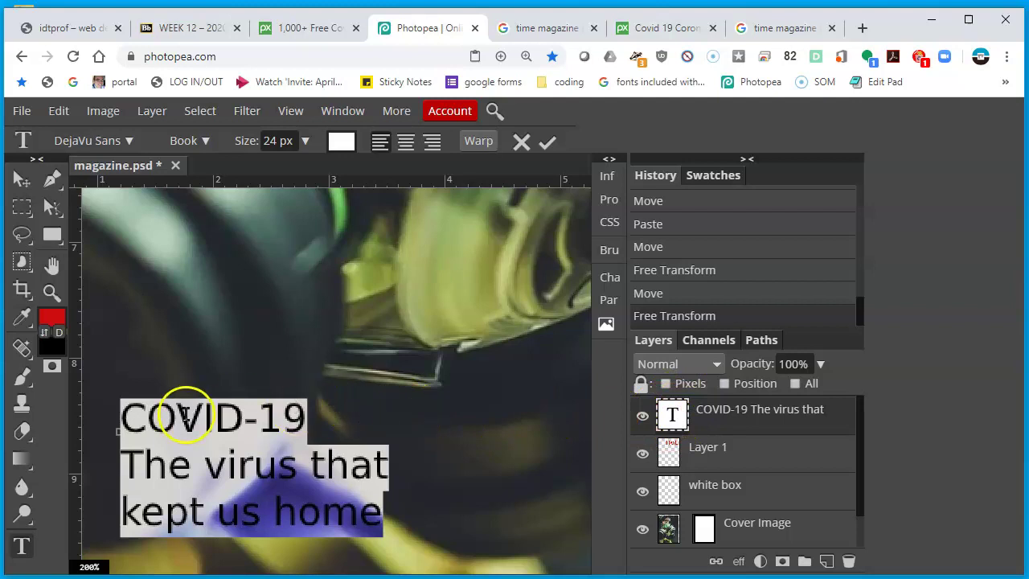
left_click(238, 414)
left_click_drag(310, 413, 98, 402)
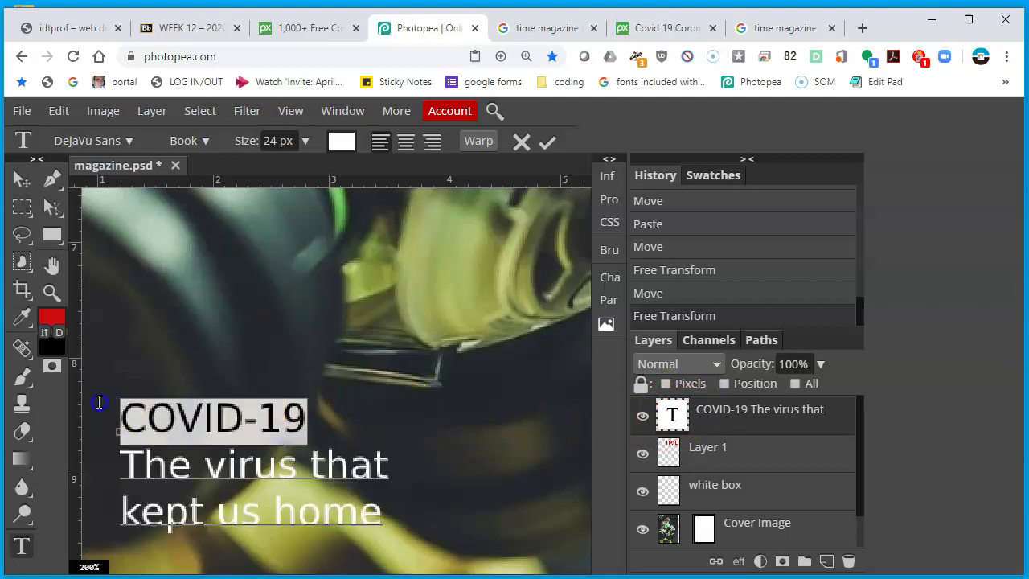
left_click(206, 142)
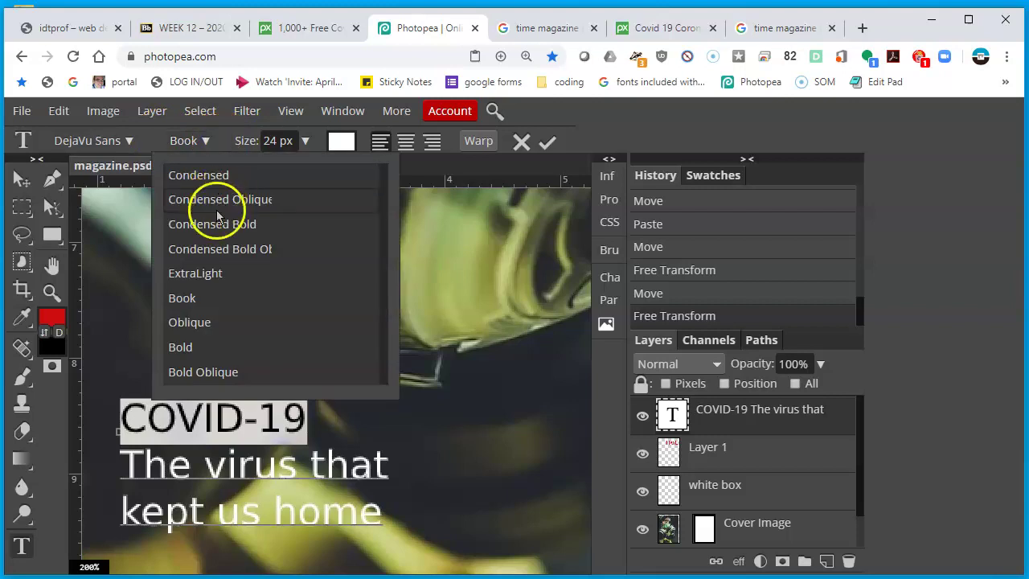
left_click(199, 348)
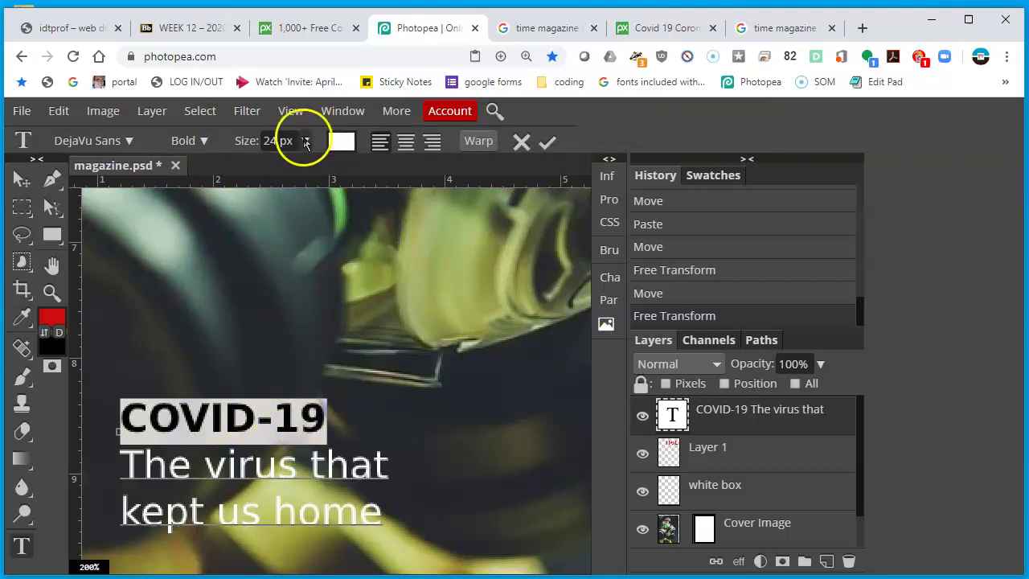
left_click(305, 142)
left_click_drag(274, 168, 285, 174)
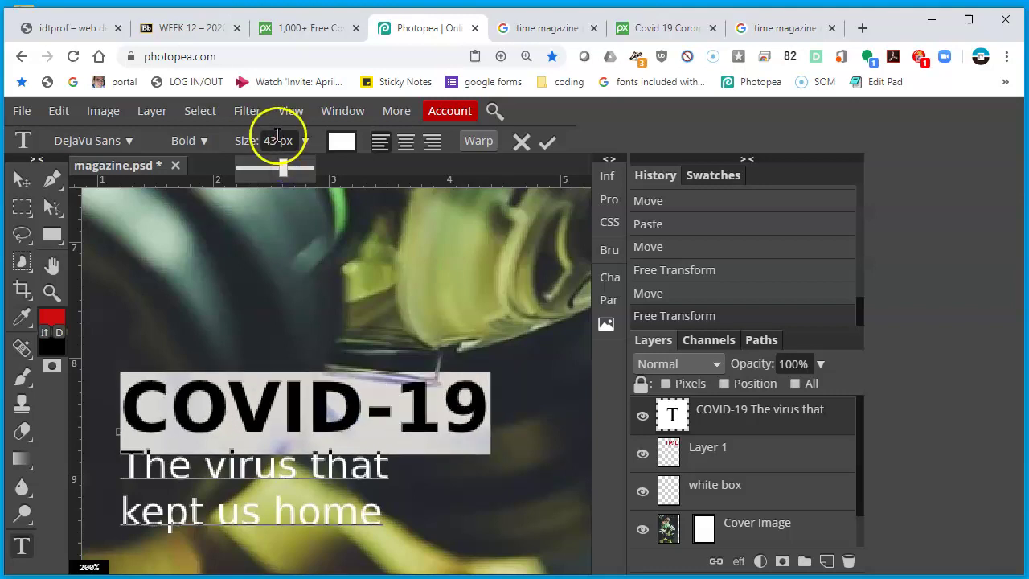
left_click(278, 140)
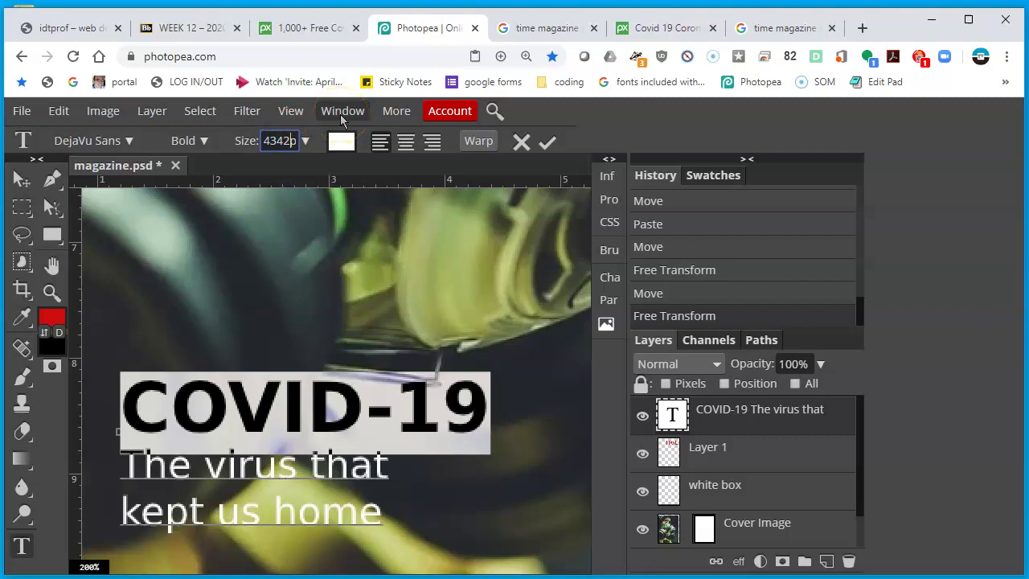
type("42")
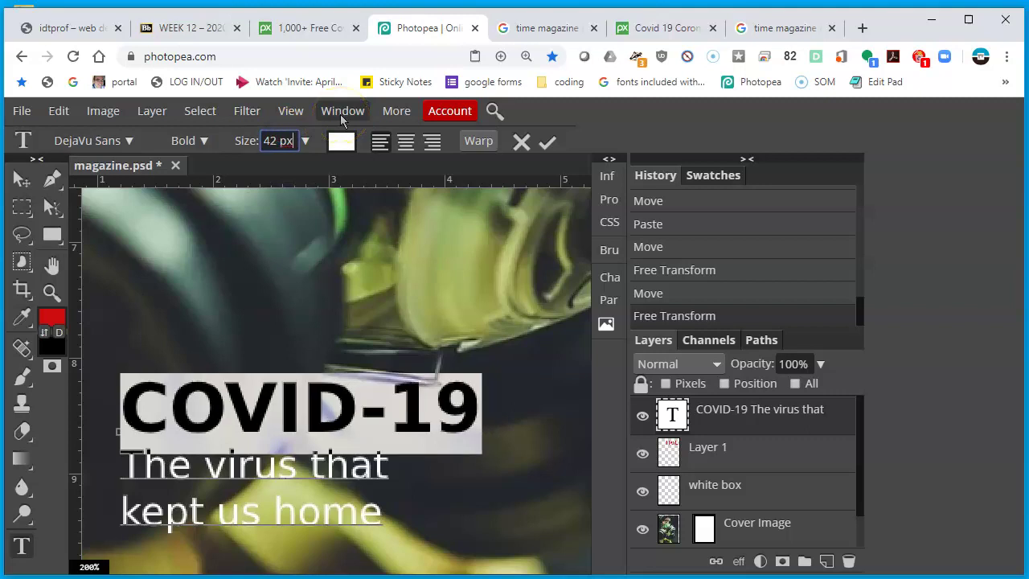
Set the two subheading lines beneath COVID-19 to 30 px
left_click(236, 472)
triple_click(236, 472)
left_click(125, 475)
left_click_drag(124, 474, 453, 523)
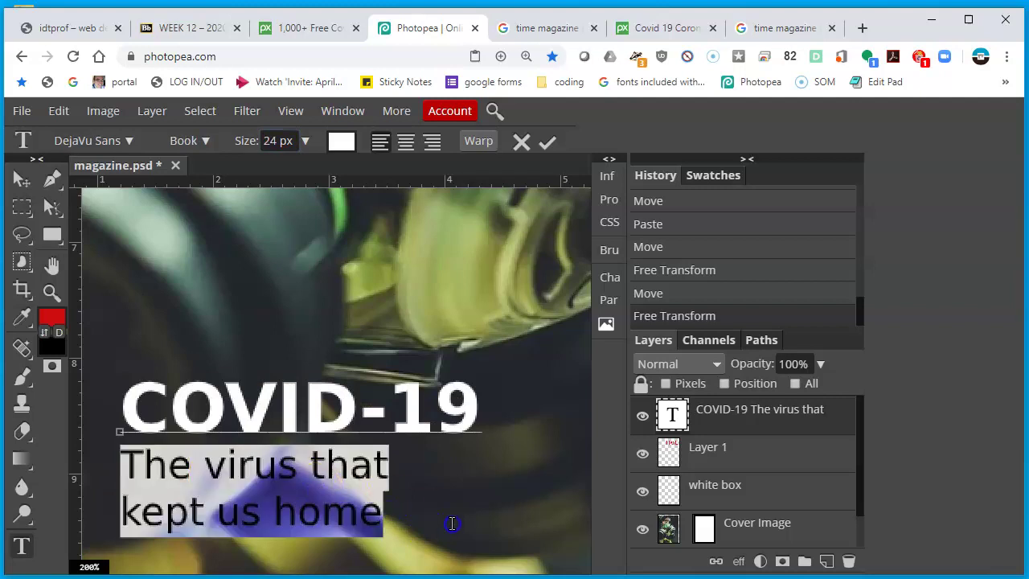
double_click(271, 141)
type("30")
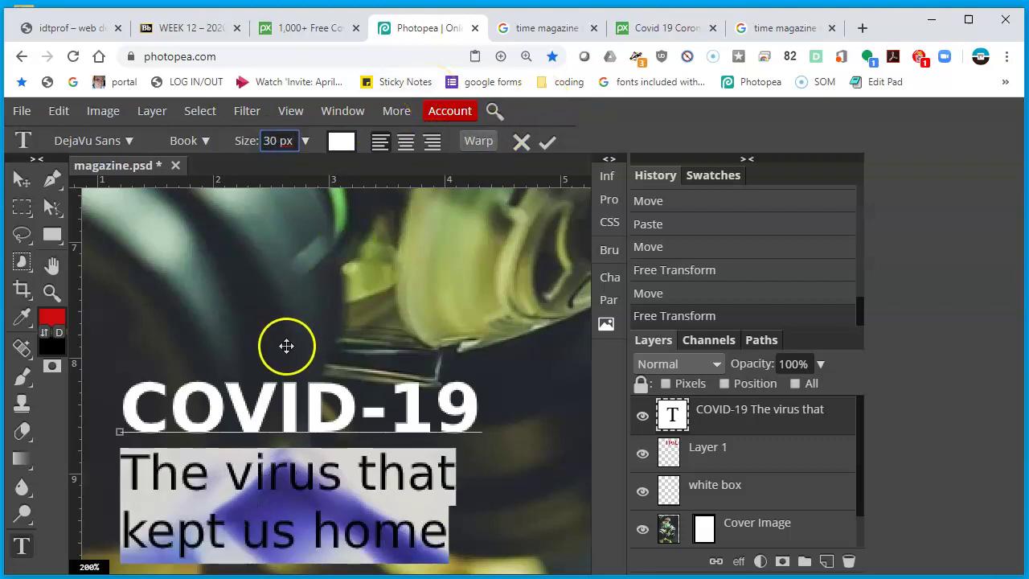
key("ctrl+minus")
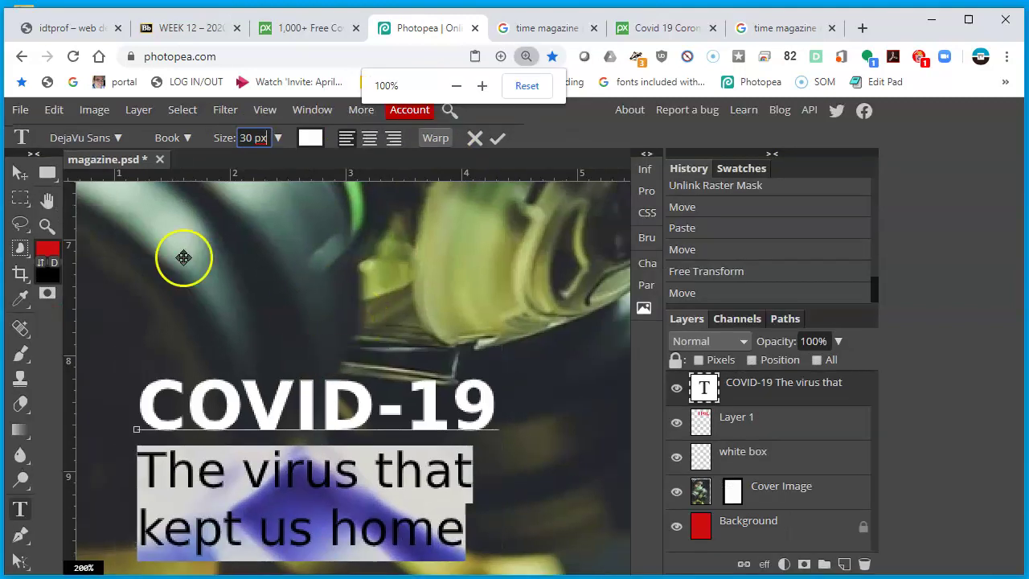
Commit the text and drag the COVID-19 block slightly left over the photo
left_click(19, 175)
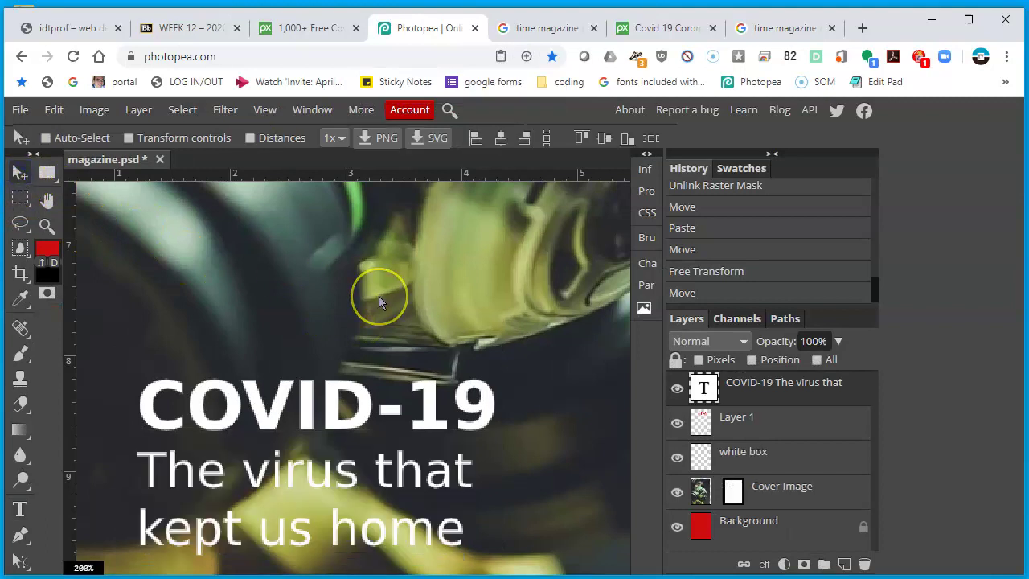
scroll(379, 296, "down", 2)
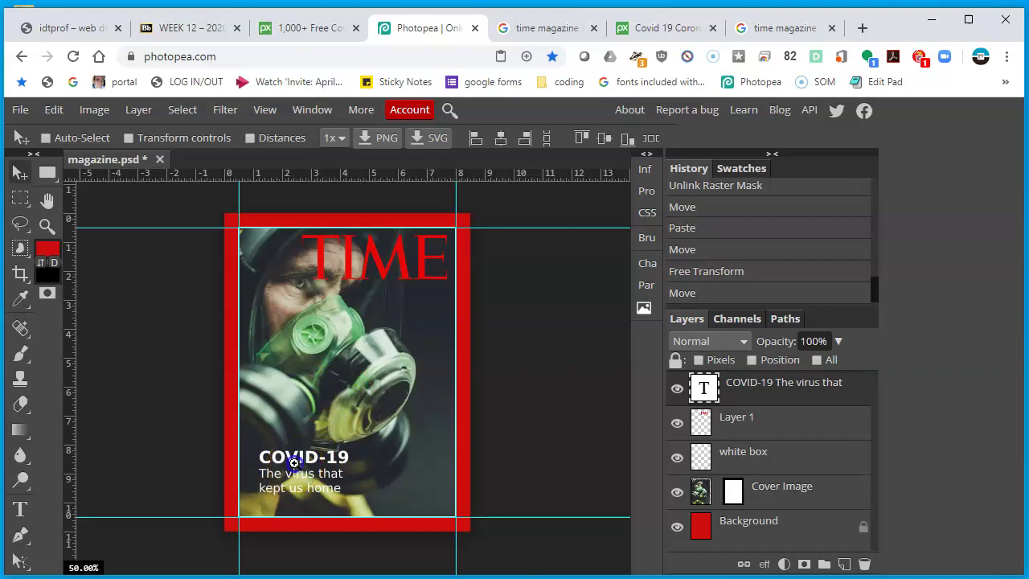
scroll(295, 463, "up", 3)
left_click_drag(374, 471, 380, 408)
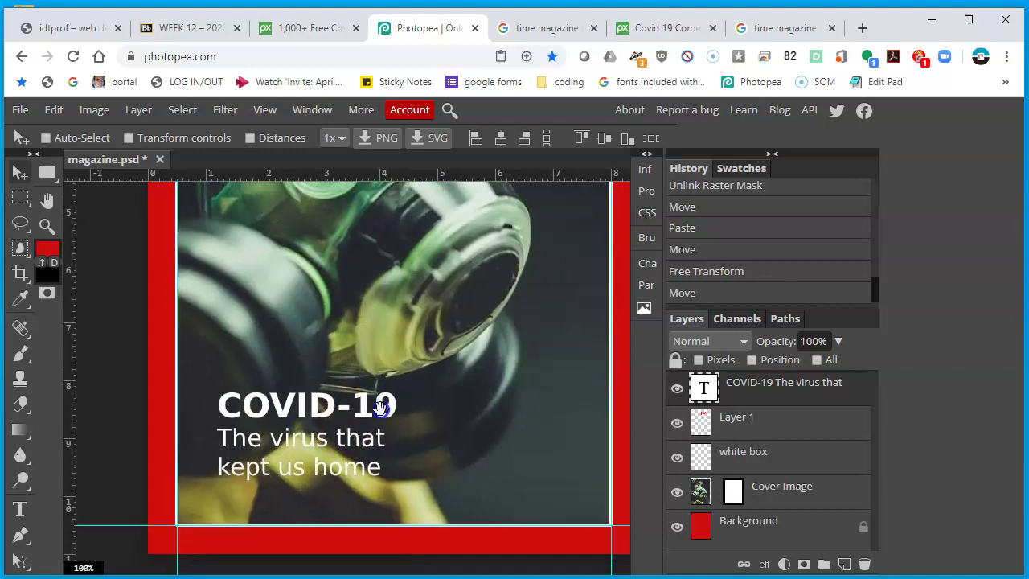
mouse_move(311, 402)
left_mouse_down()
mouse_move(295, 427)
mouse_move(291, 412)
mouse_move(301, 410)
left_mouse_up()
left_click(840, 389)
Check the text layer's context menu for layer style copy/paste, then dismiss it
right_click(840, 389)
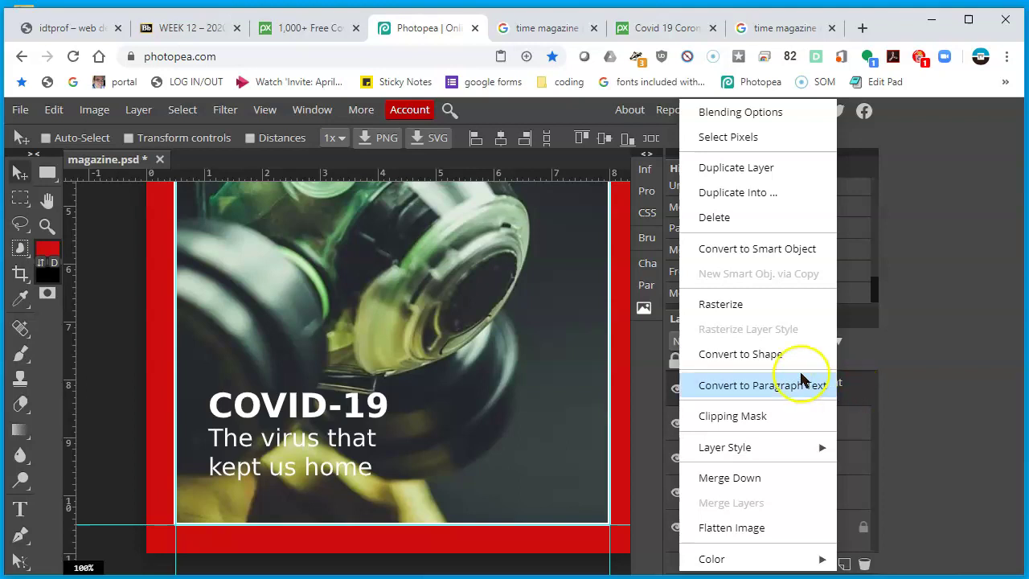
right_click(784, 451)
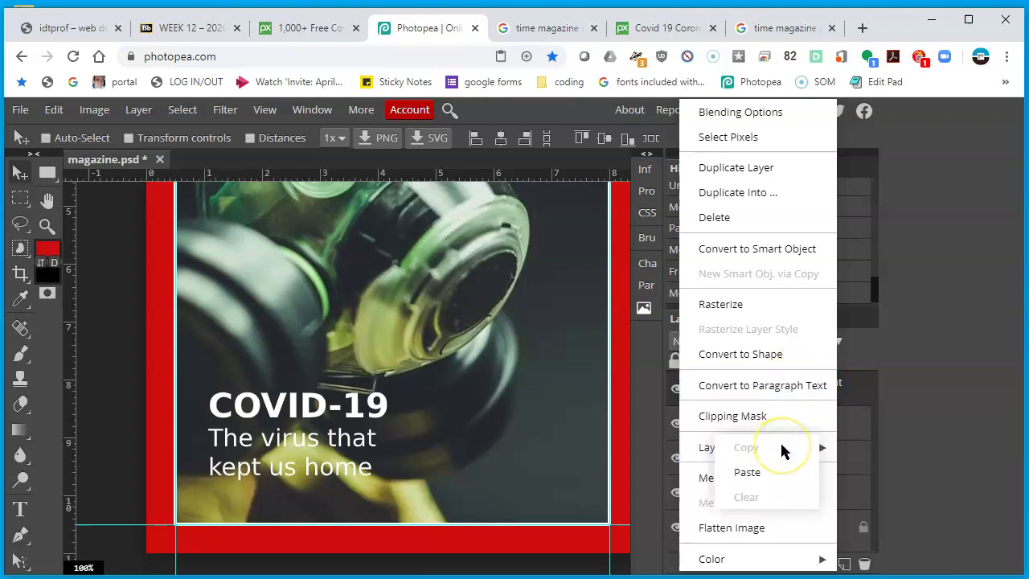
left_click(1005, 374)
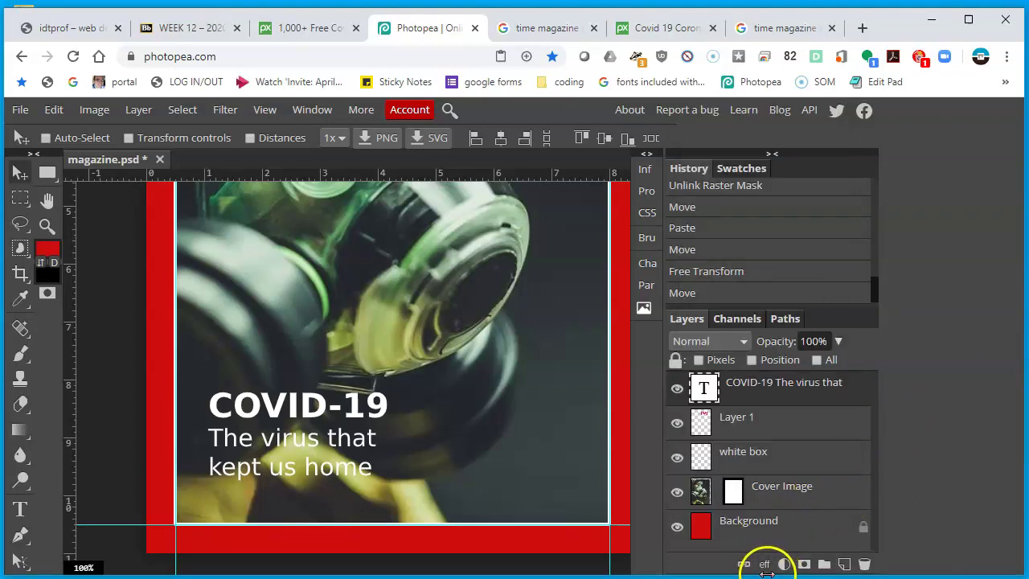
Add an Outer Glow to the text layer with Multiply blending and black colour
left_click(765, 565)
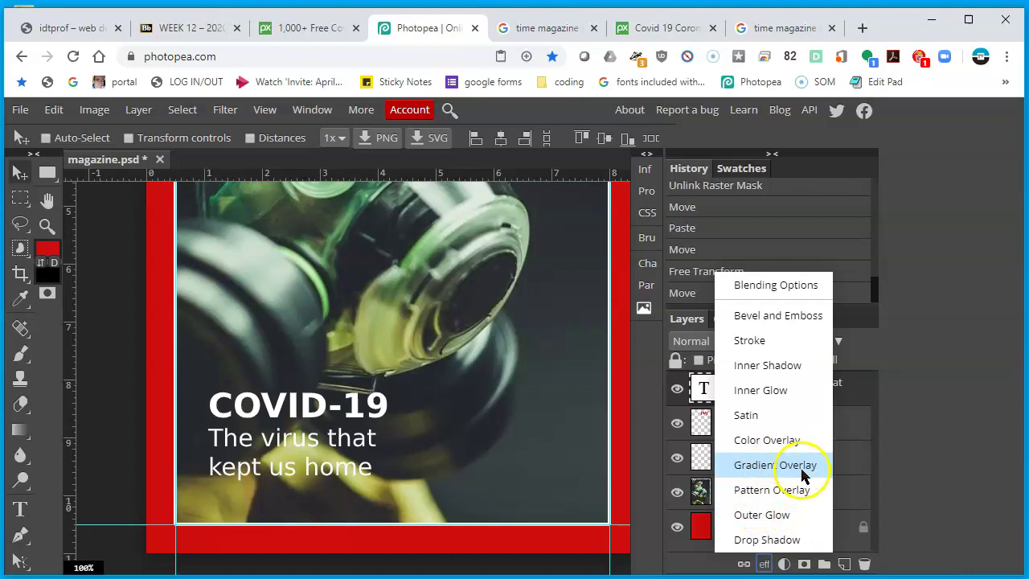
left_click(790, 516)
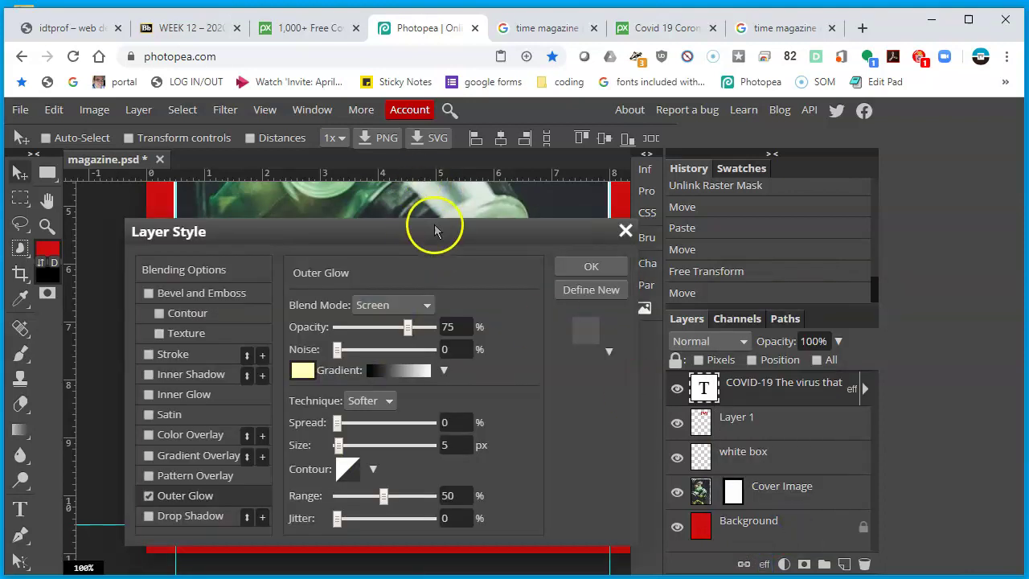
left_click_drag(436, 230, 772, 151)
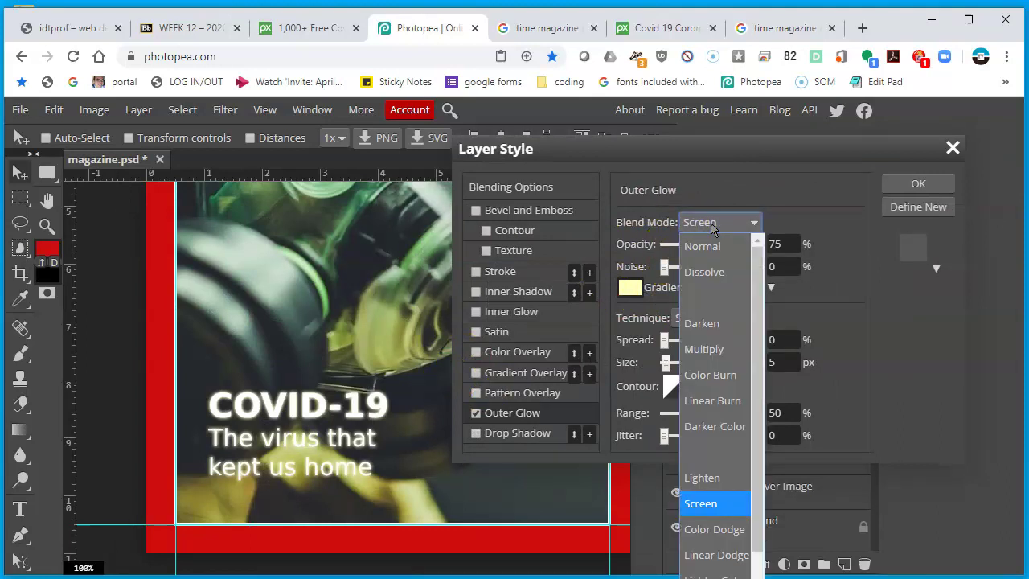
left_click(705, 349)
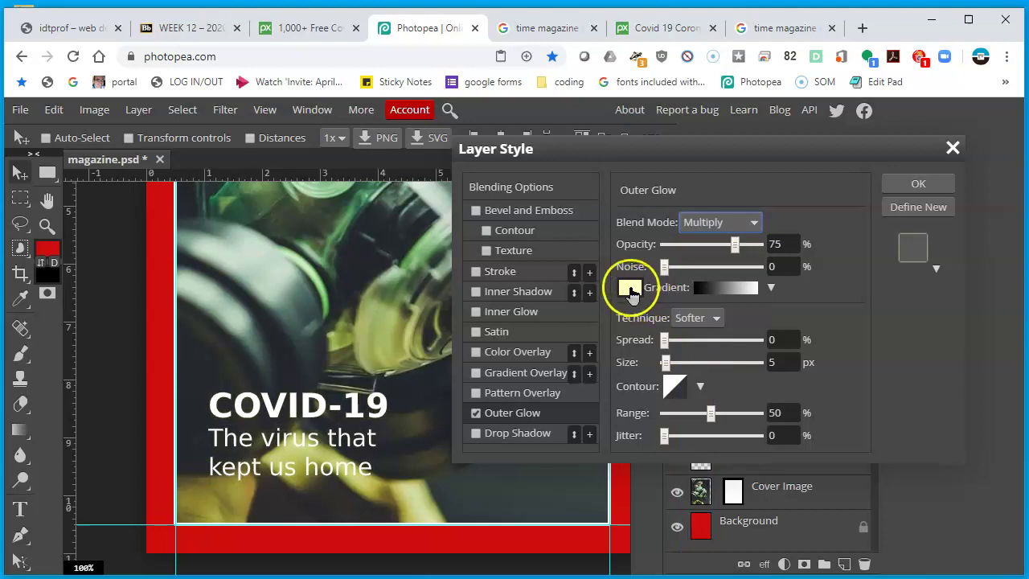
left_click(633, 288)
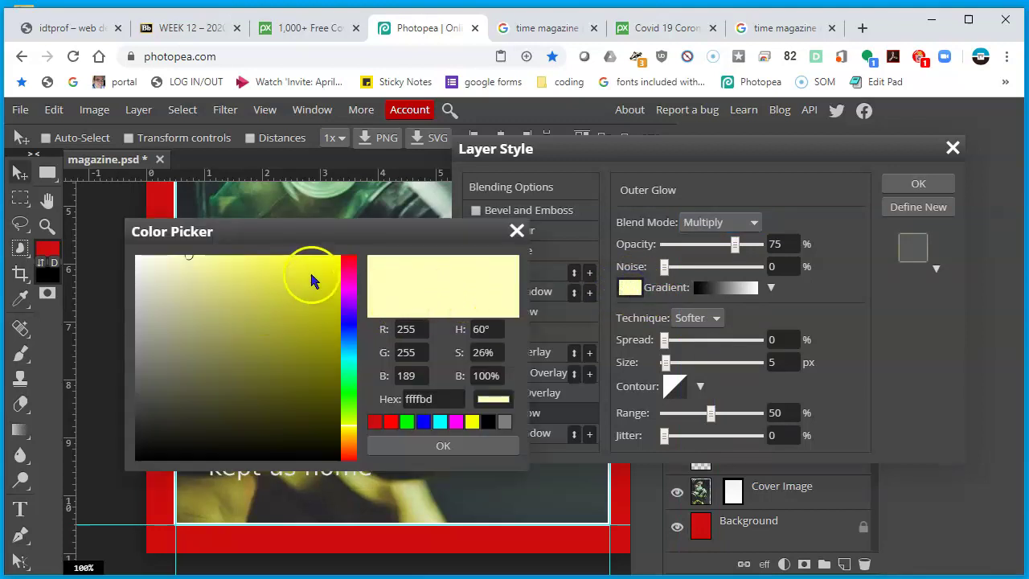
left_click(488, 422)
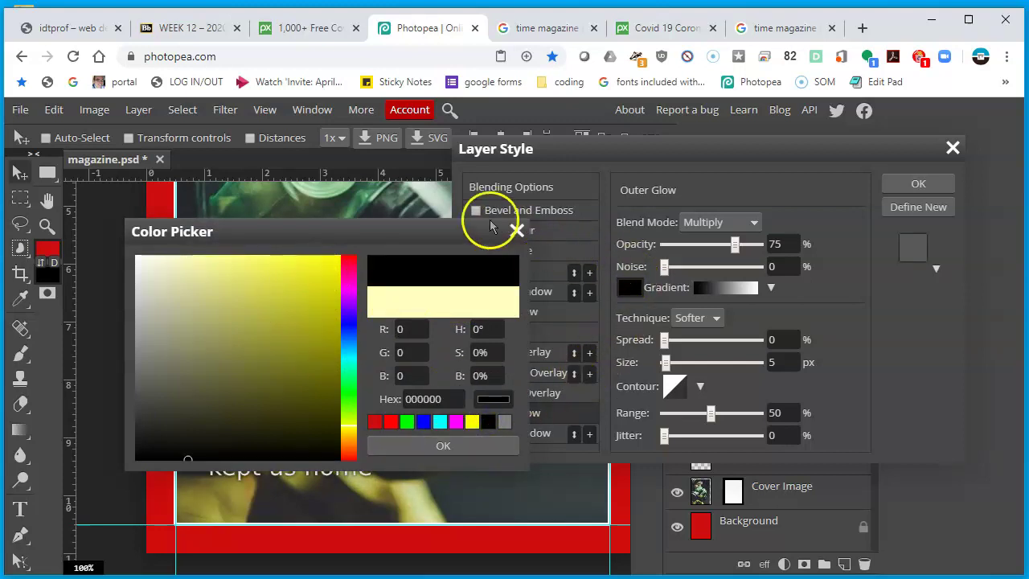
left_click_drag(446, 230, 485, 112)
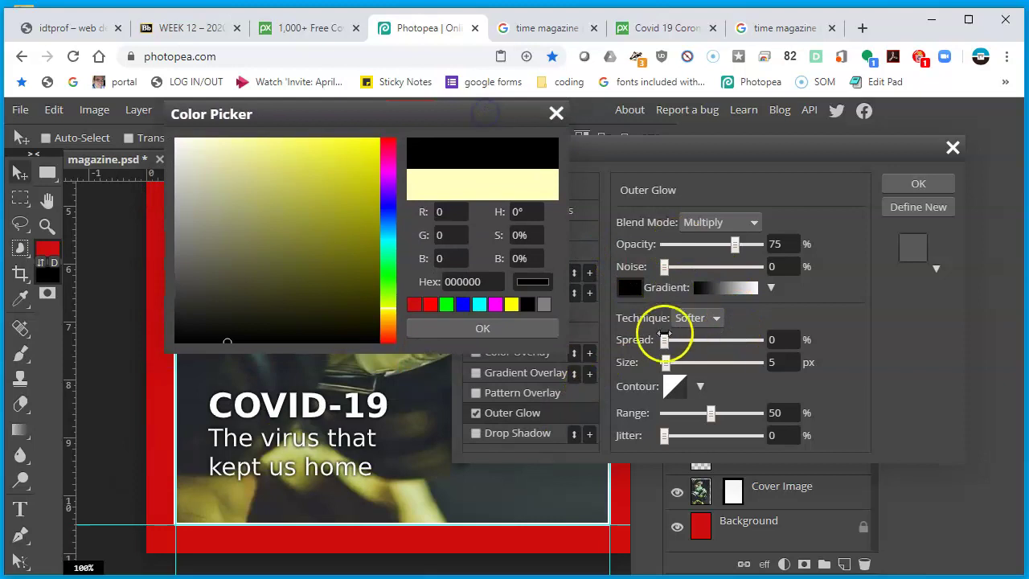
left_click(510, 327)
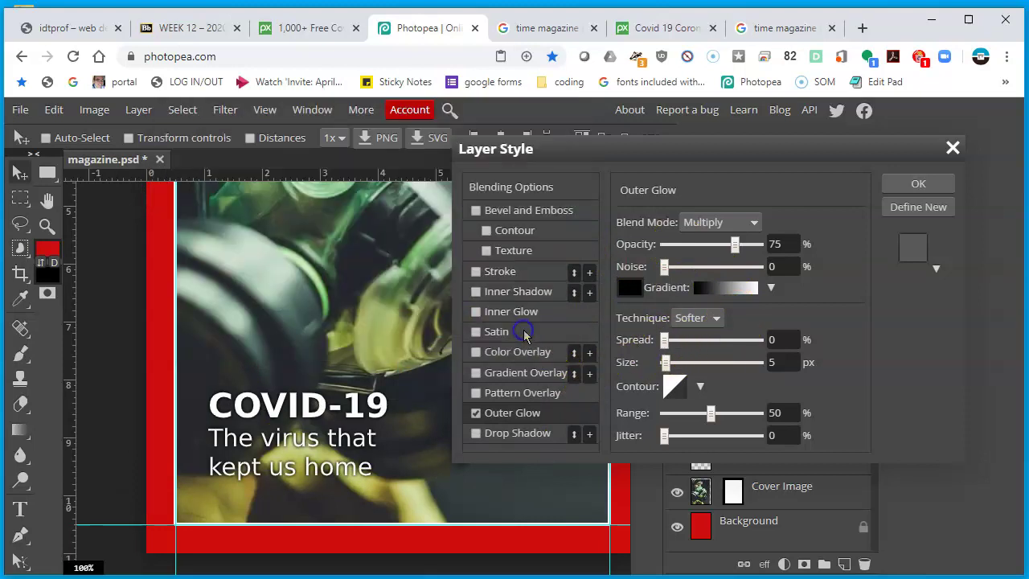
Set the glow to 100% opacity, Precise technique, 10% spread and 20 px size
mouse_move(667, 361)
left_mouse_down()
mouse_move(675, 364)
mouse_move(668, 339)
mouse_move(676, 343)
left_mouse_up()
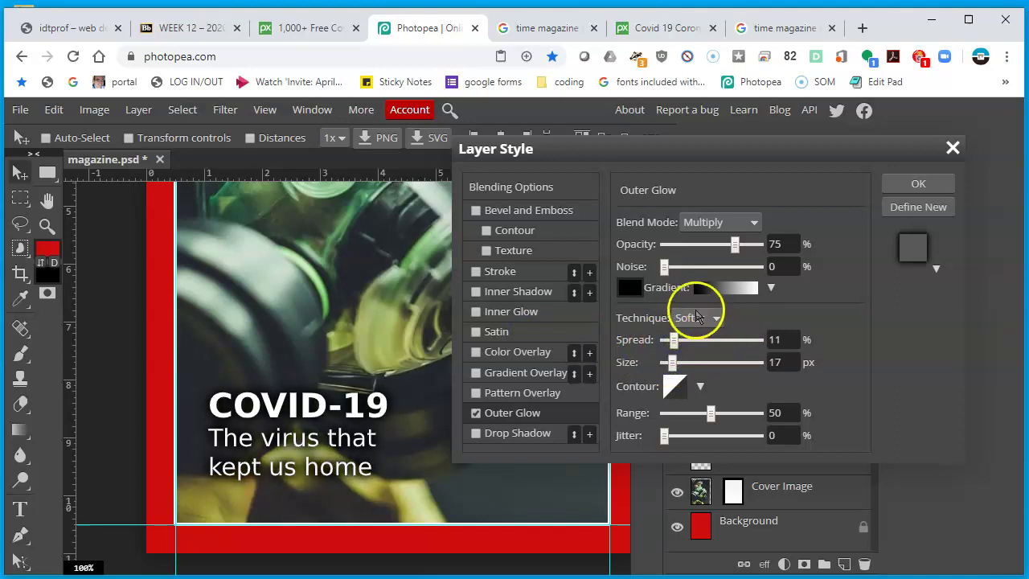
left_click_drag(734, 246, 760, 257)
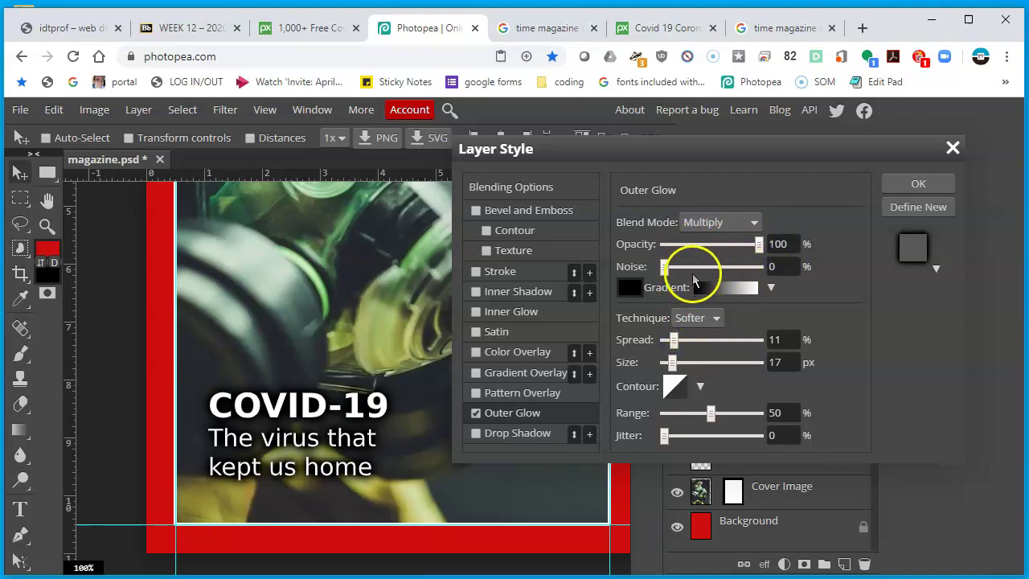
left_click(714, 320)
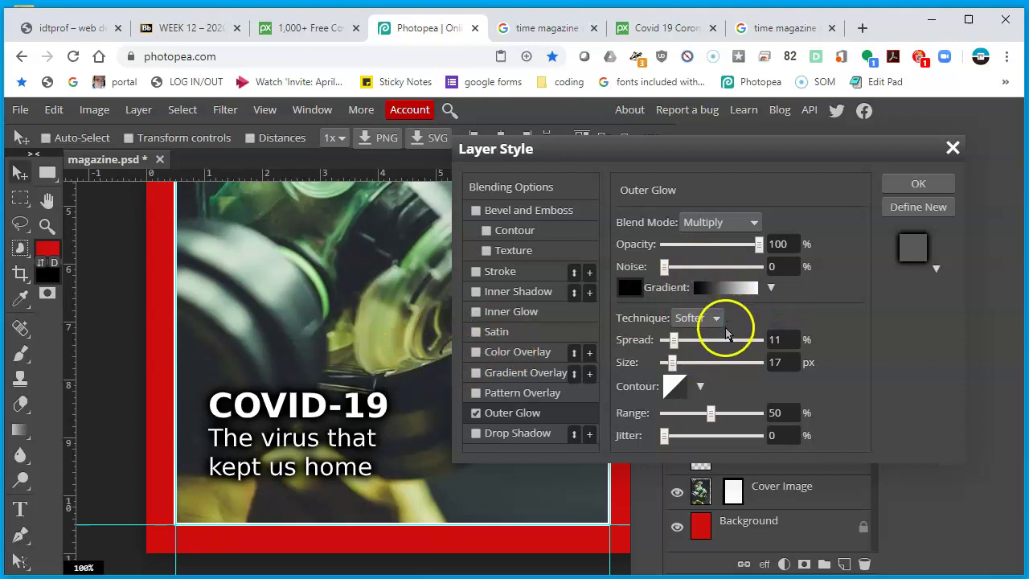
left_click(700, 320)
left_click(682, 365)
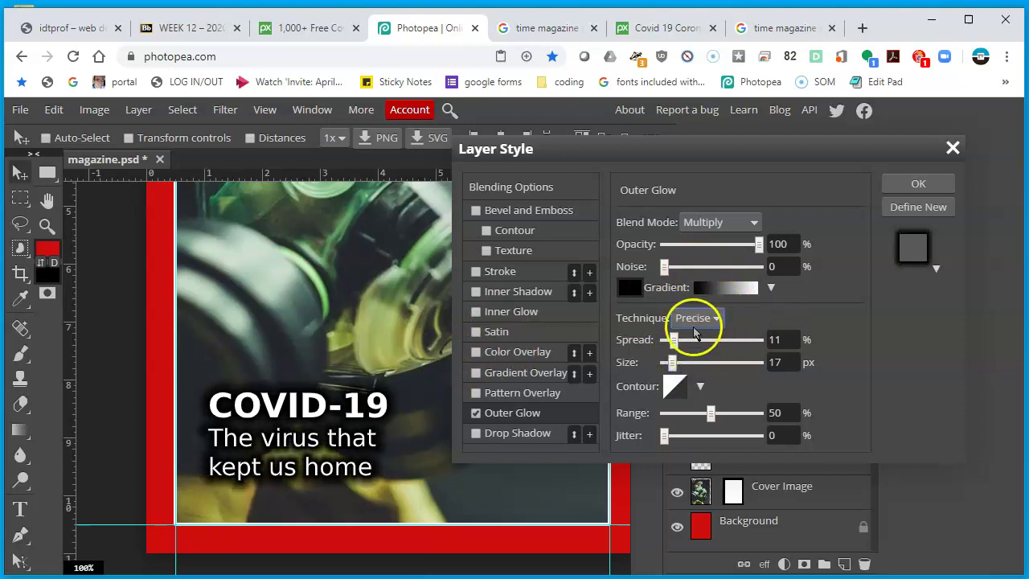
left_click(782, 363)
left_click_drag(673, 340, 669, 341)
left_click(770, 338)
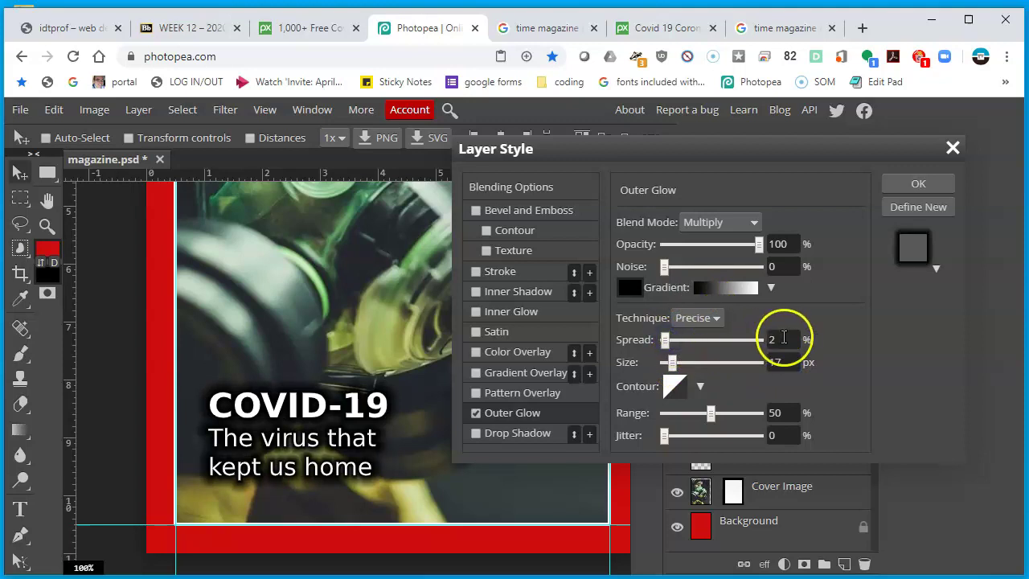
type("10")
key("Tab")
key("Tab")
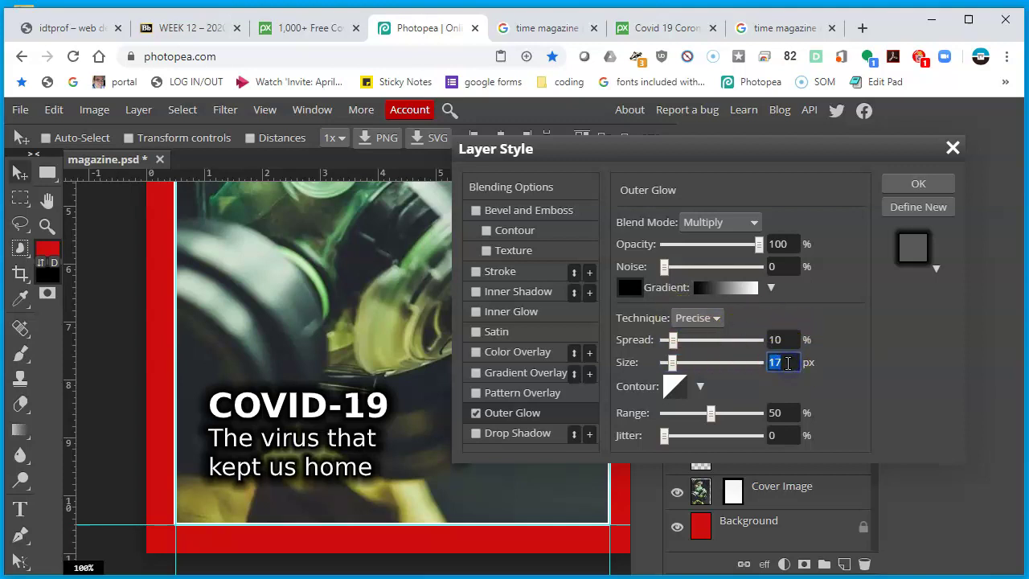
type("20")
key("Tab")
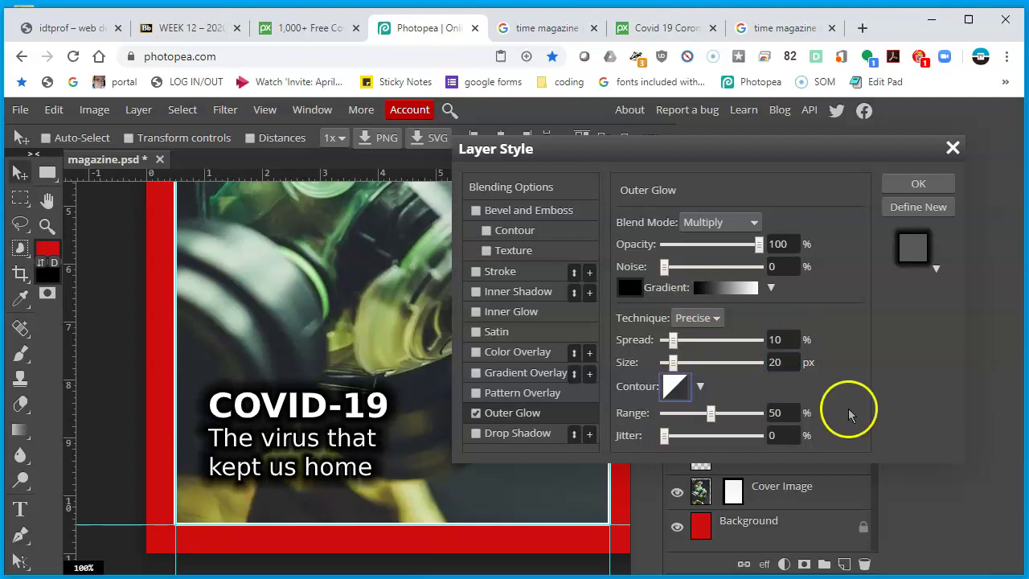
Apply the black outer glow and close the effect settings
left_click(918, 183)
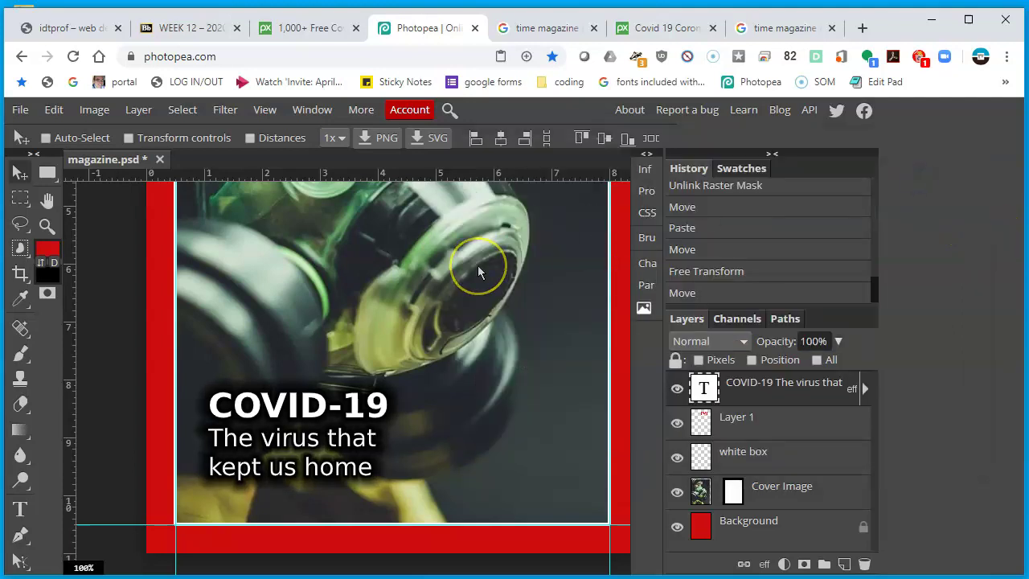
scroll(414, 278, "up", 3)
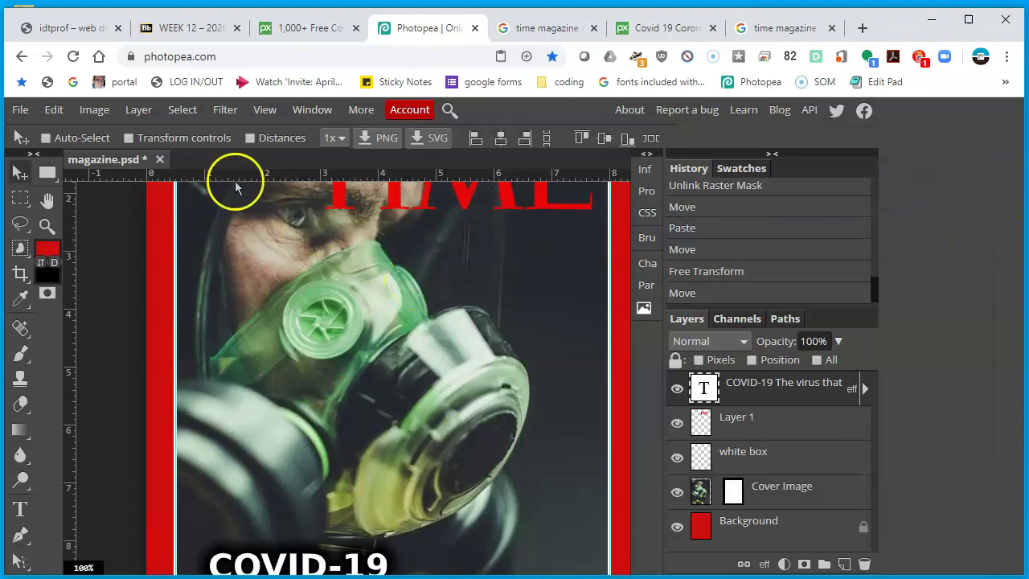
left_click(33, 167)
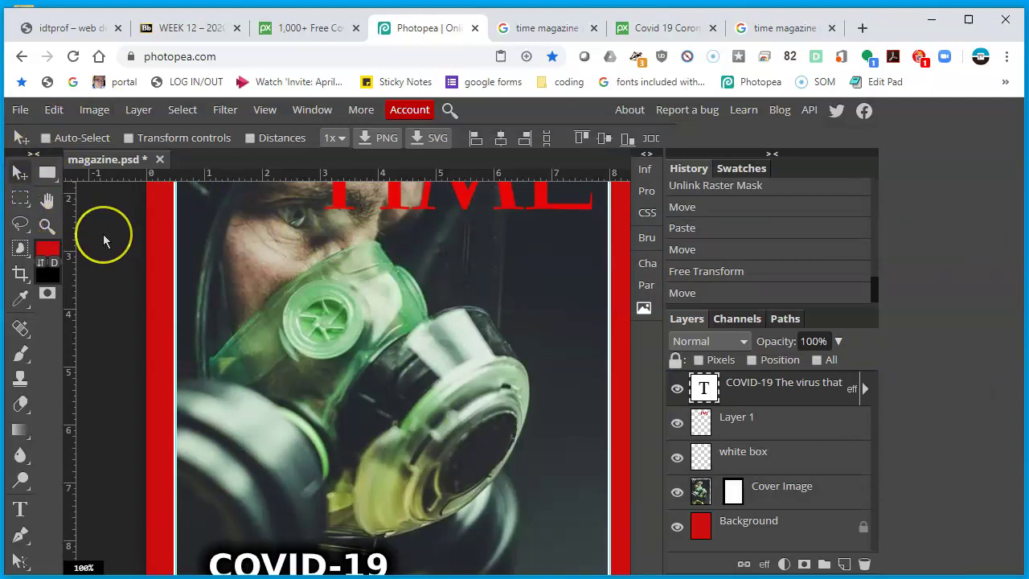
Zoom in on the TIME masthead's top edge and pan to the border's top-right corner
key("ctrl+minus")
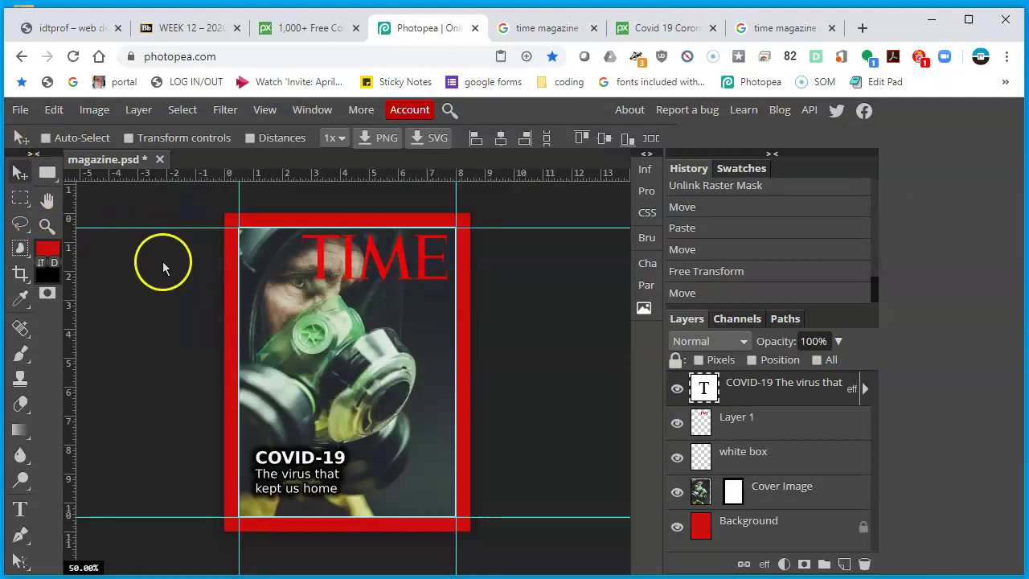
left_click(400, 214)
left_click(392, 231)
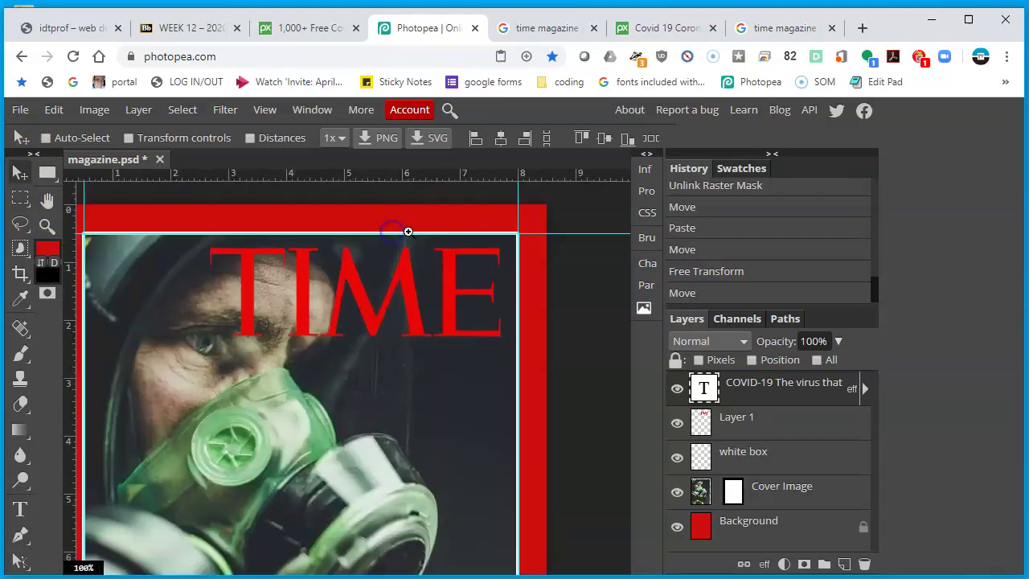
left_click(431, 230)
left_click_drag(524, 223, 383, 257)
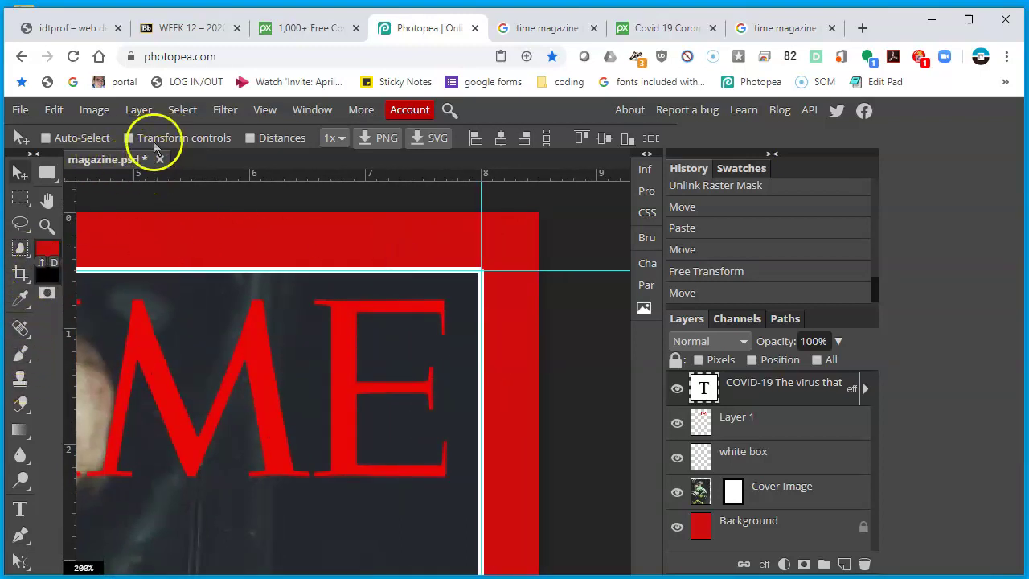
Type a 12 px Book-style white date line 'December 31, 2025' on the top red band
left_click(21, 510)
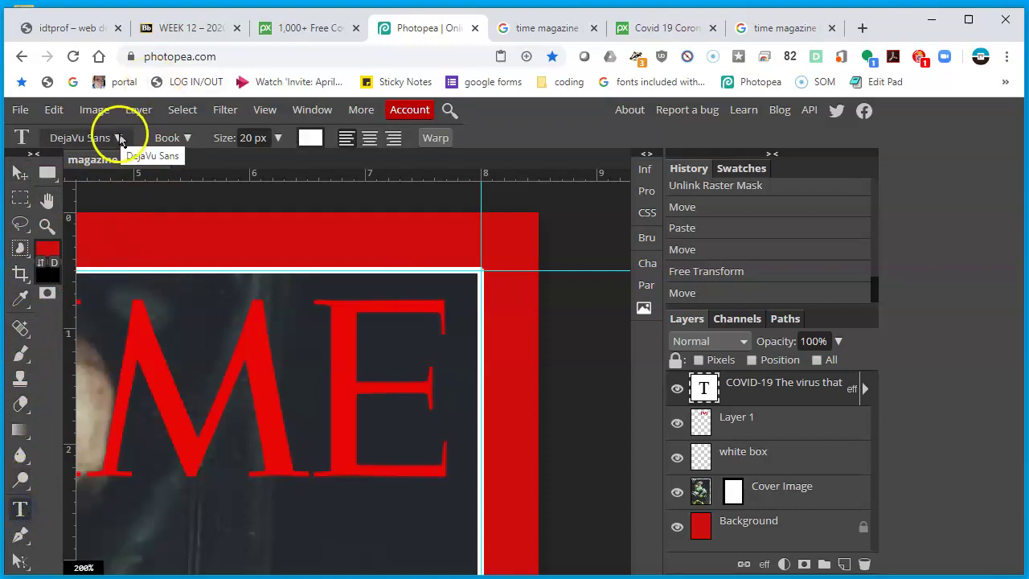
left_click(190, 139)
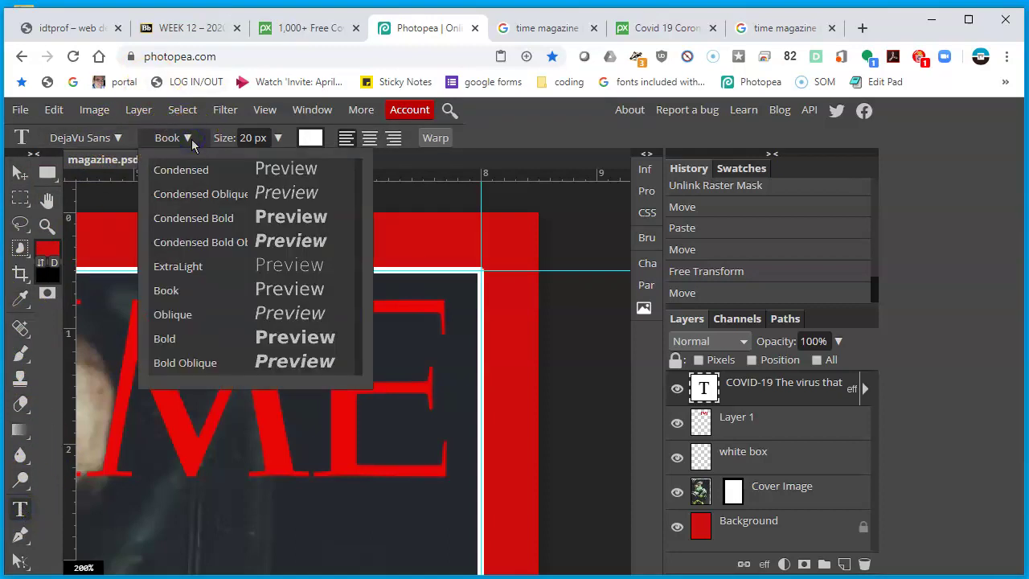
left_click(193, 293)
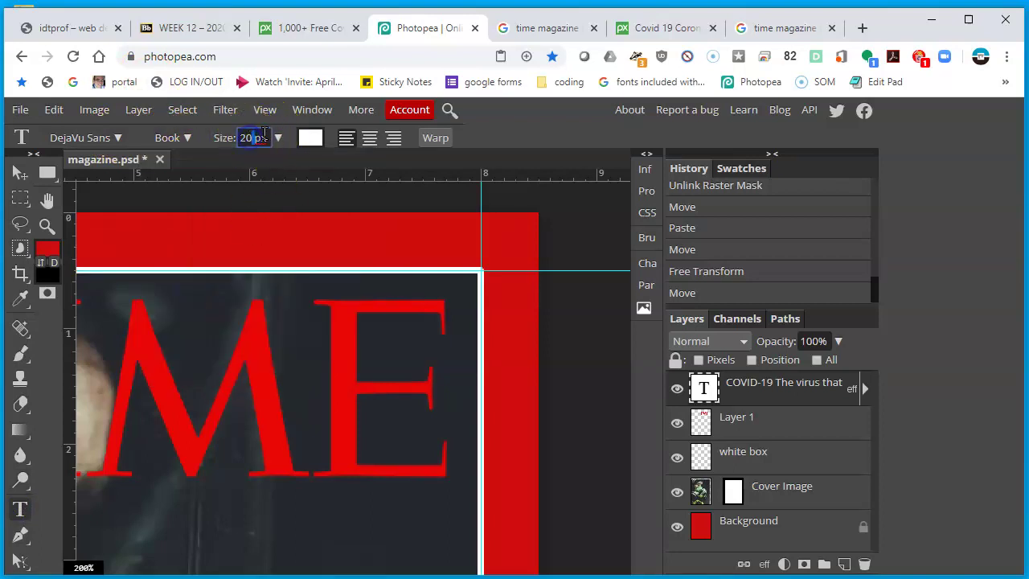
key("BackSpace")
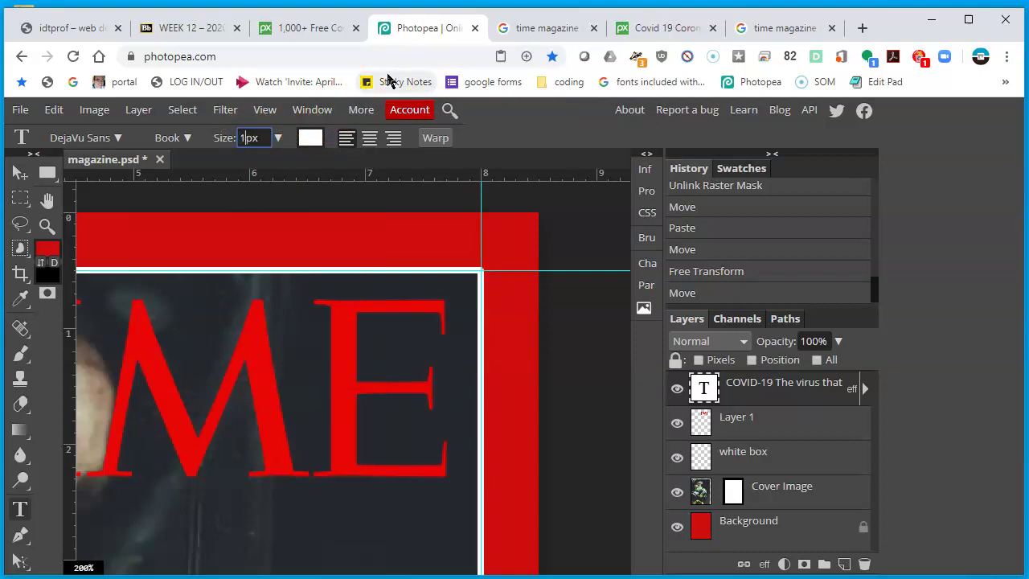
left_click(317, 253)
left_click(298, 239)
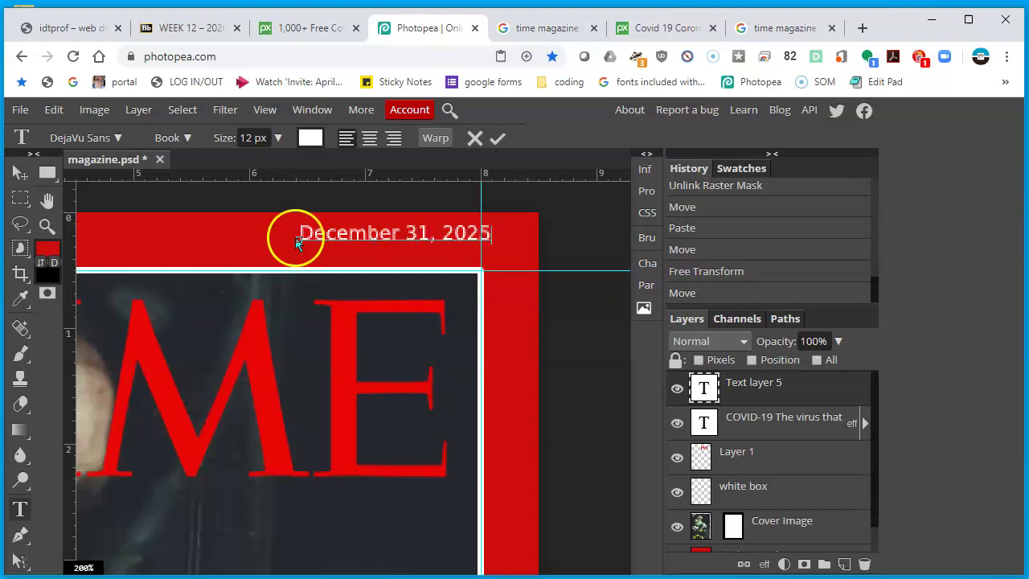
Commit the date line and drag it into place right-aligned above TIME
left_click(20, 173)
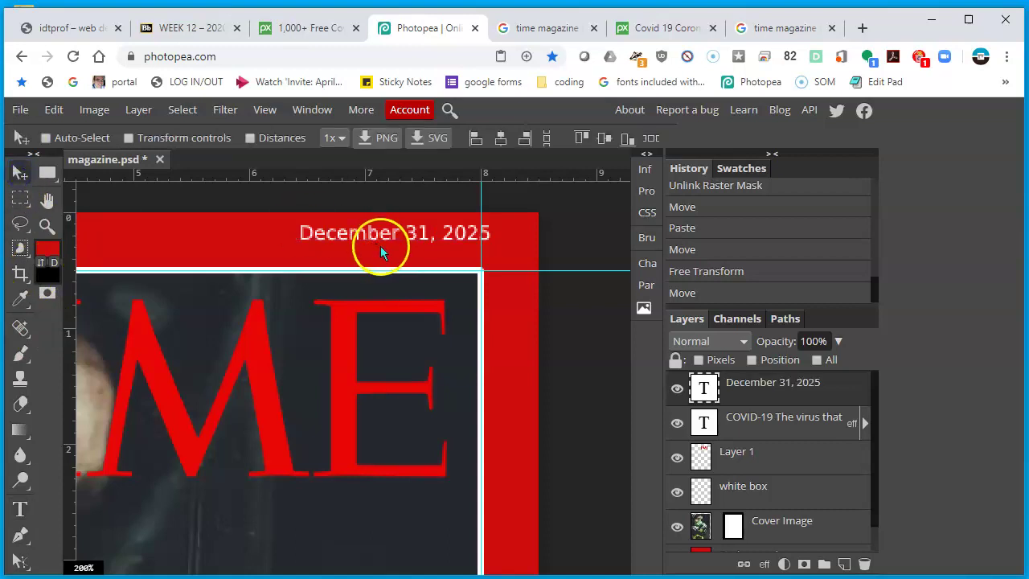
mouse_move(420, 239)
left_mouse_down()
mouse_move(409, 253)
mouse_move(419, 254)
left_mouse_up()
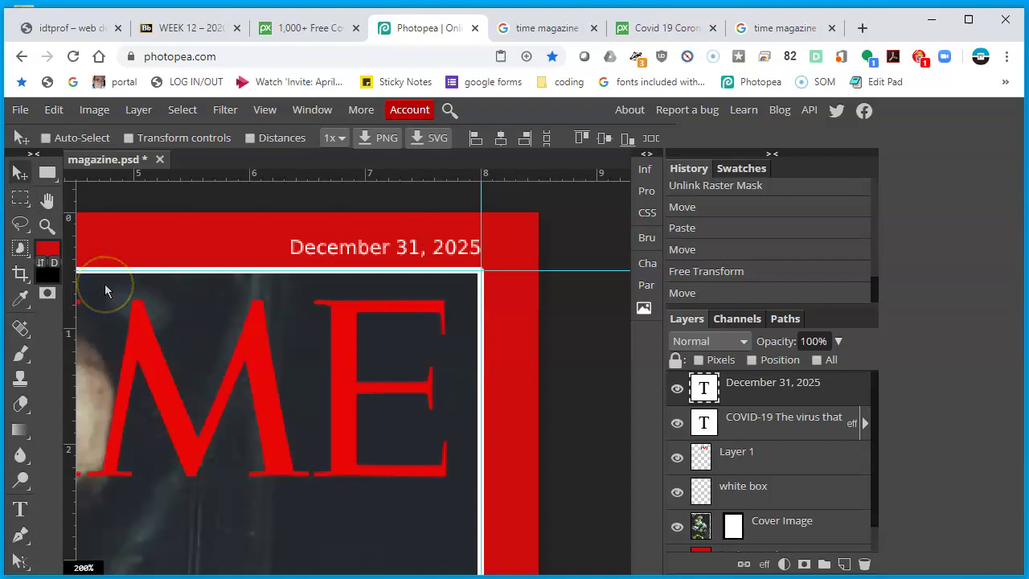
key("ctrl+minus")
key("ctrl+minus")
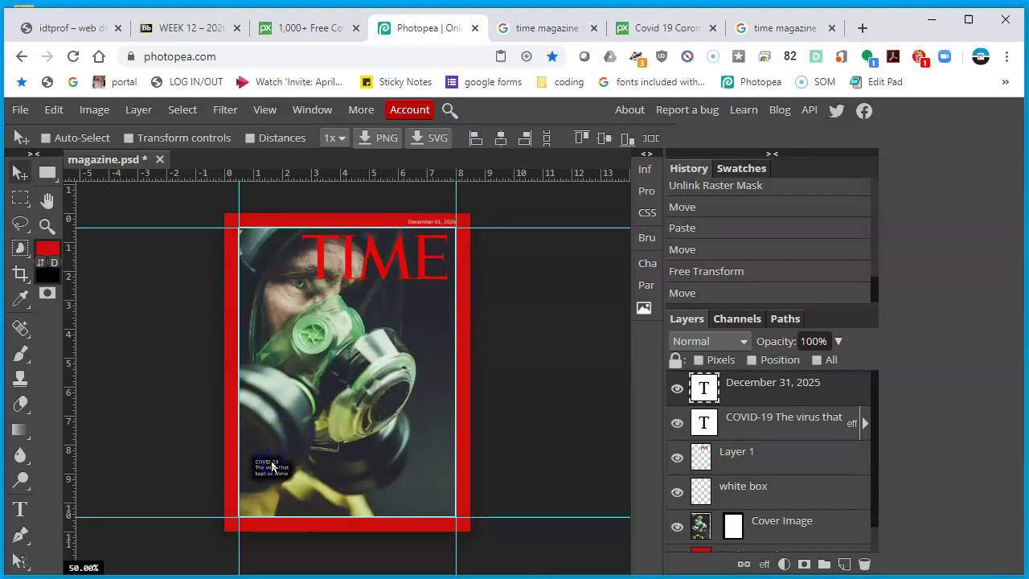
Scale the COVID-19 text layer up to about 270% with Free Transform, then hide transform controls
left_click(810, 432)
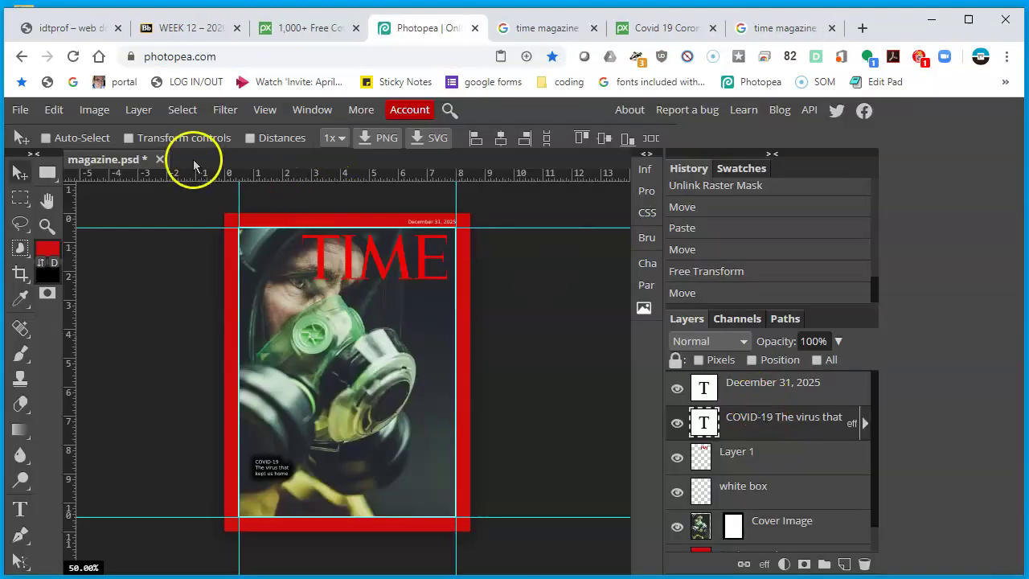
left_click_drag(289, 481, 347, 538)
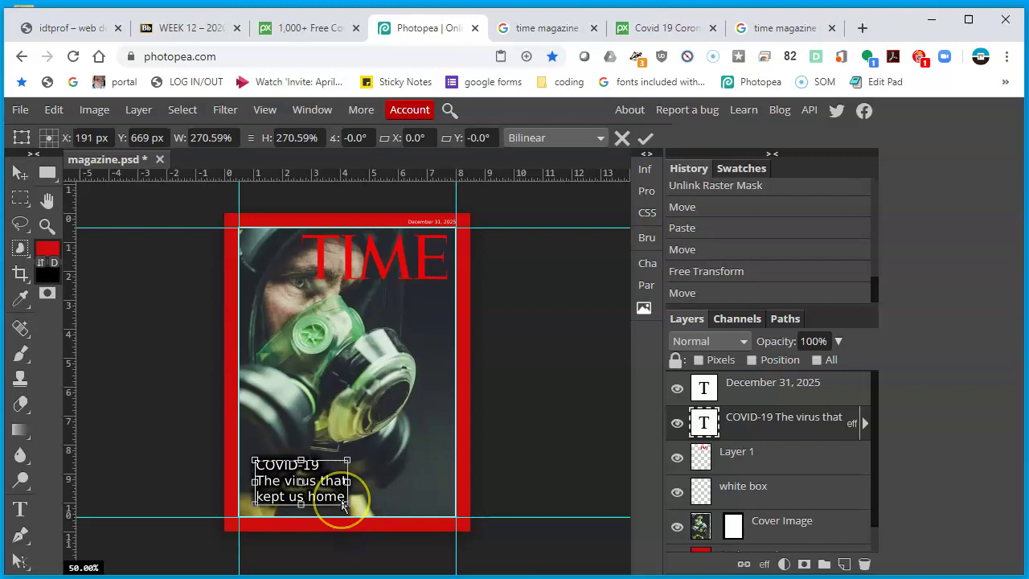
double_click(342, 504)
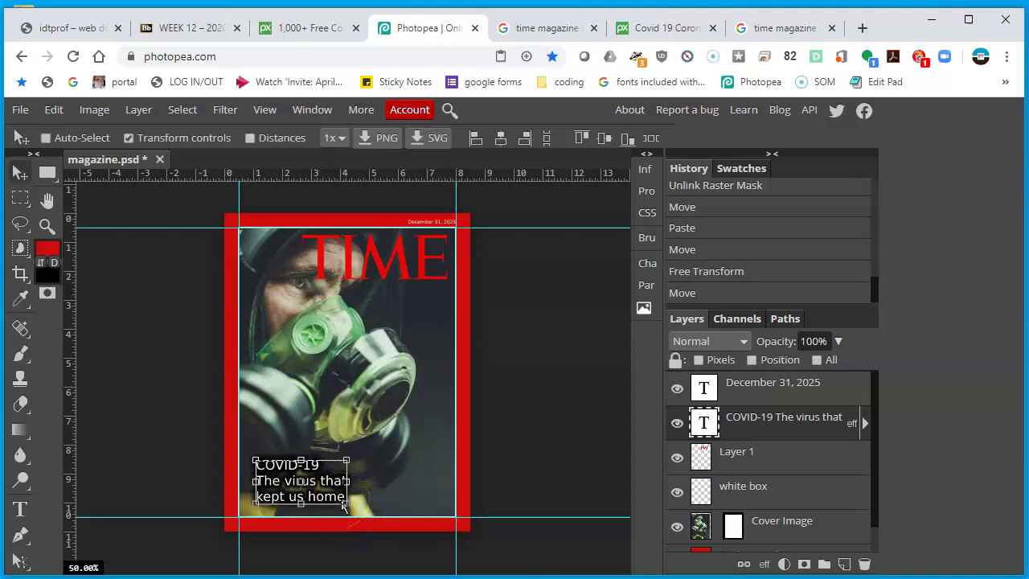
left_click(161, 138)
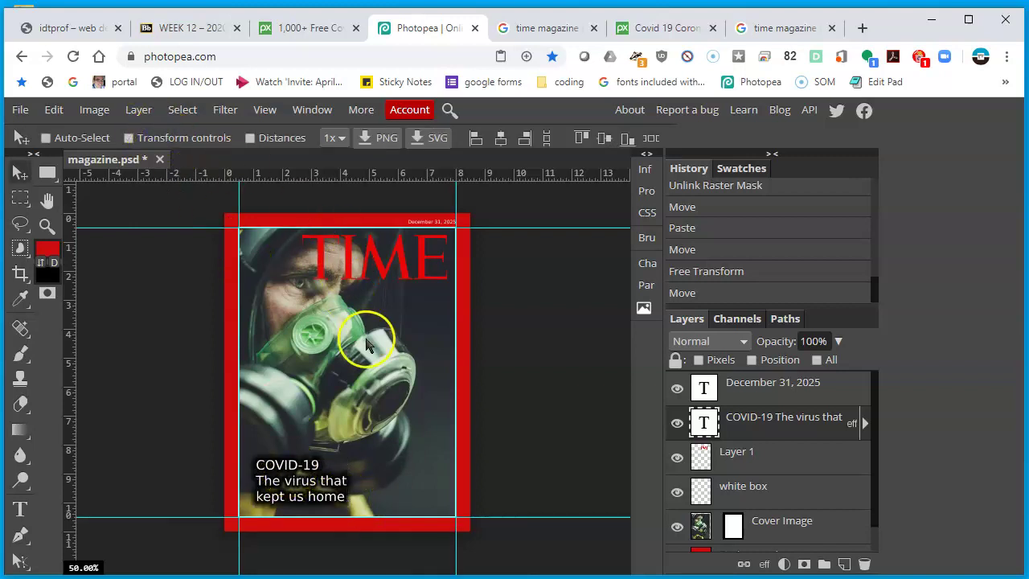
Make the 'COVID-19' line Bold at 48 px and commit the text
double_click(705, 423)
double_click(284, 465)
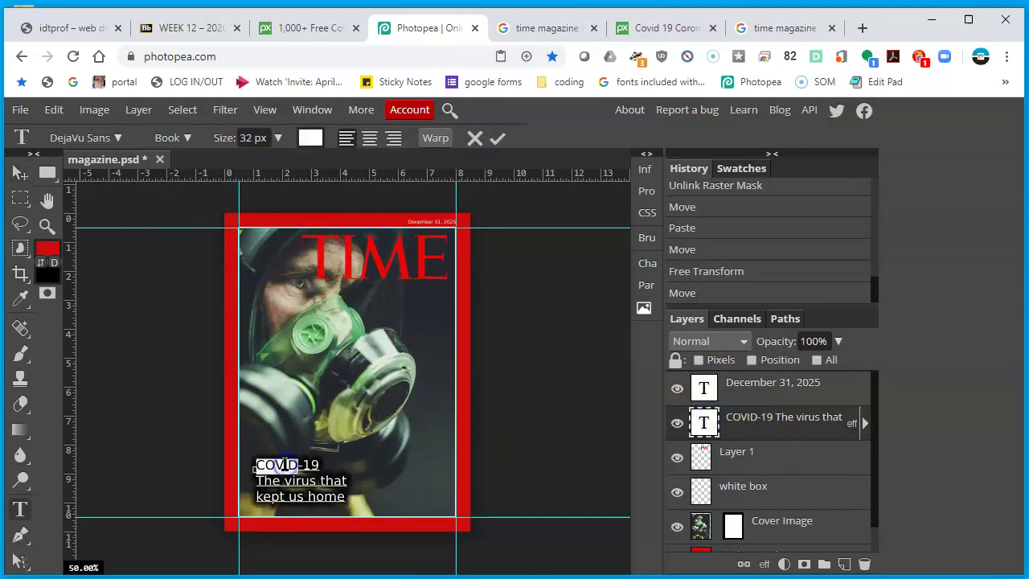
left_click_drag(321, 464, 242, 464)
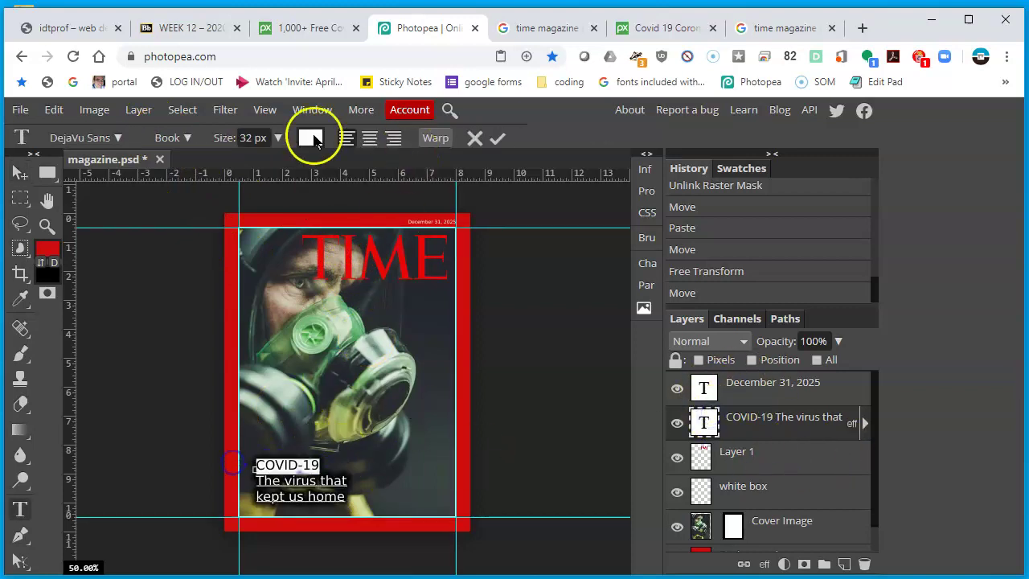
left_click(189, 139)
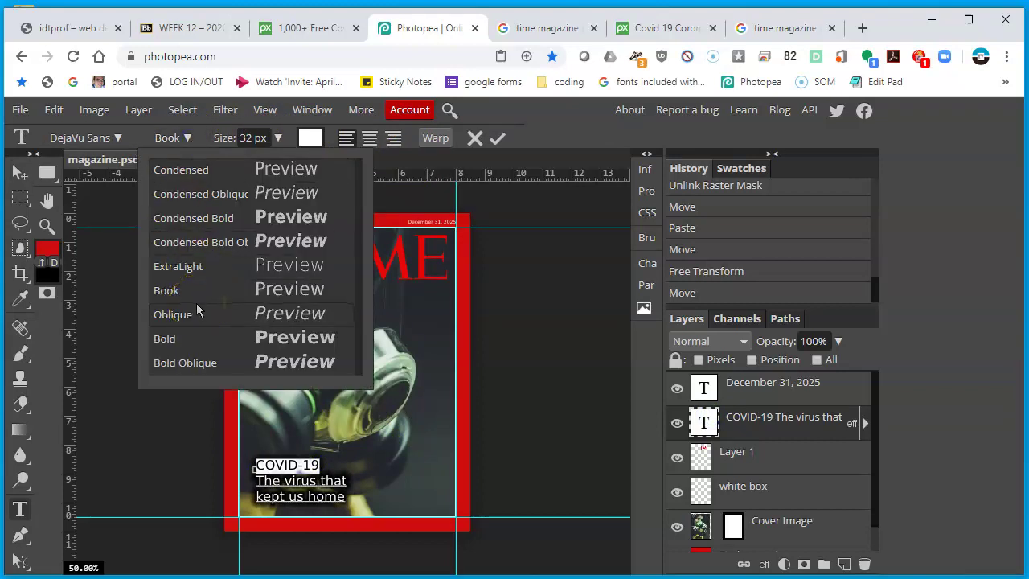
left_click(178, 338)
left_click(278, 138)
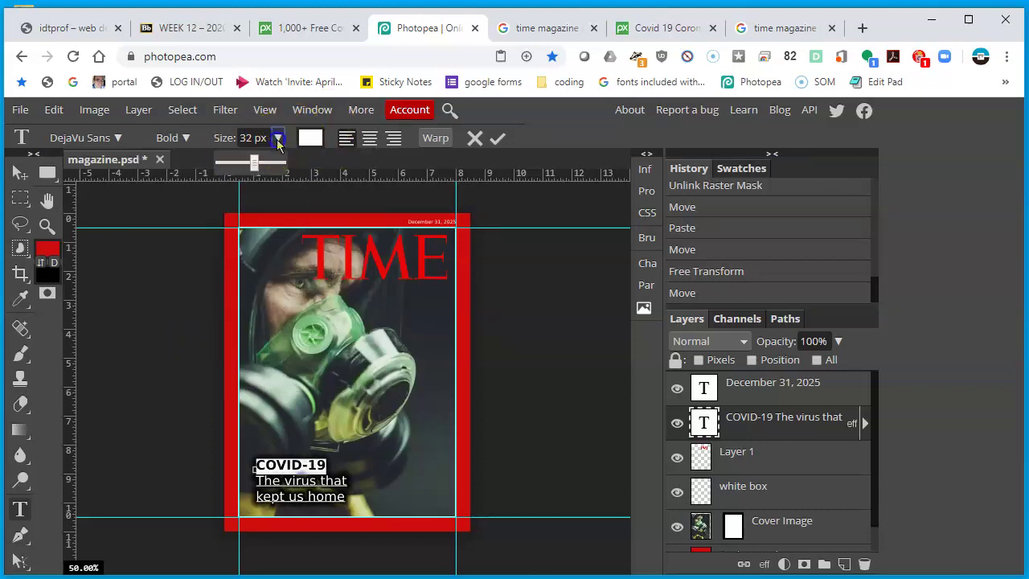
left_click(247, 139)
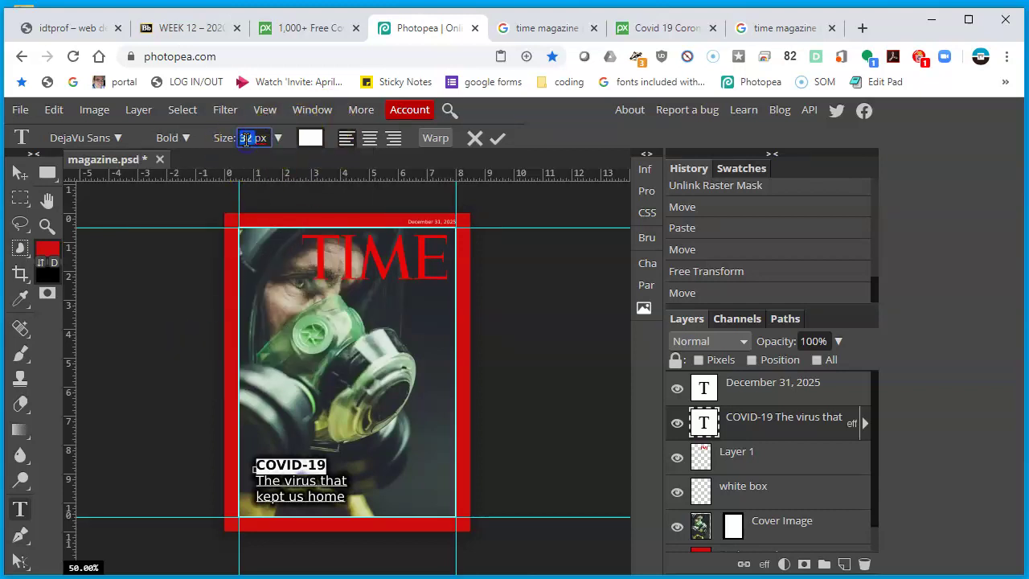
type("48")
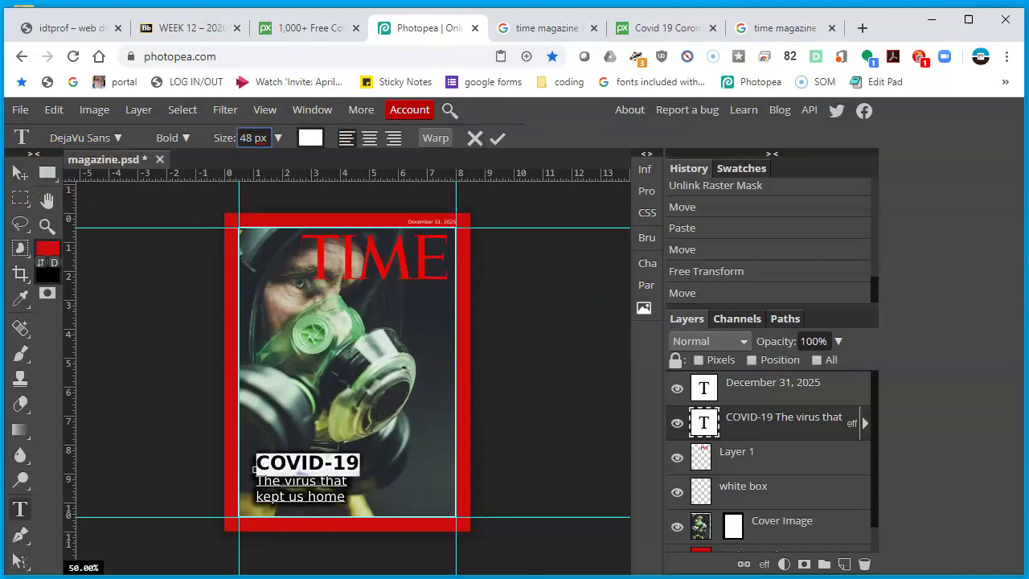
left_click(16, 173)
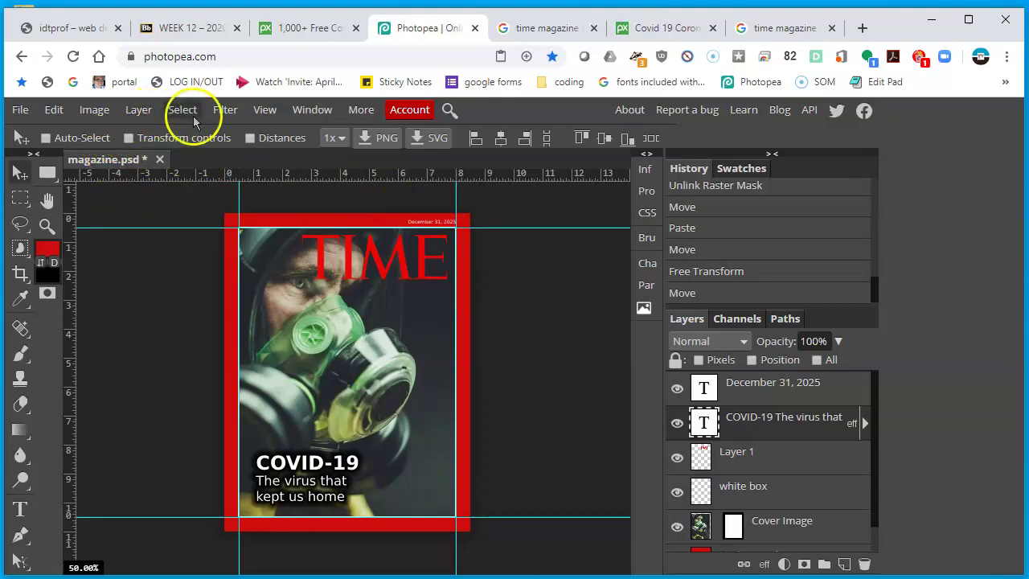
Clear all guides via View > Clear Guides, then glance at the assignment tab and return
left_click(266, 111)
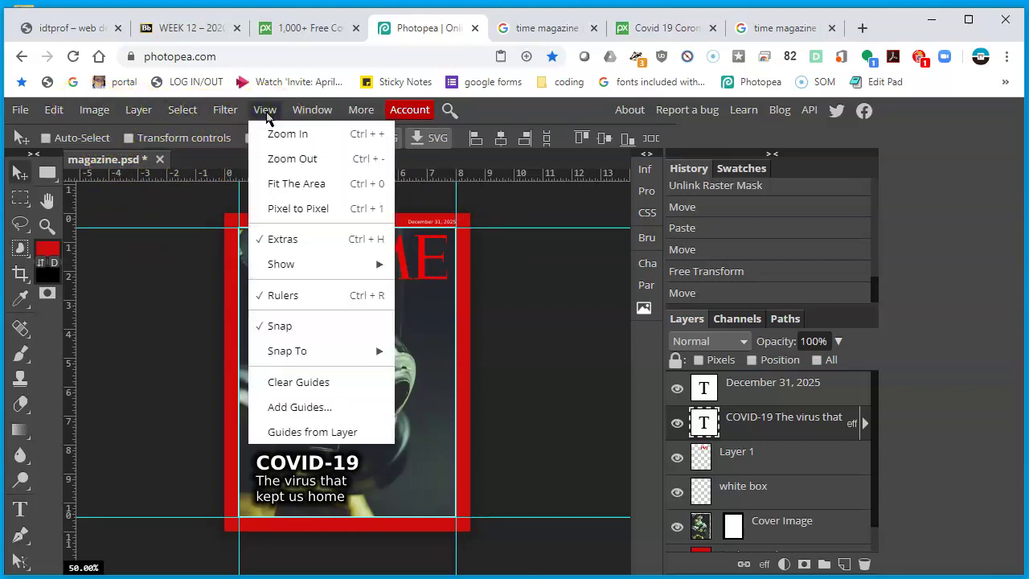
left_click(313, 383)
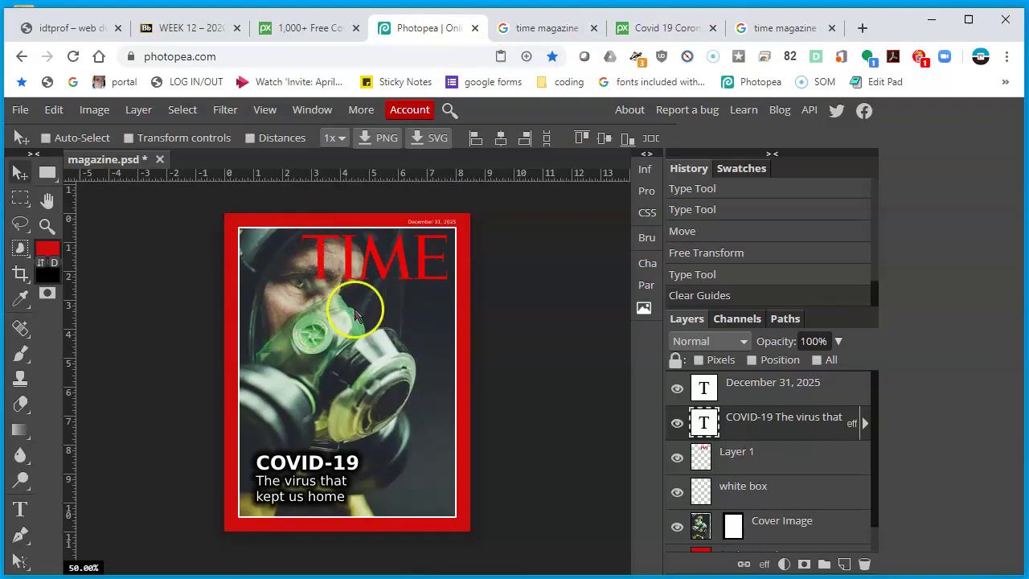
left_click(195, 28)
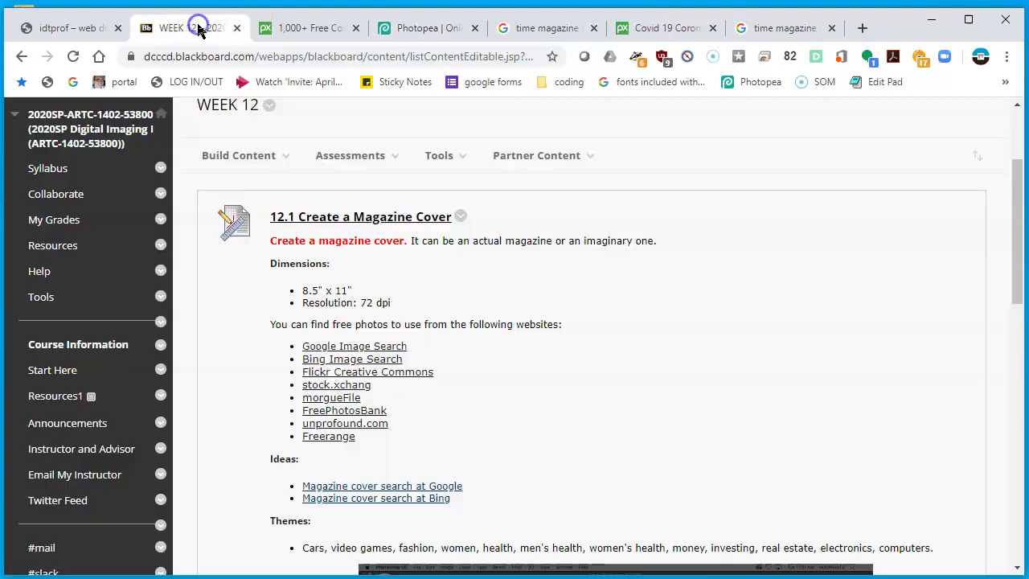
left_click(318, 28)
left_click(424, 29)
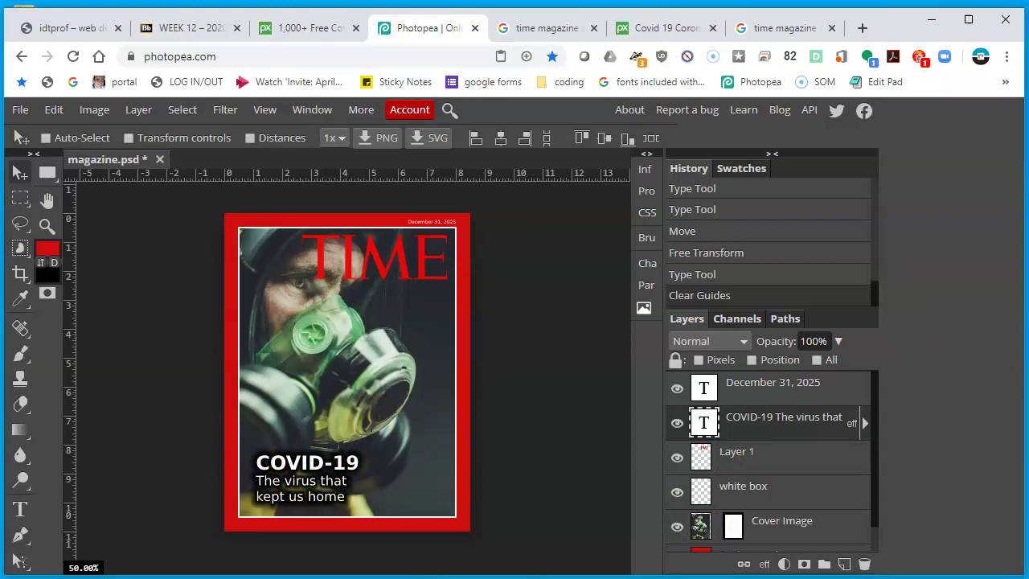
Save the finished cover as a PSD file named magazine.psd
key("ctrl+s")
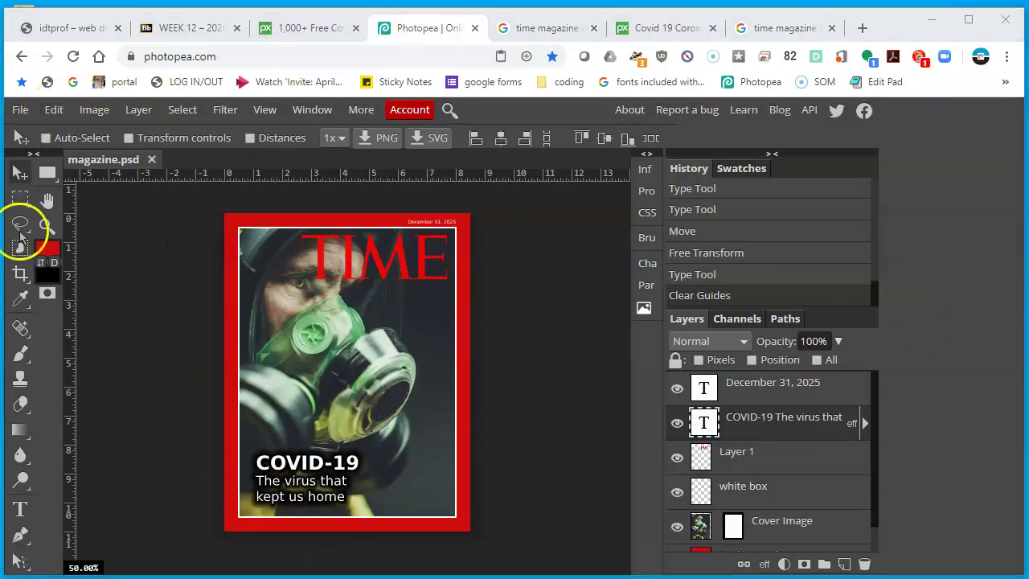
left_click(21, 113)
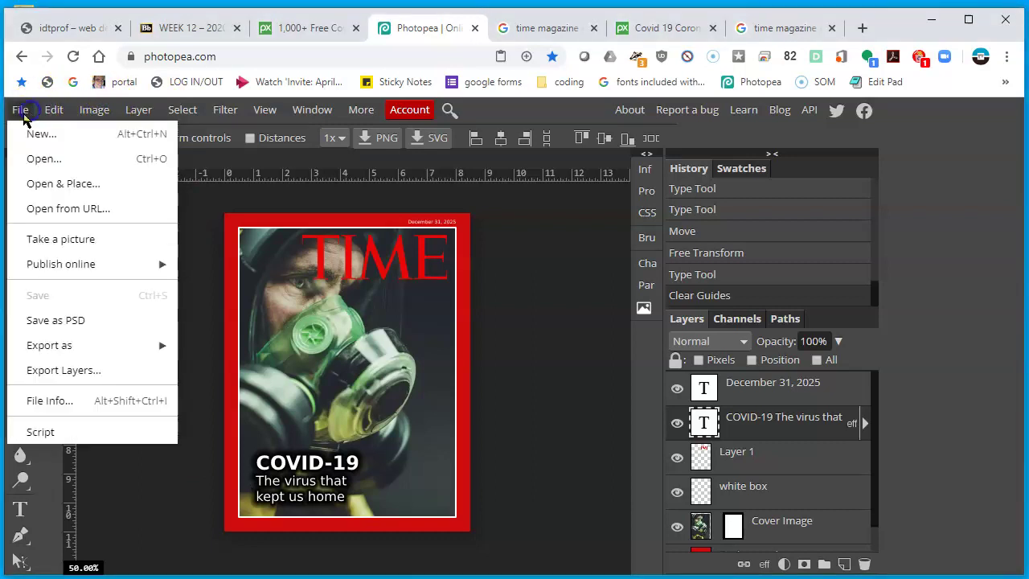
left_click(78, 322)
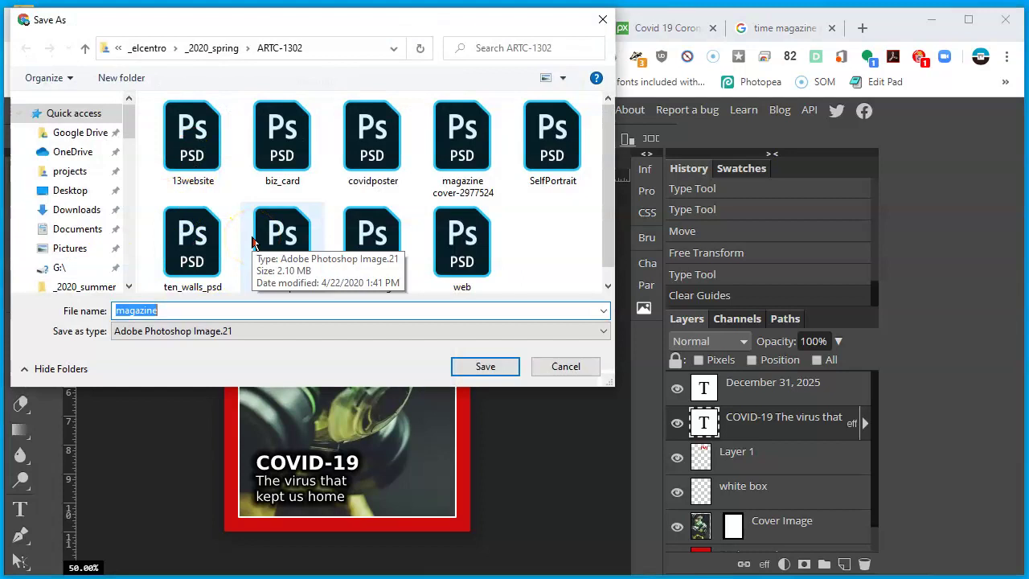
left_click(485, 367)
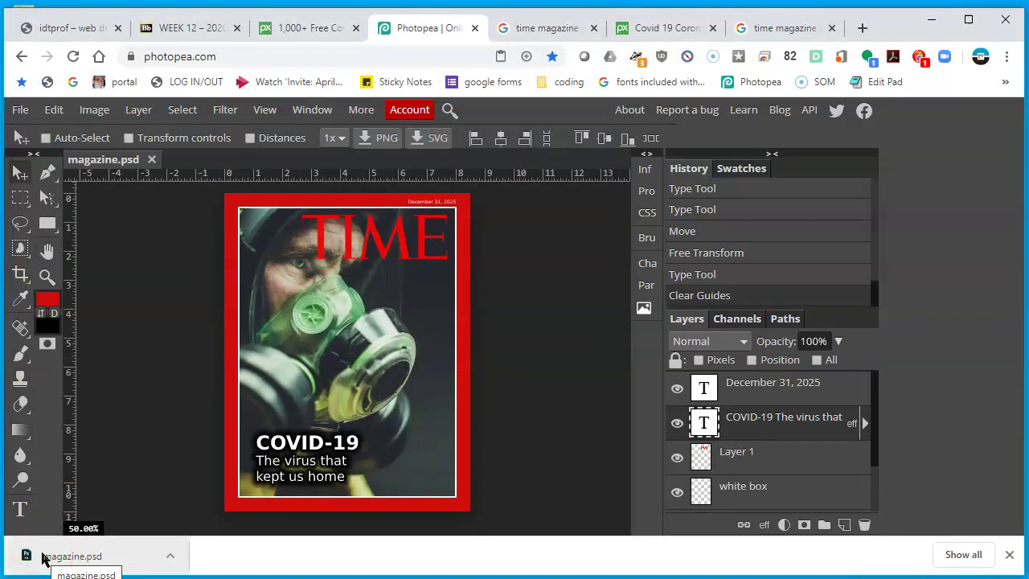
left_click_drag(44, 557, 102, 536)
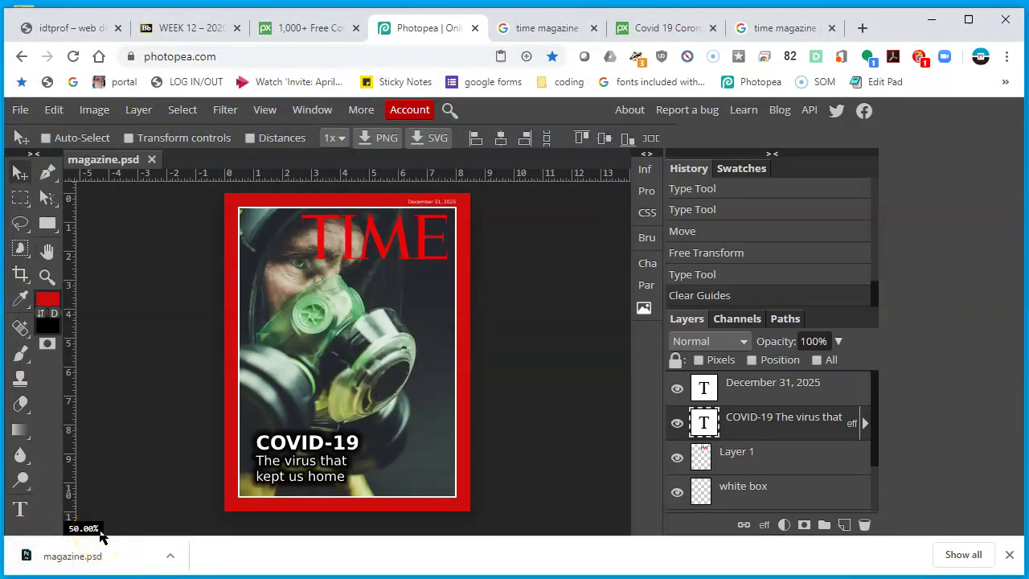